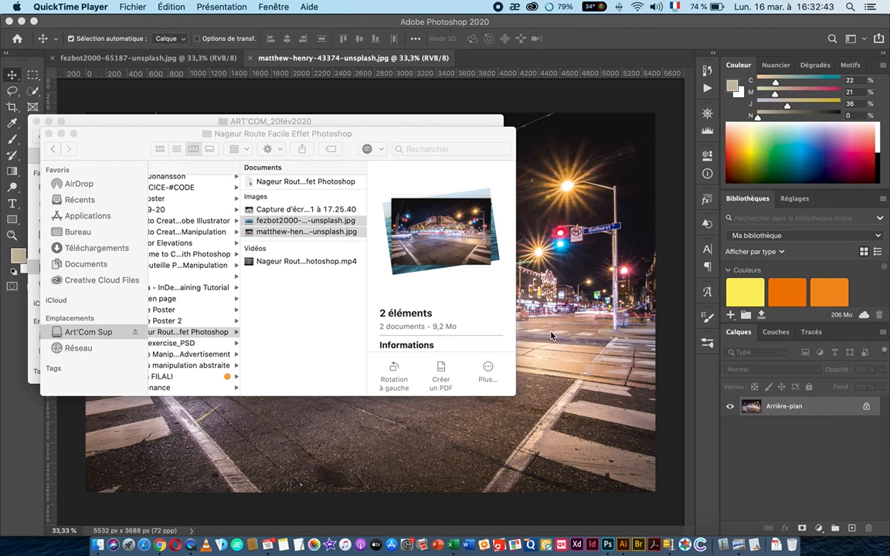
- Preview the Capture d'écran 2019-06-11 reference image and read the Nageur Route Facile Effet Photoshop text document
drag(108, 140, 125, 147)
click(280, 302)
click(312, 217)
key(space)
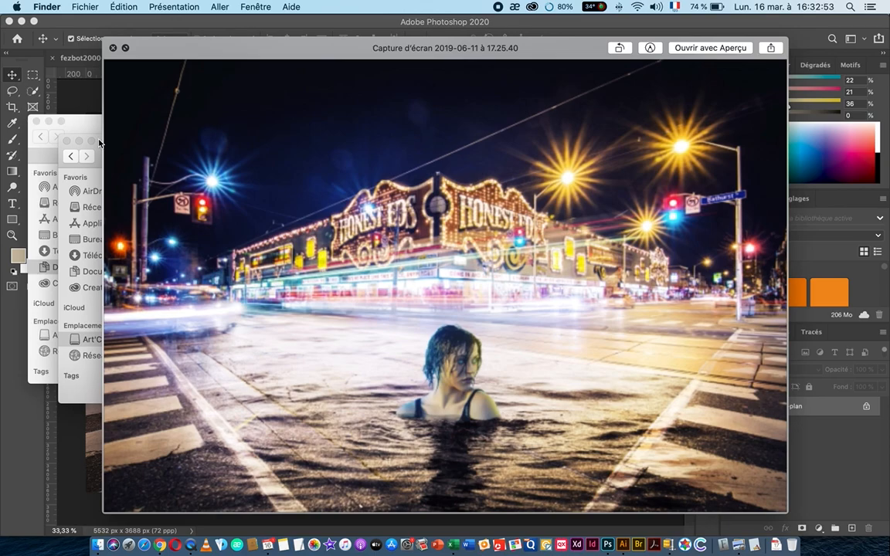
key(space)
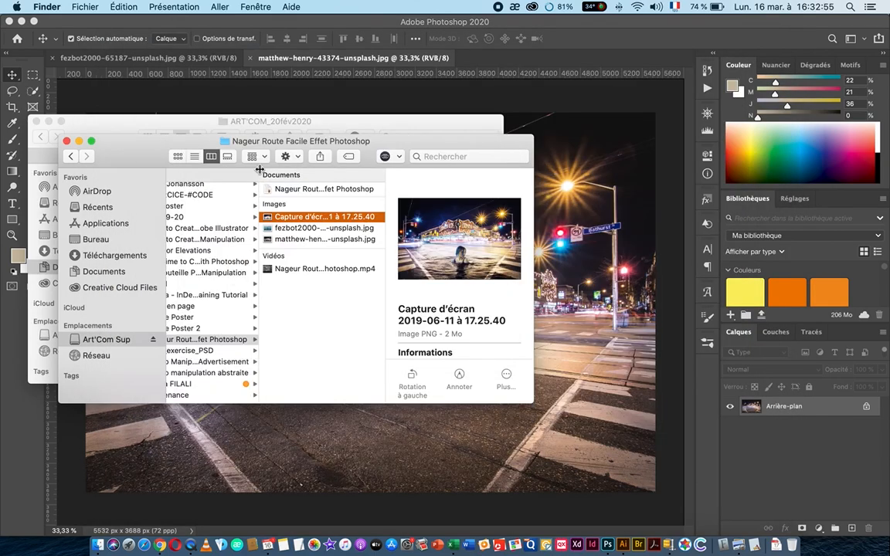
click(283, 190)
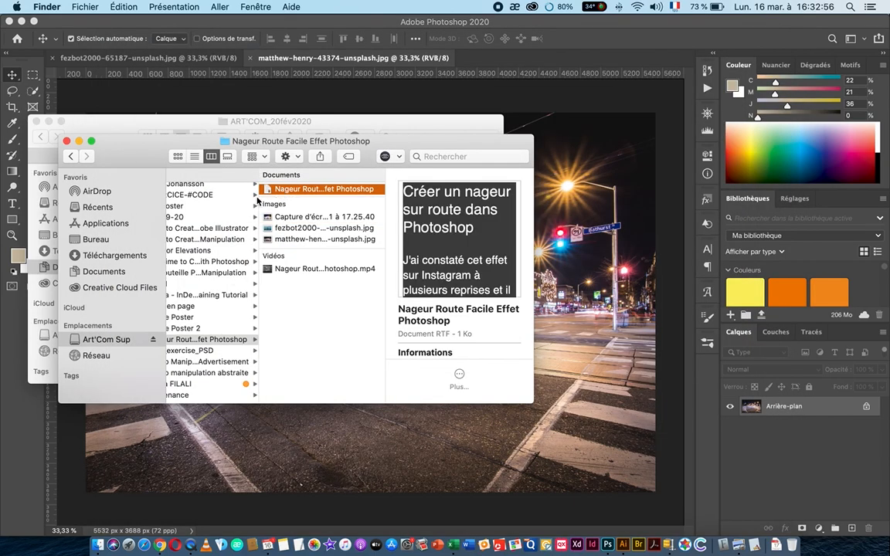
key(space)
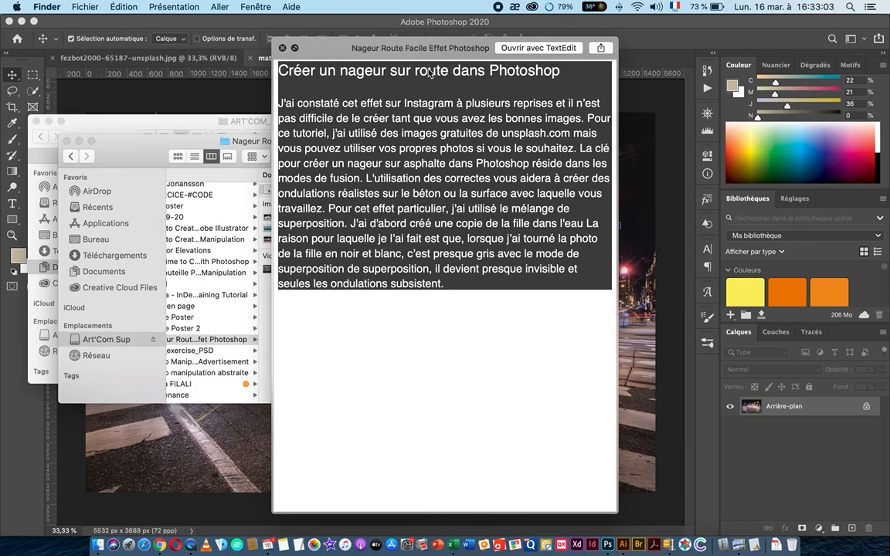
key(space)
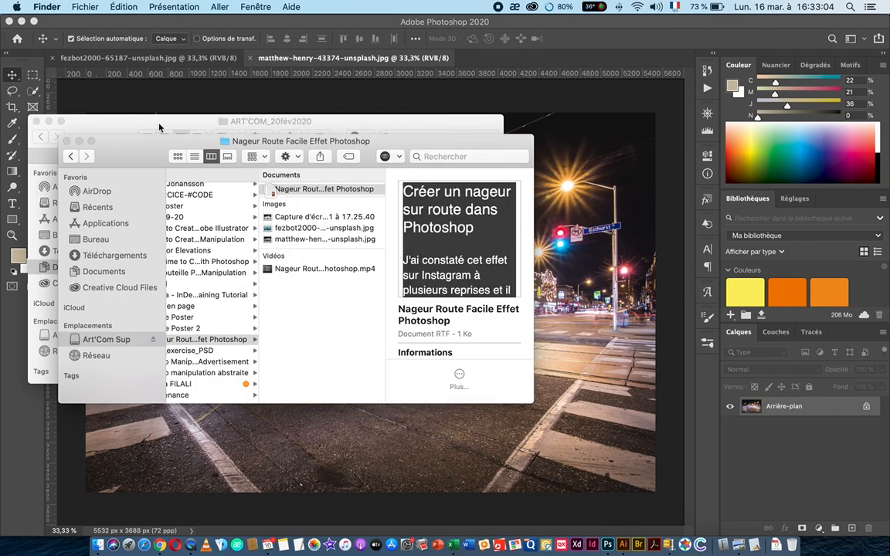
- Preview the reference composite again, plus the two source photos fezbot2000-65187-unsplash.jpg and matthew-henry-43374-unsplash.jpg
click(283, 218)
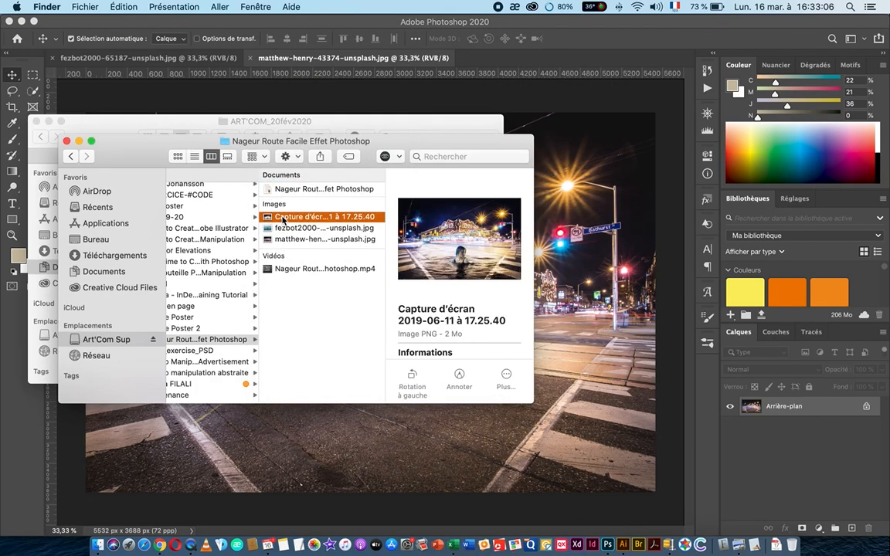
key(space)
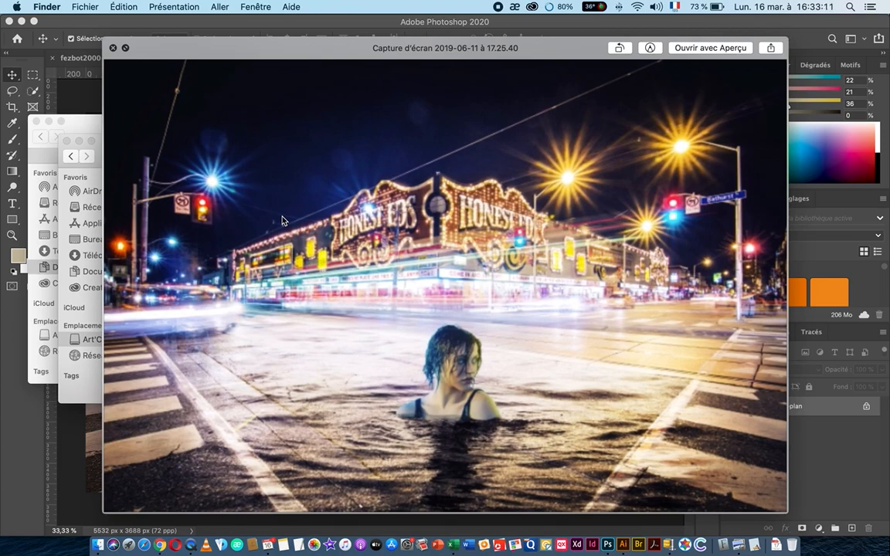
key(space)
click(274, 229)
key(space)
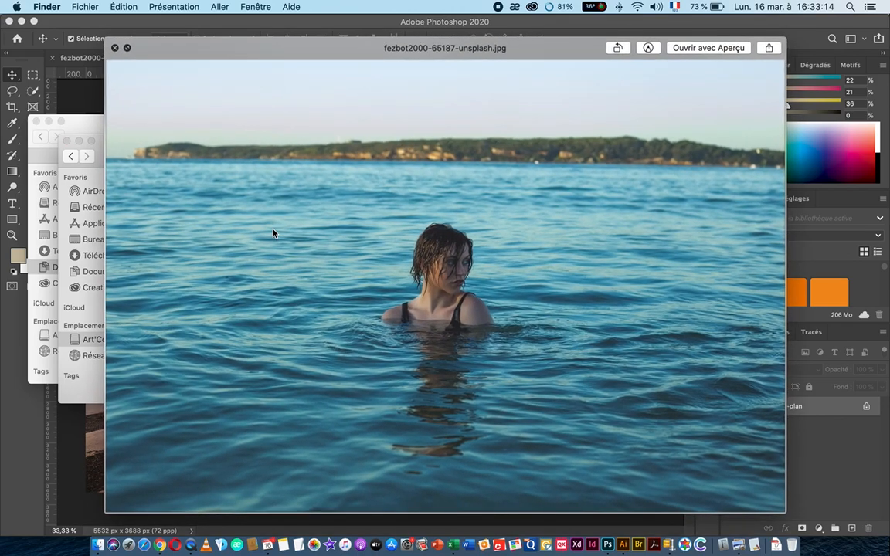
key(Down)
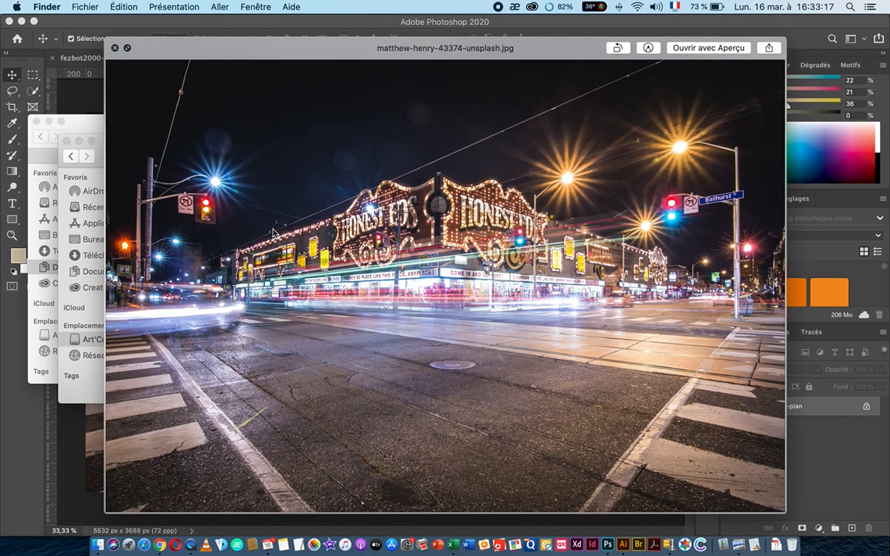
key(space)
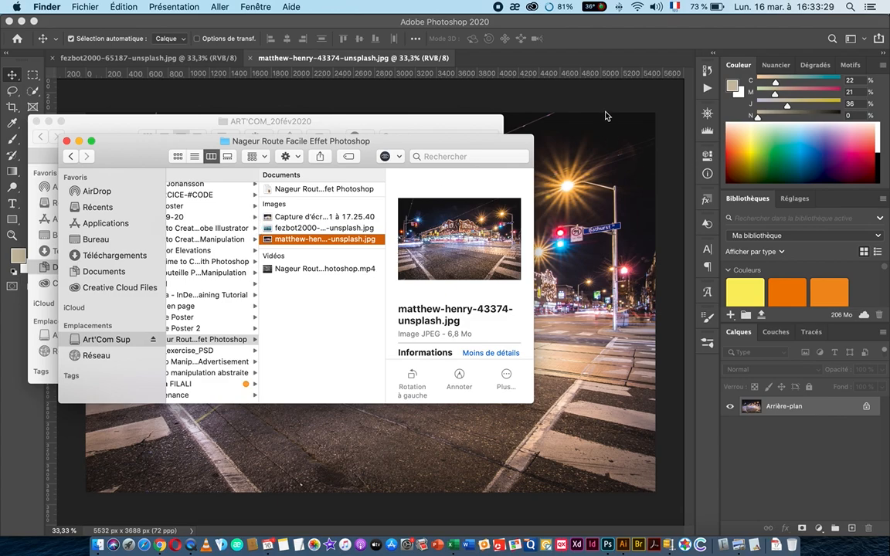
- Switch to Photoshop and arrange the two open photos side by side with the 2 vignettes verticales layout
click(522, 125)
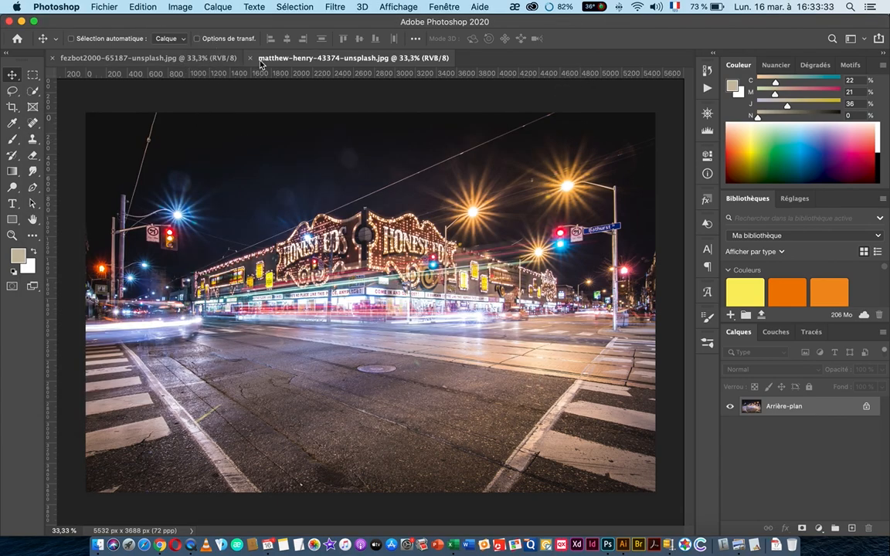
click(189, 58)
click(287, 58)
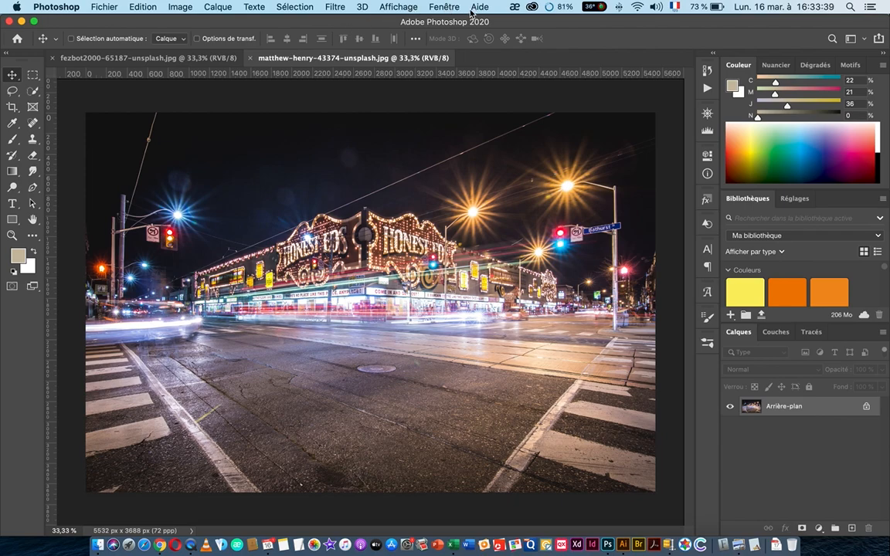
click(446, 7)
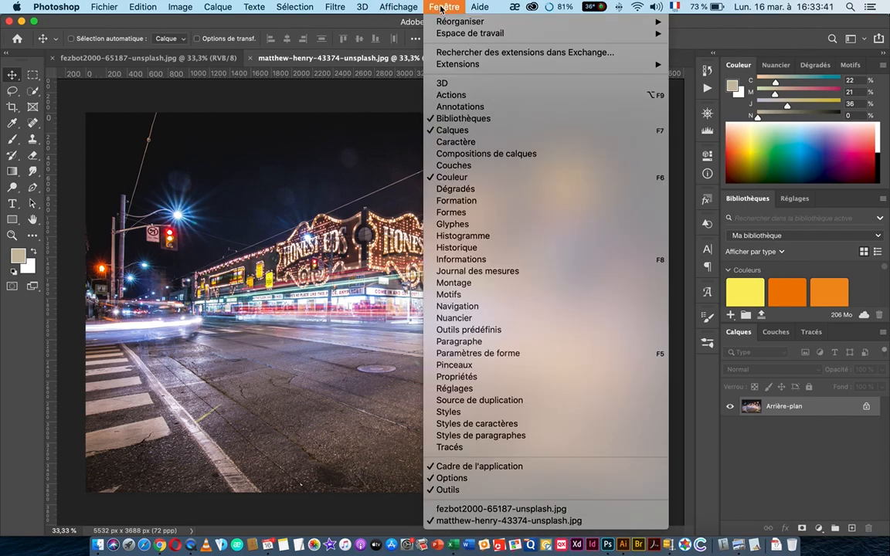
key(Left)
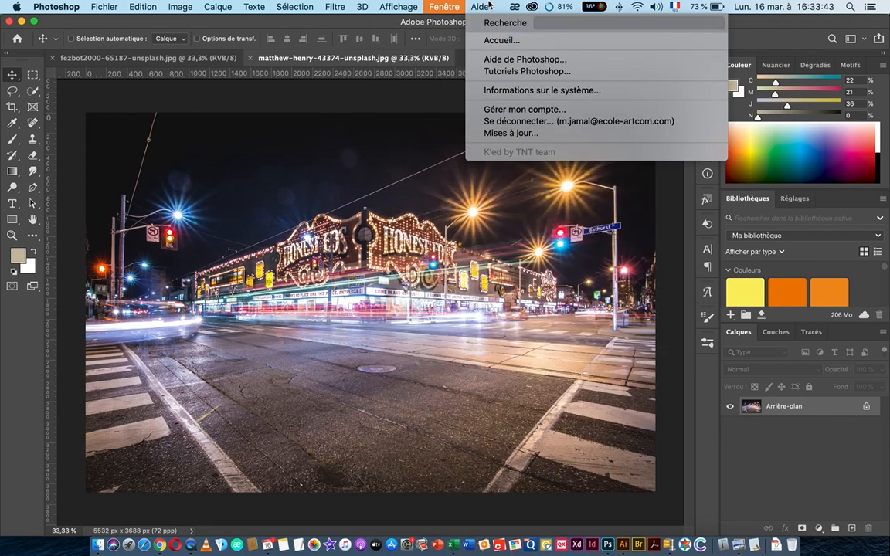
mouse_move(446, 9)
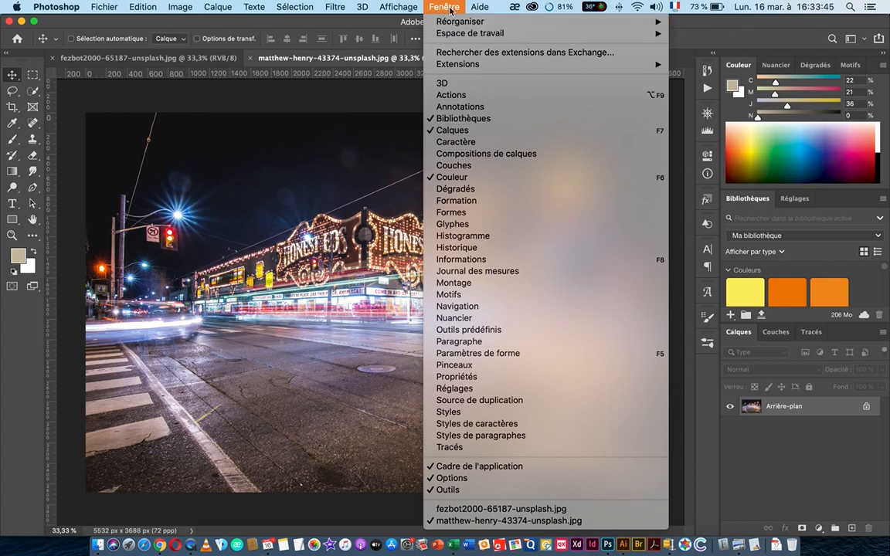
mouse_move(463, 23)
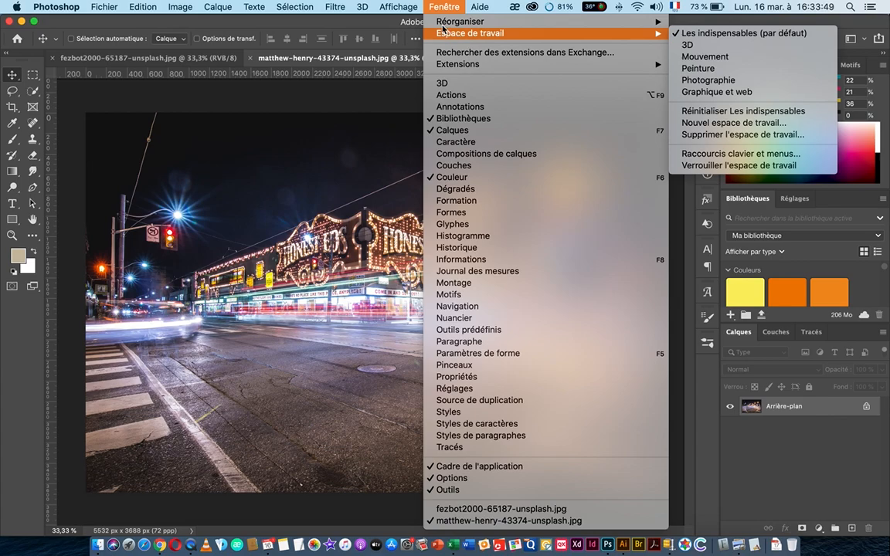
mouse_move(462, 68)
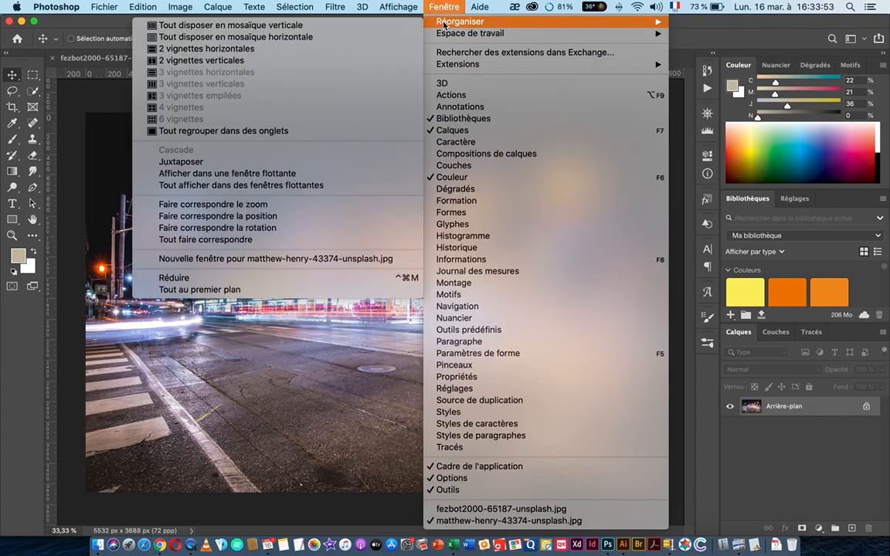
click(198, 62)
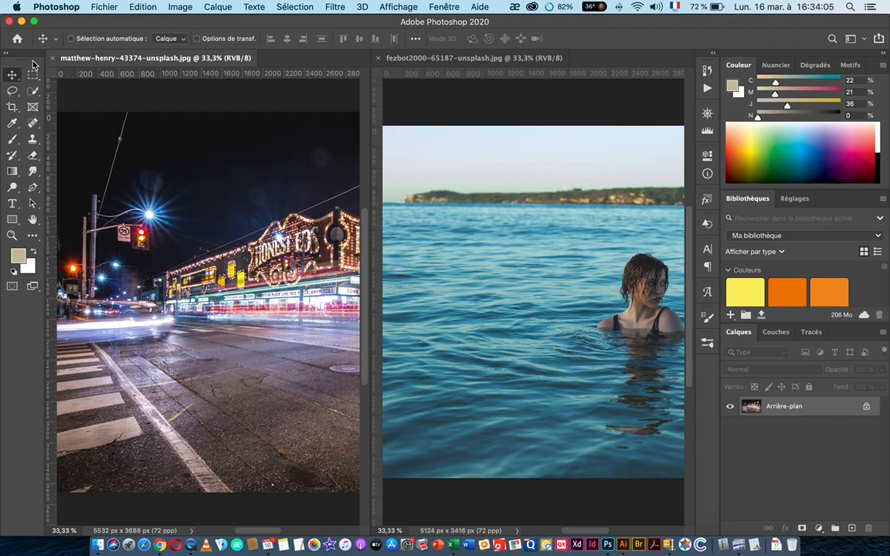
- Copy the swimmer photo into the matthew-henry-43374-unsplash.jpg street document as a new layer with the Move tool
mouse_move(122, 214)
mouse_down()
mouse_move(132, 205)
mouse_move(164, 228)
mouse_move(232, 226)
mouse_move(121, 214)
mouse_up()
drag(232, 224, 132, 214)
drag(268, 221, 213, 227)
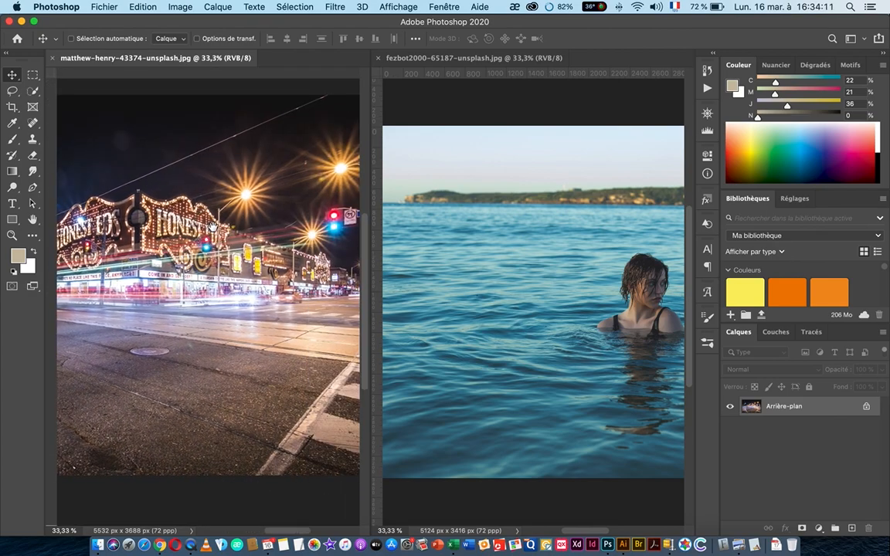
click(511, 219)
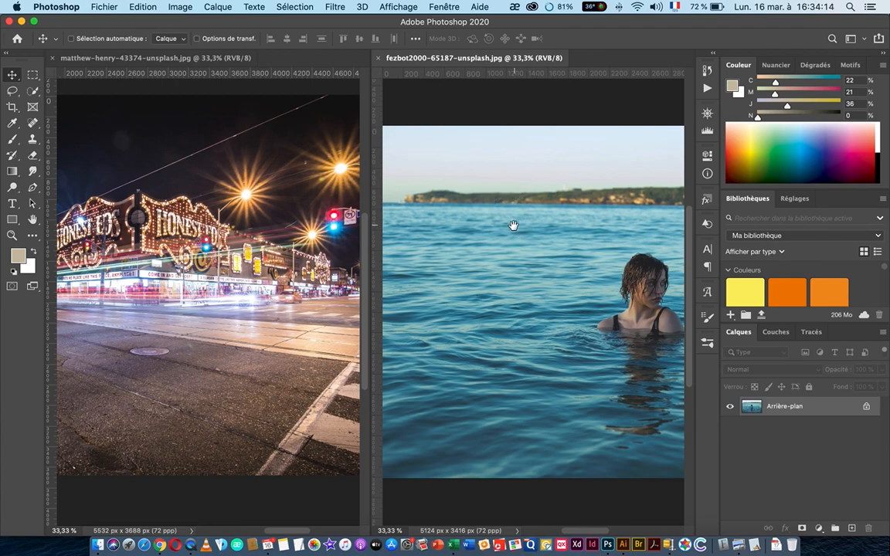
drag(592, 240, 502, 234)
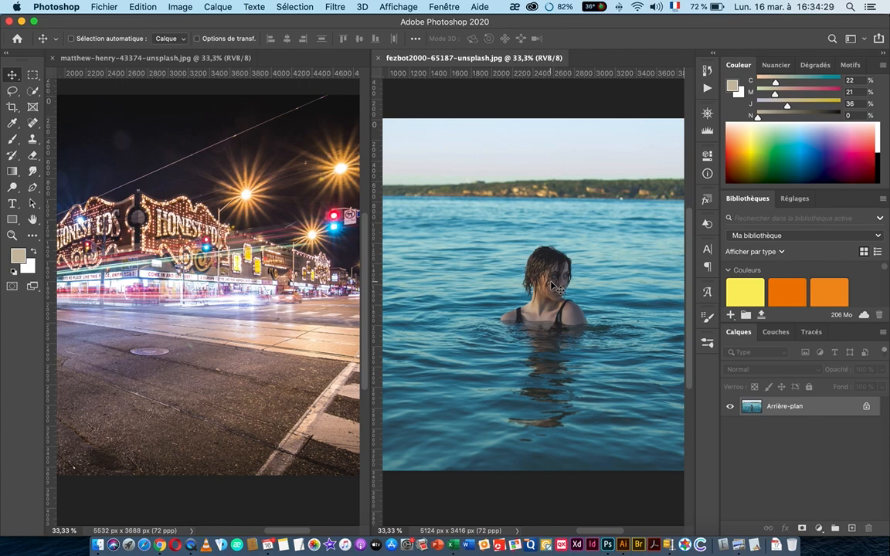
drag(549, 270, 184, 268)
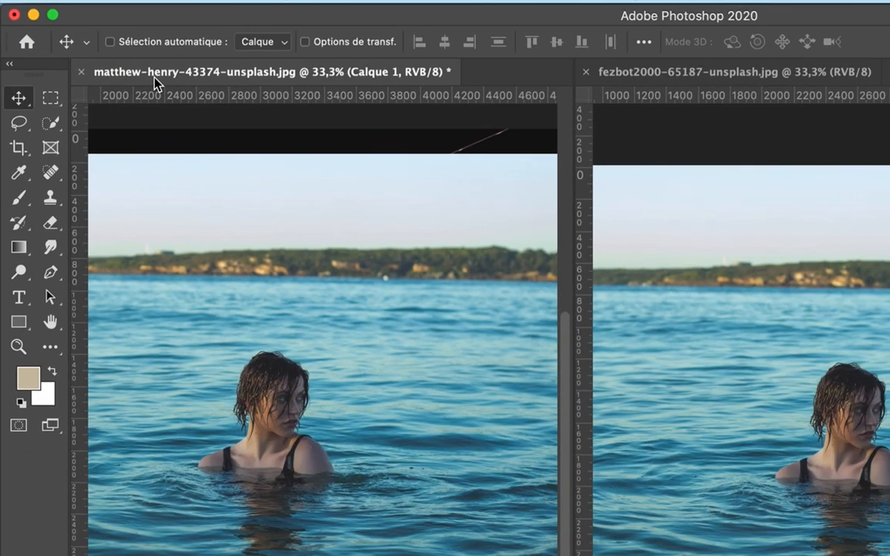
- Close the fezbot2000-65187-unsplash.jpg document, leaving only the street composition open
click(451, 186)
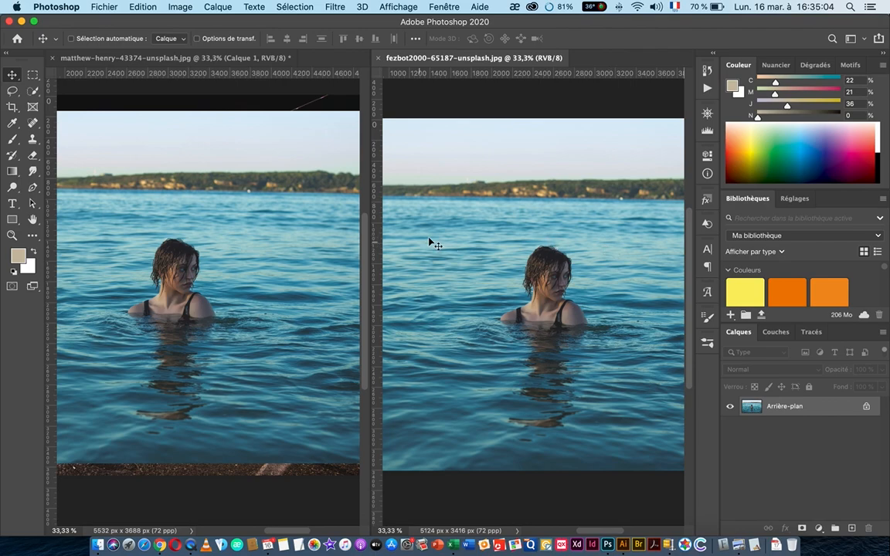
click(440, 145)
click(378, 59)
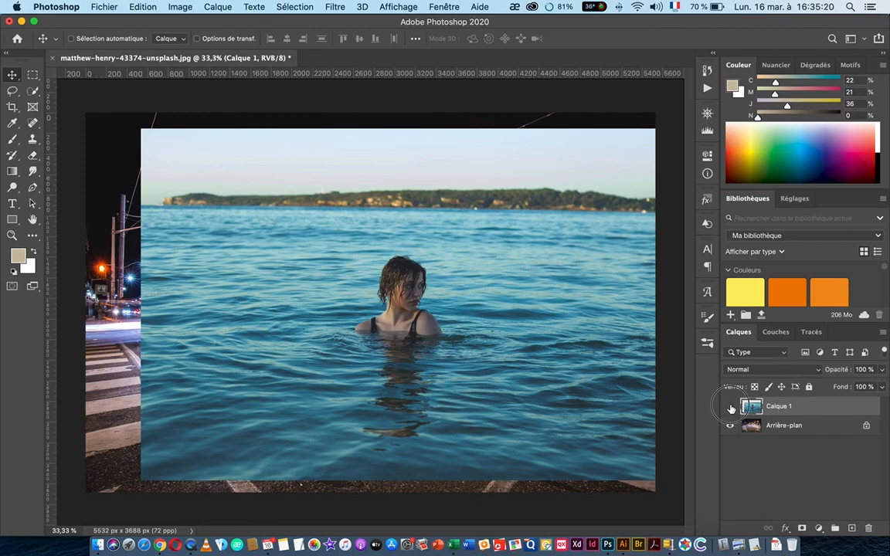
- Toggle the visibility of Calque 1 off and on to compare the swimmer photo with the street beneath
click(730, 406)
click(731, 407)
click(730, 407)
click(731, 407)
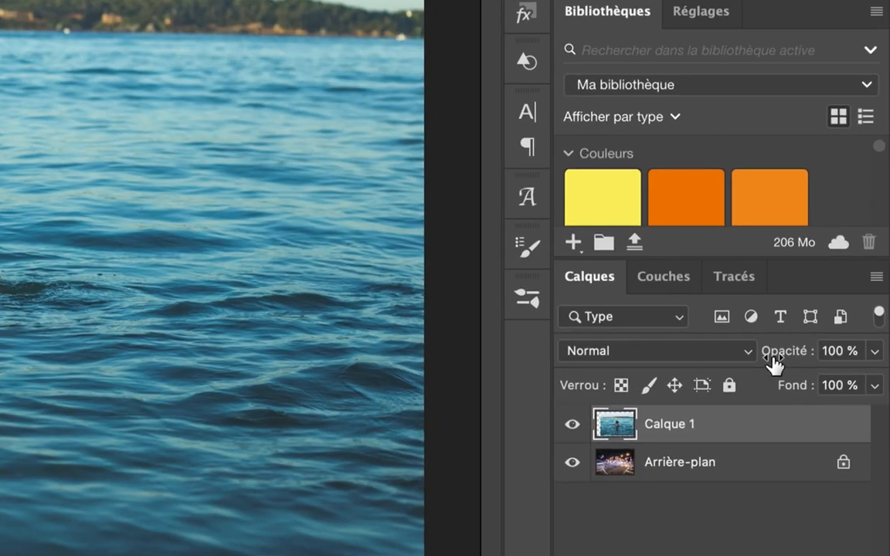
- Move the swimmer layer down onto the road using a temporary 30% layer opacity, and restore the opacity to 100%
click(844, 352)
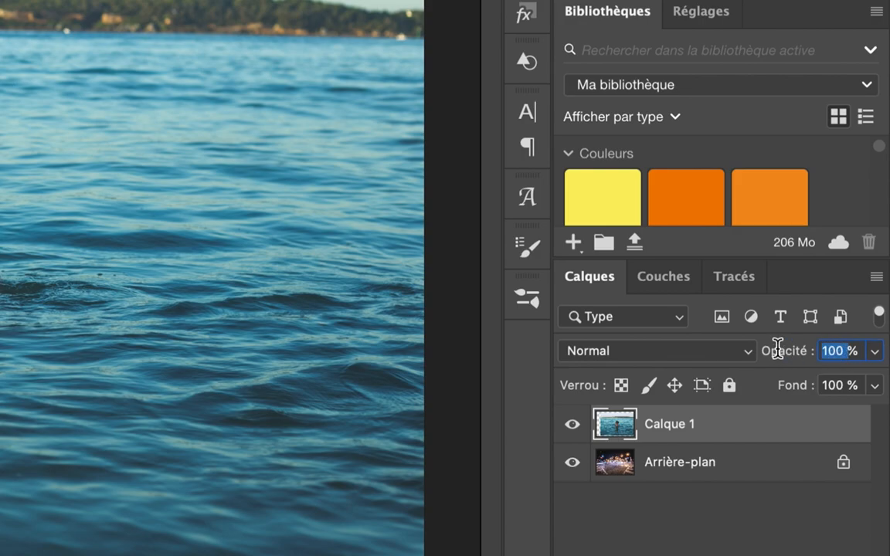
text(30)
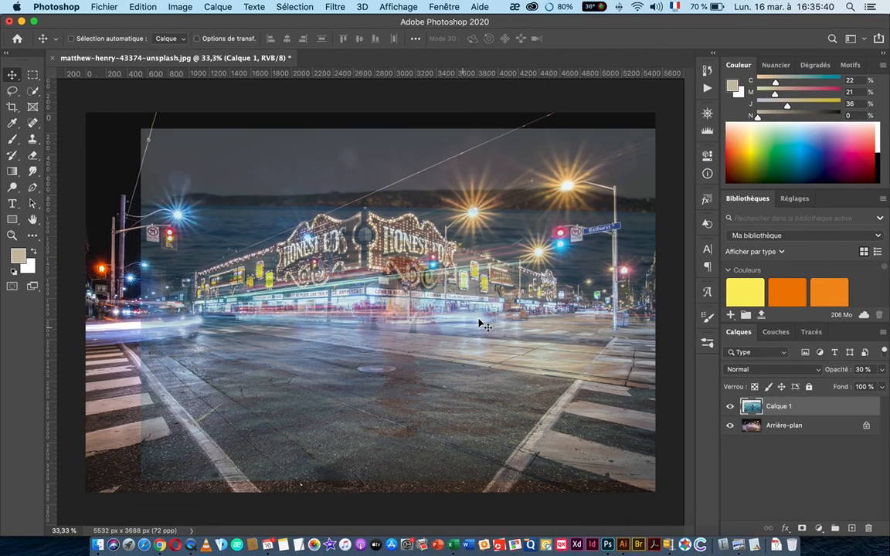
drag(442, 320, 399, 400)
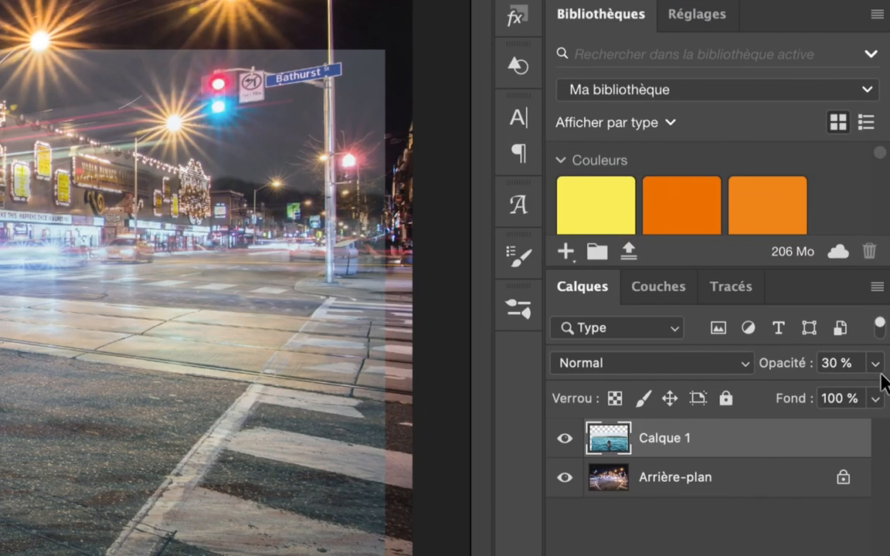
drag(831, 371, 883, 372)
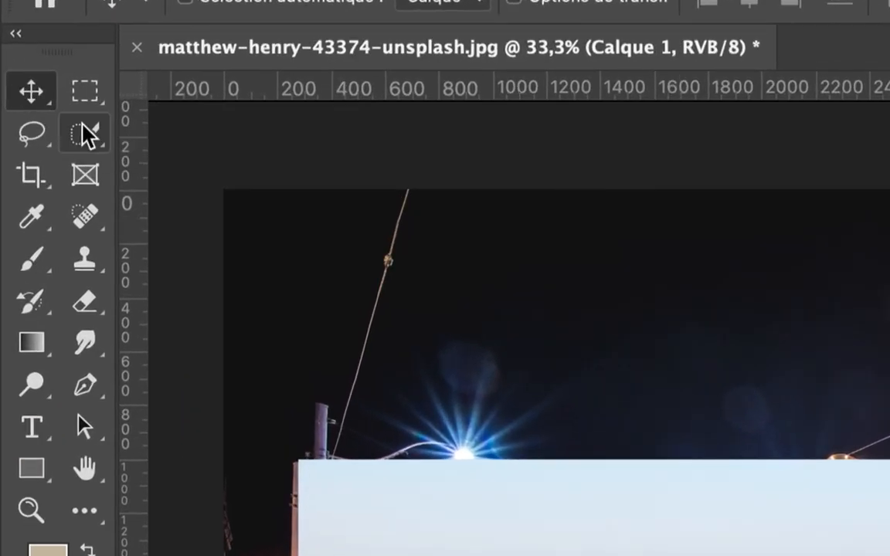
- Activate the Quick Selection tool for isolating the swimmer on Calque 1
click(74, 132)
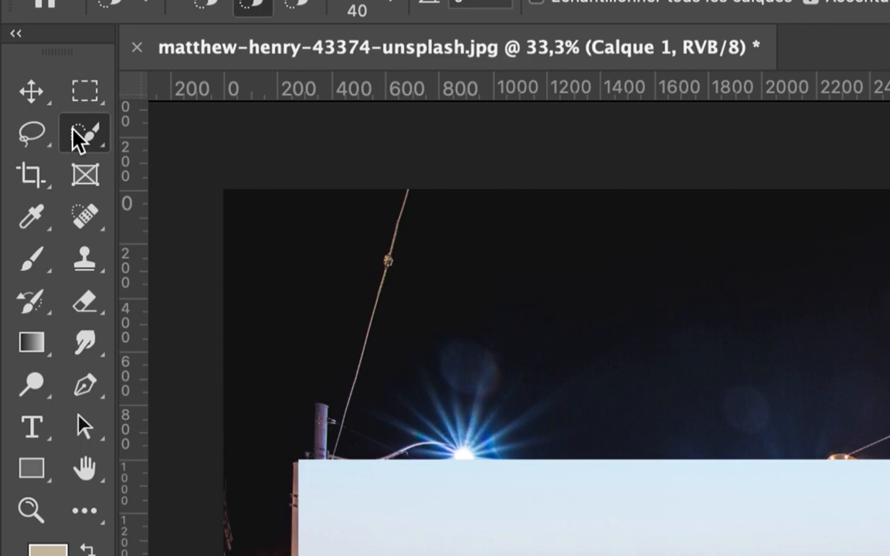
right_click(75, 139)
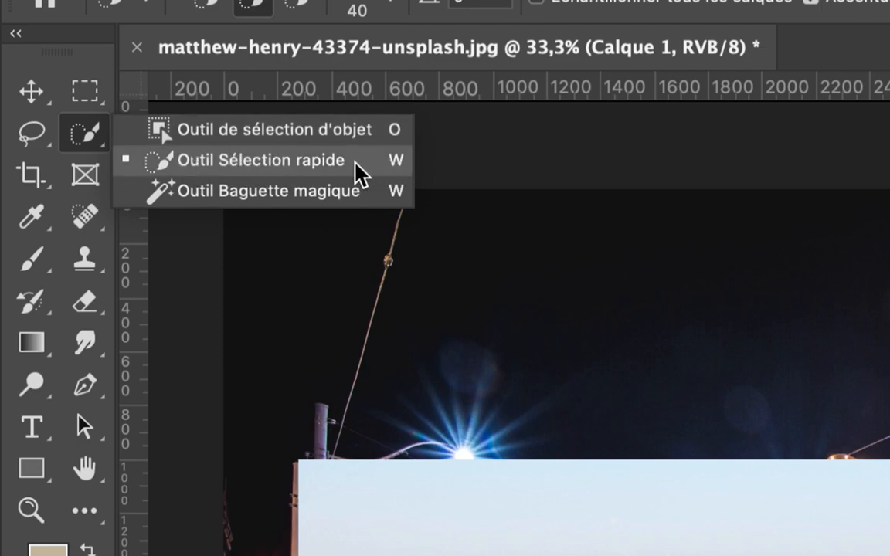
click(274, 160)
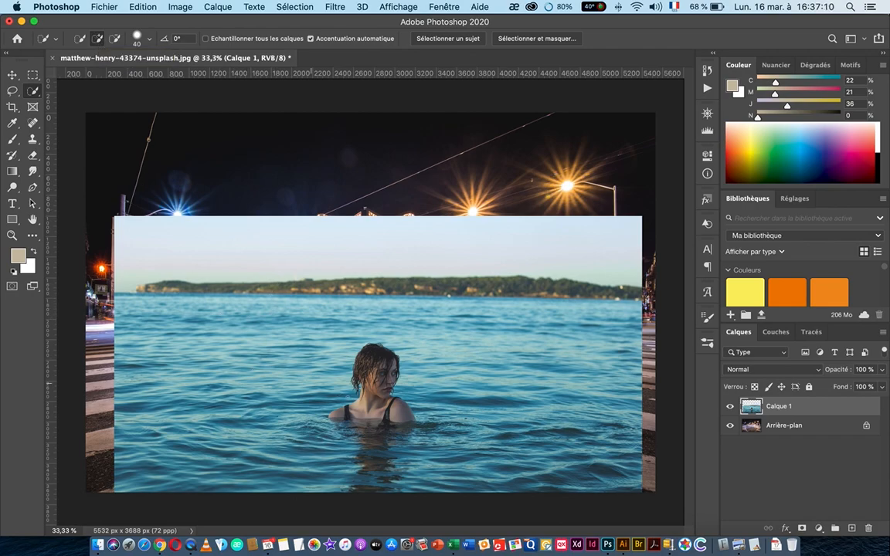
- Examine the swimmer's hair, face and shoulders up close at up to 300% magnification, ending at 100%
drag(366, 419, 414, 382)
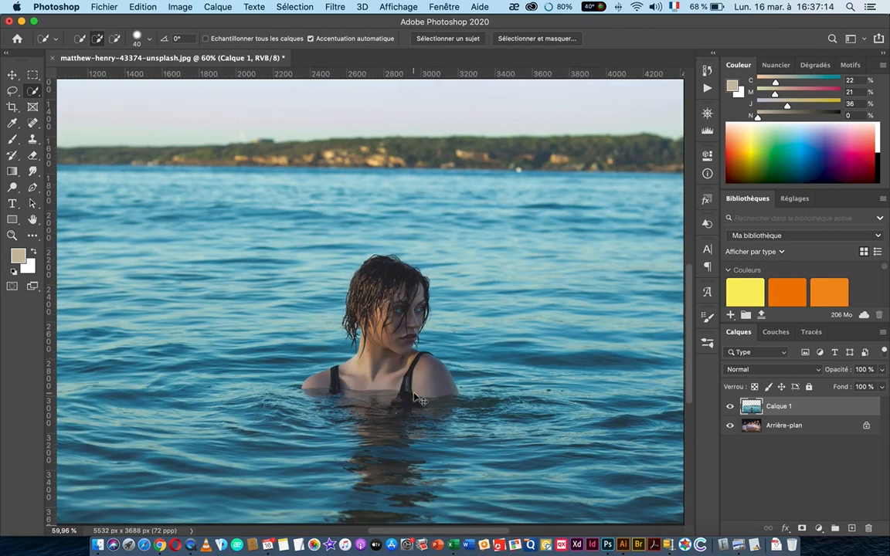
key(super+plus)
key(super+plus)
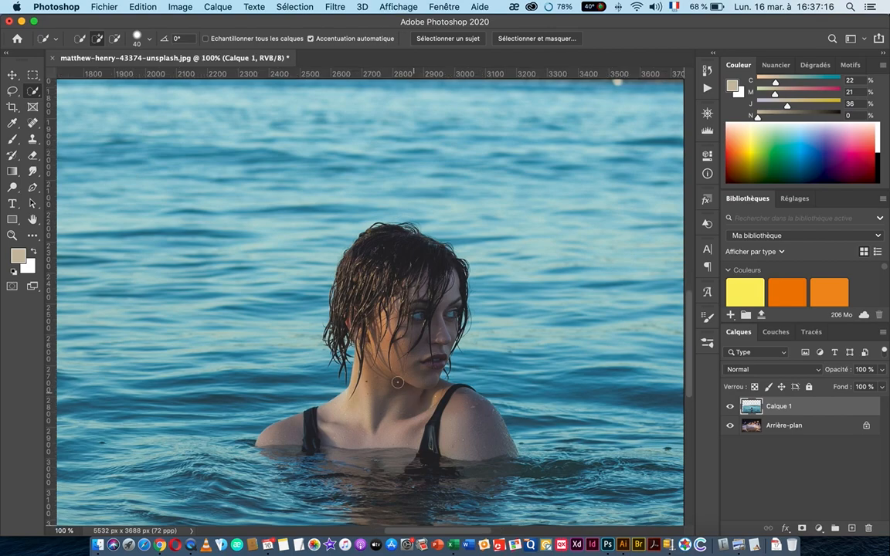
click(398, 8)
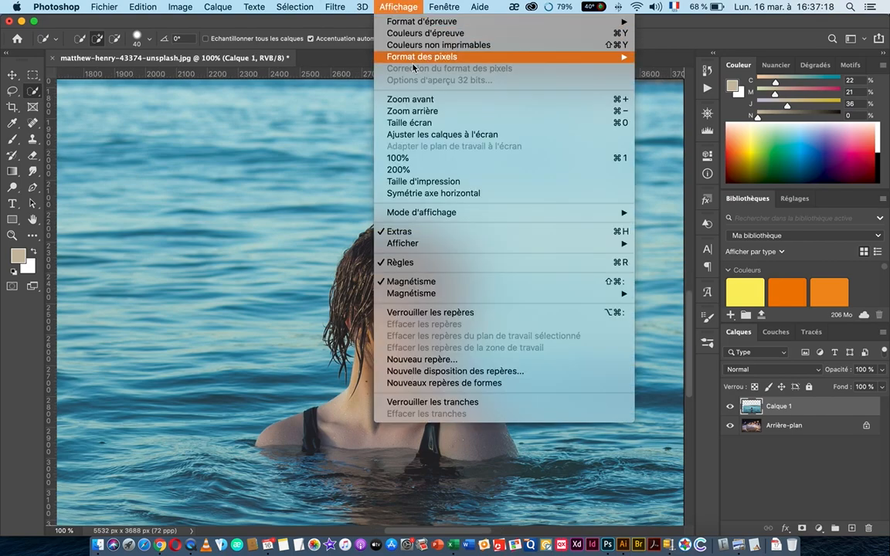
click(397, 99)
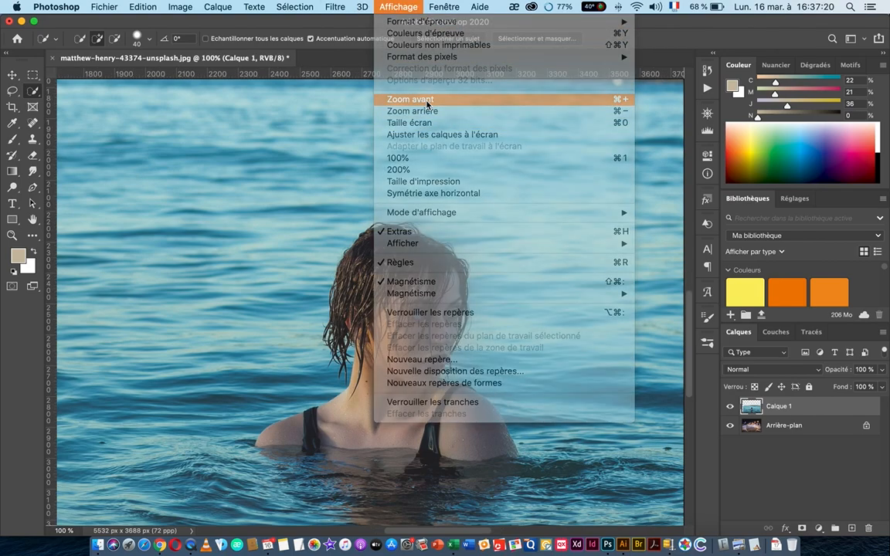
click(12, 235)
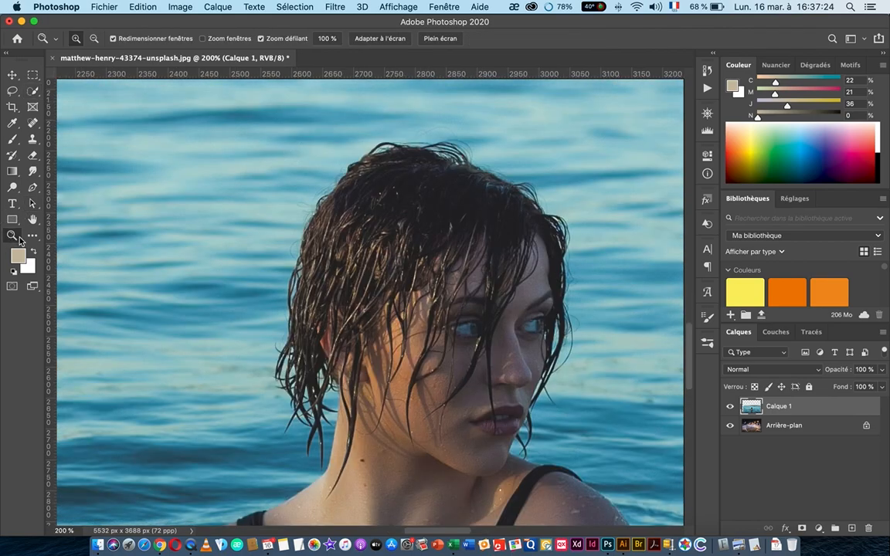
click(432, 347)
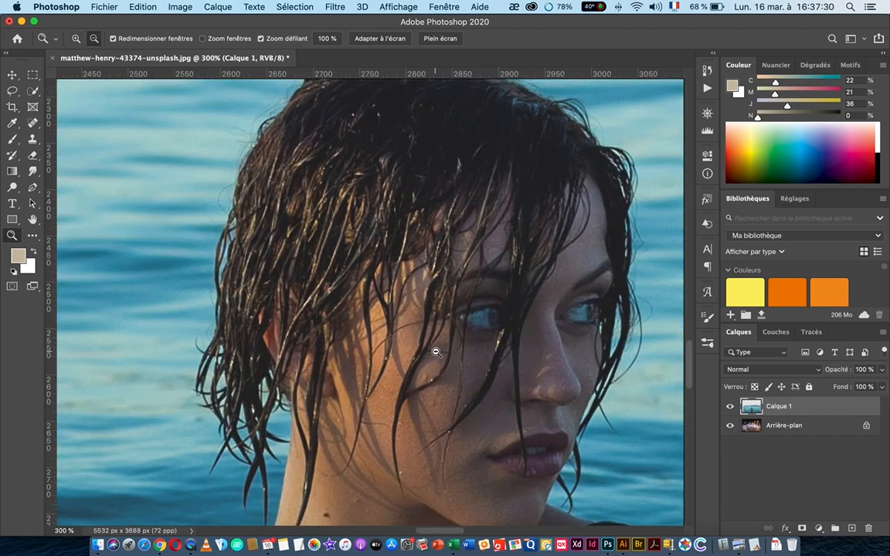
alt+click(436, 352)
alt+click(437, 352)
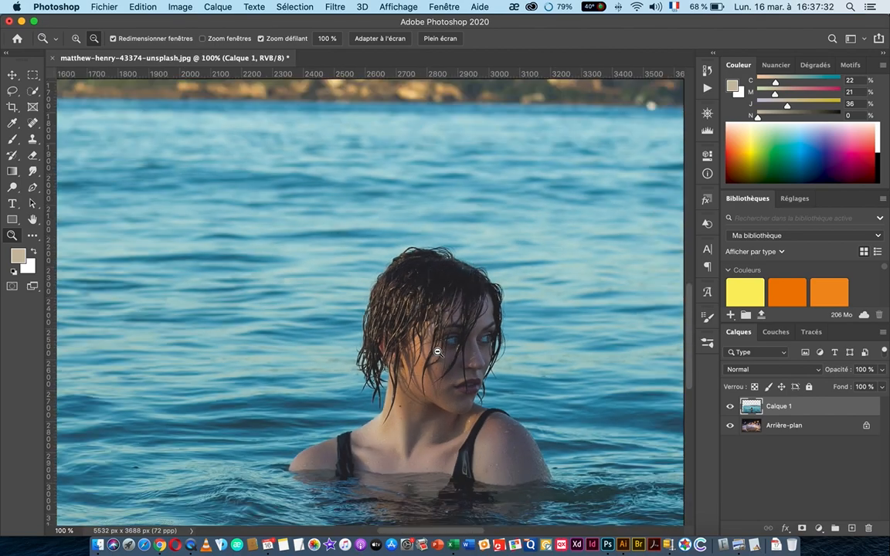
- Show the image navigator and use it to frame the swimmer's head and shoulders at 100% magnification
click(446, 9)
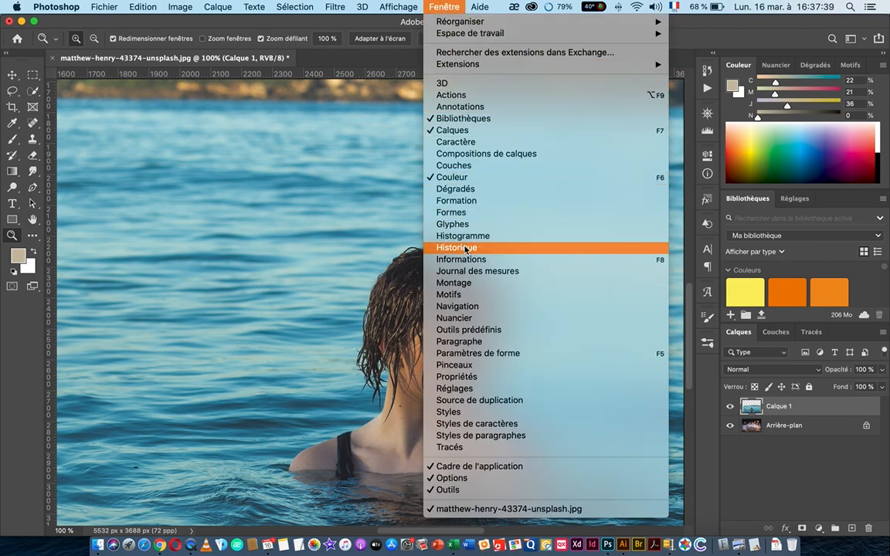
click(455, 307)
click(607, 189)
click(607, 188)
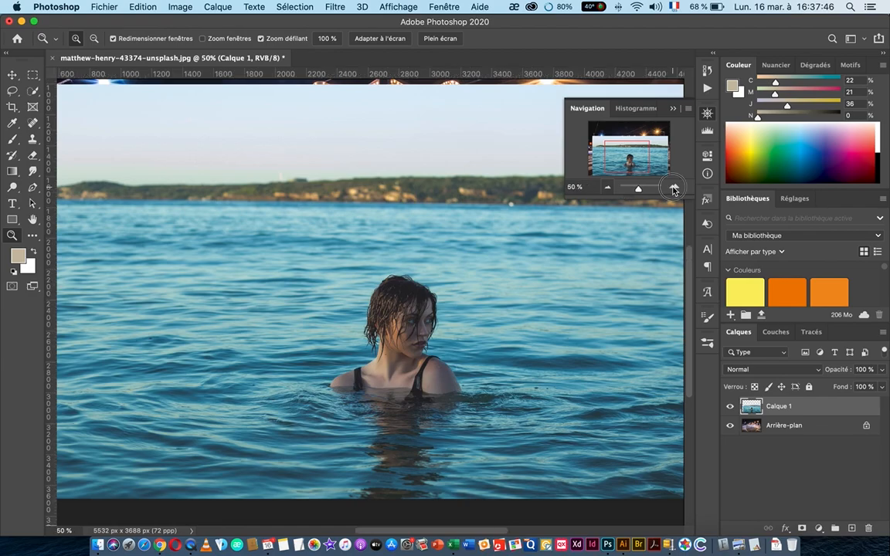
click(674, 187)
click(673, 188)
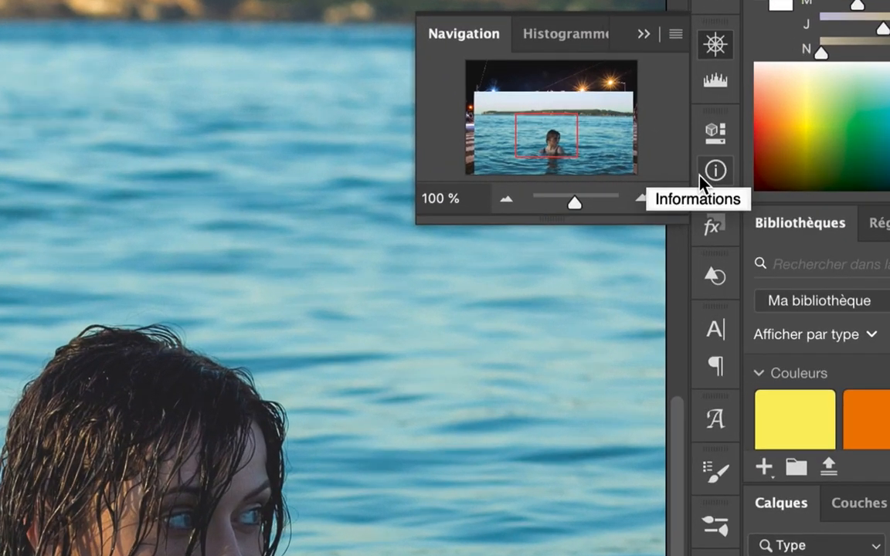
mouse_move(542, 135)
mouse_down()
mouse_move(525, 135)
mouse_move(566, 139)
mouse_move(536, 146)
mouse_move(556, 139)
mouse_move(556, 149)
mouse_move(530, 147)
mouse_move(525, 135)
mouse_move(553, 141)
mouse_up()
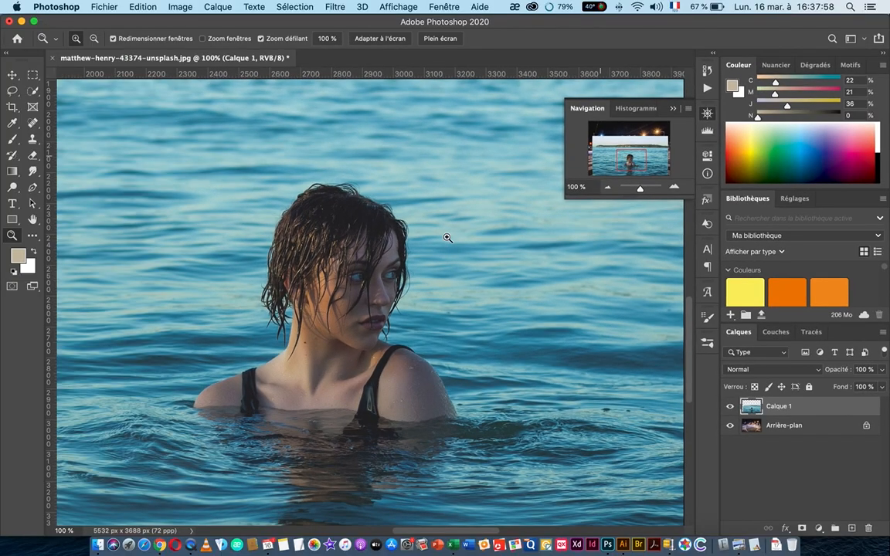
drag(318, 278, 351, 260)
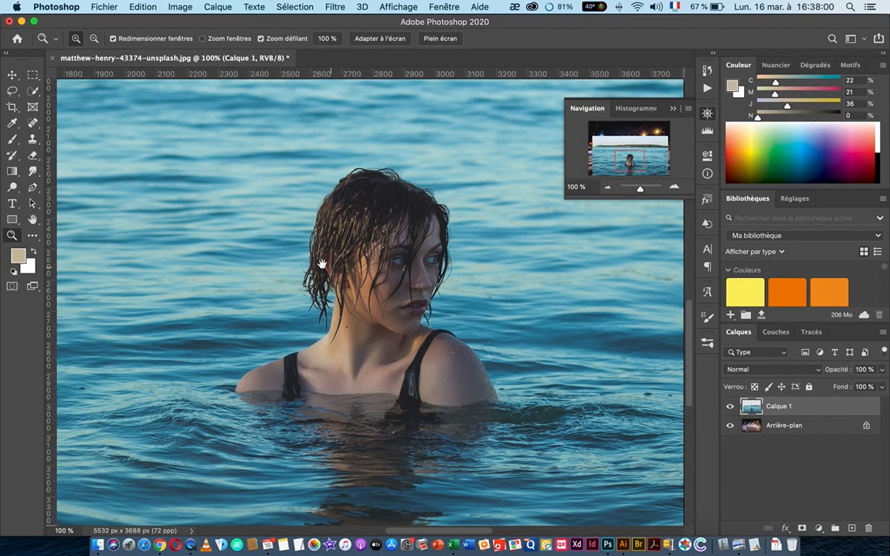
- Set up the Quick Selection tool to make a new selection with a 22 px brush
click(33, 91)
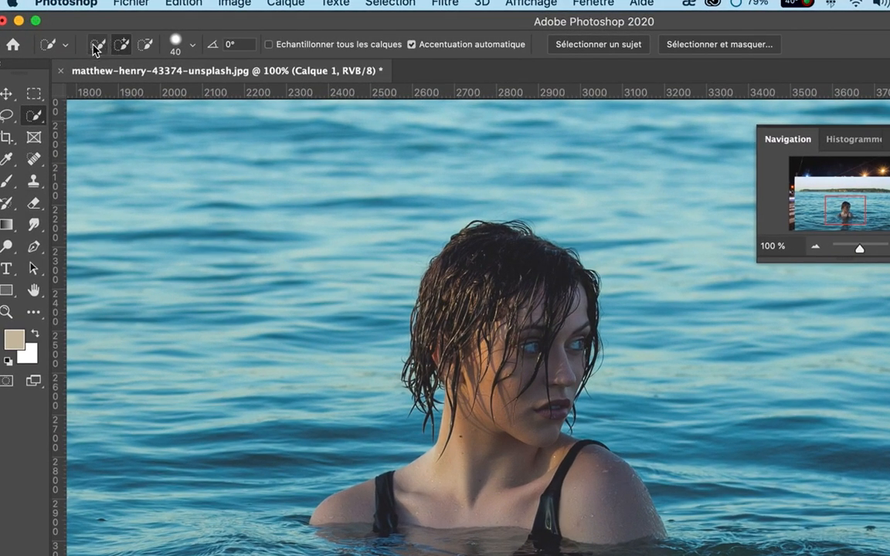
click(95, 45)
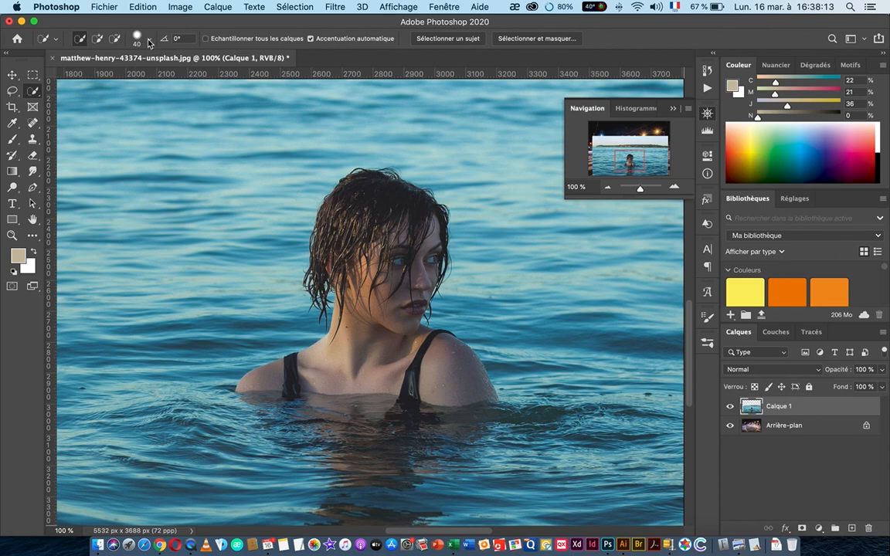
click(138, 39)
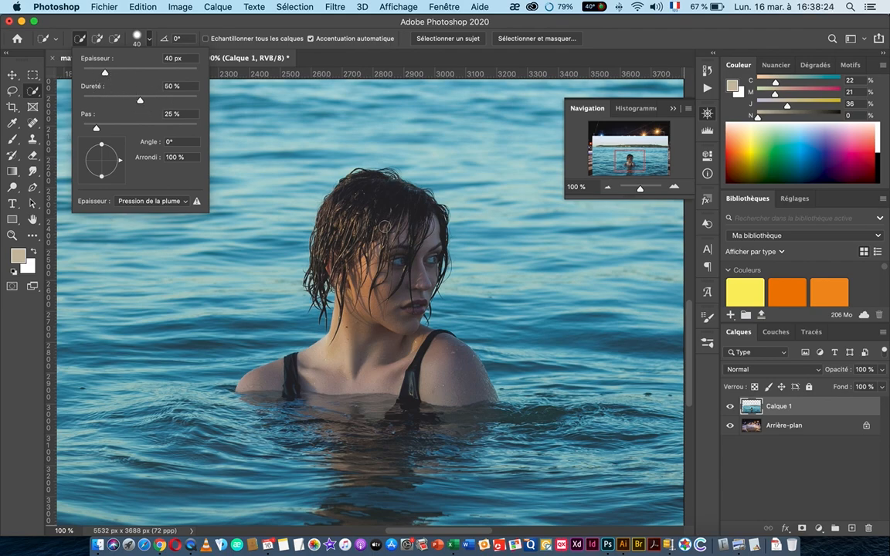
drag(106, 74, 95, 74)
click(133, 36)
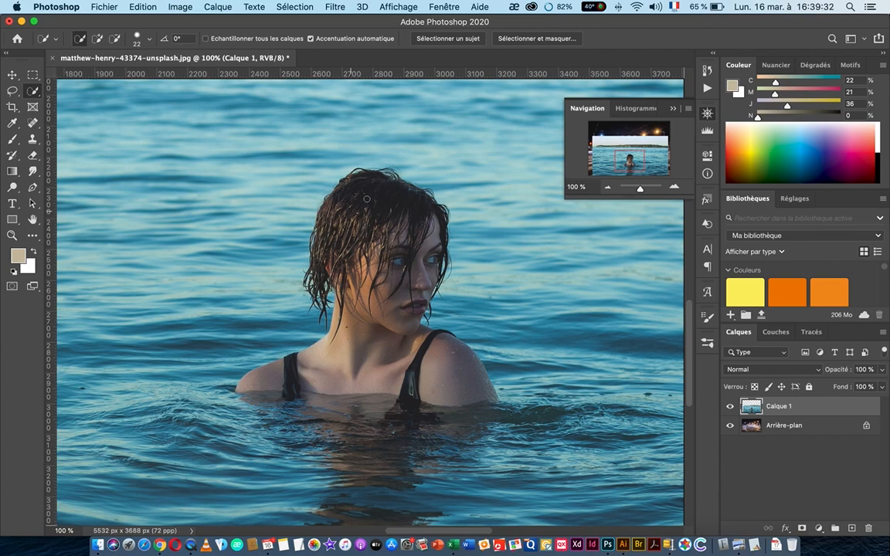
- Select the swimmer's head with Quick Selection, check the hair edges, and extend the selection down the neck and chest
mouse_move(361, 185)
mouse_down()
mouse_move(326, 186)
mouse_move(334, 255)
mouse_move(379, 298)
mouse_up()
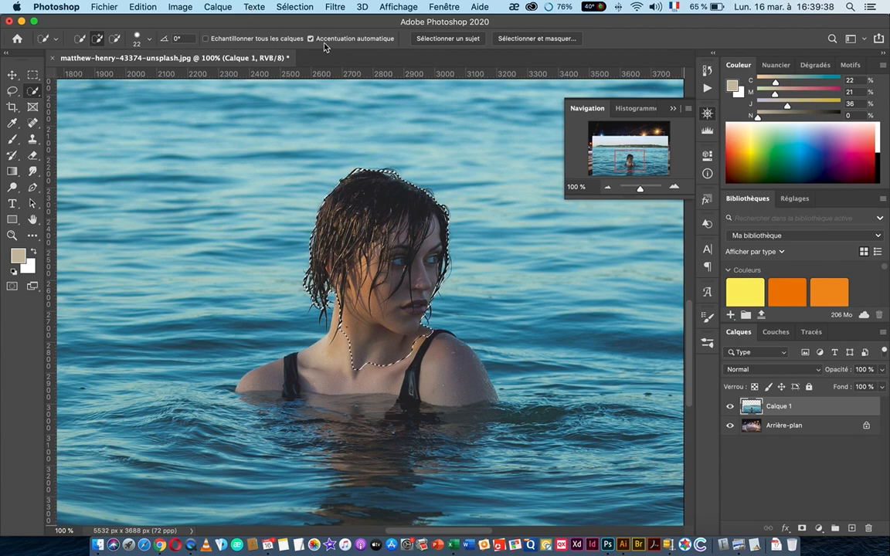
drag(306, 239, 387, 211)
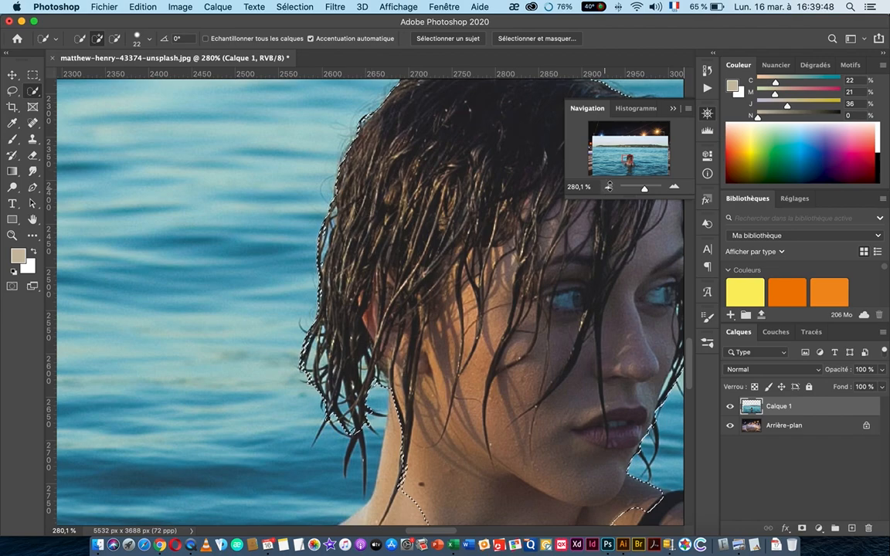
click(608, 188)
click(608, 188)
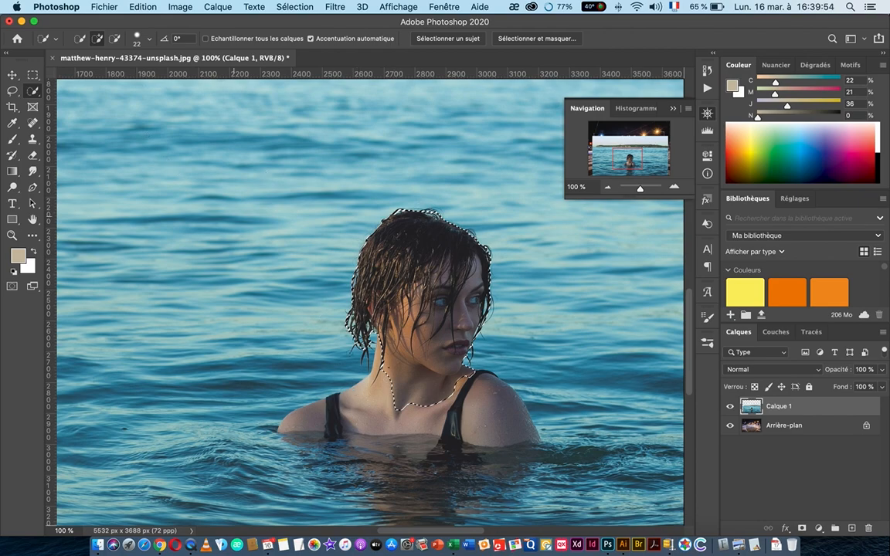
drag(399, 380, 358, 403)
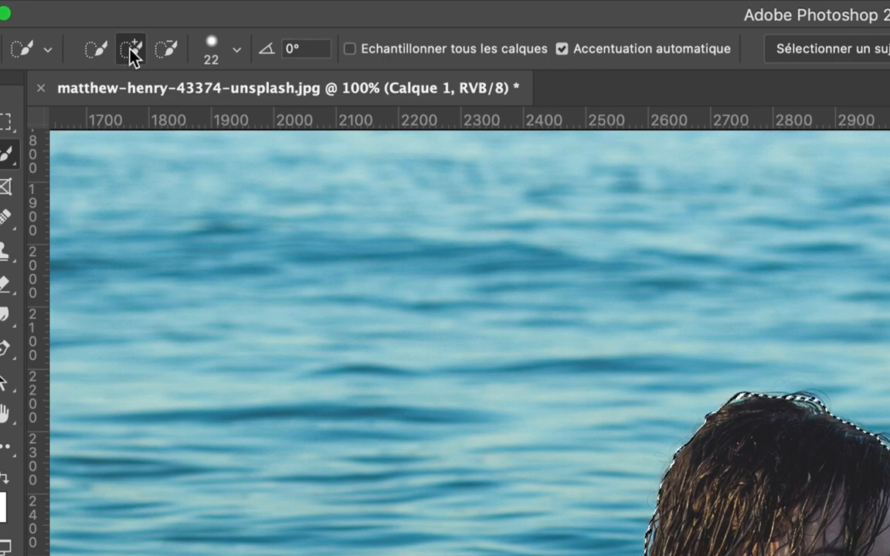
- Subtract the area of the neck and chest beside the swimsuit strap from the selection
click(165, 50)
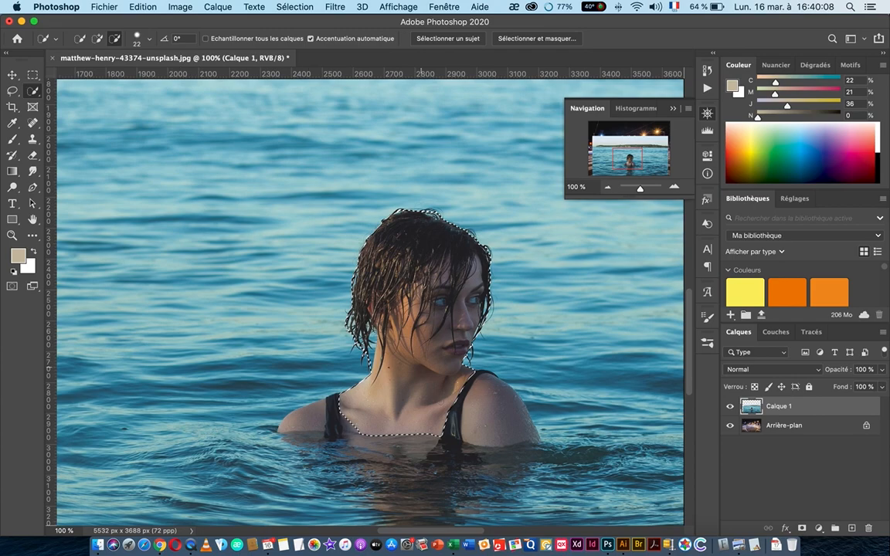
drag(449, 396, 411, 376)
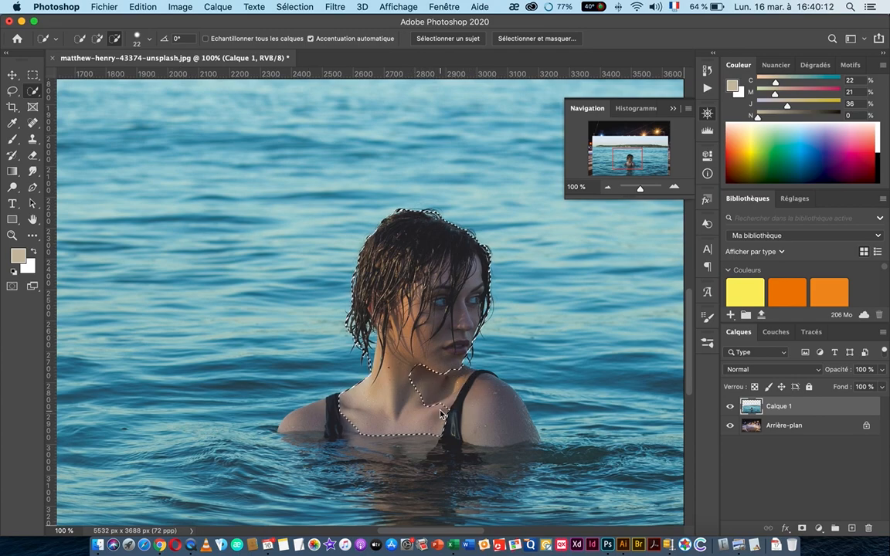
scroll(313, 318, up, 2)
scroll(313, 318, down, 1)
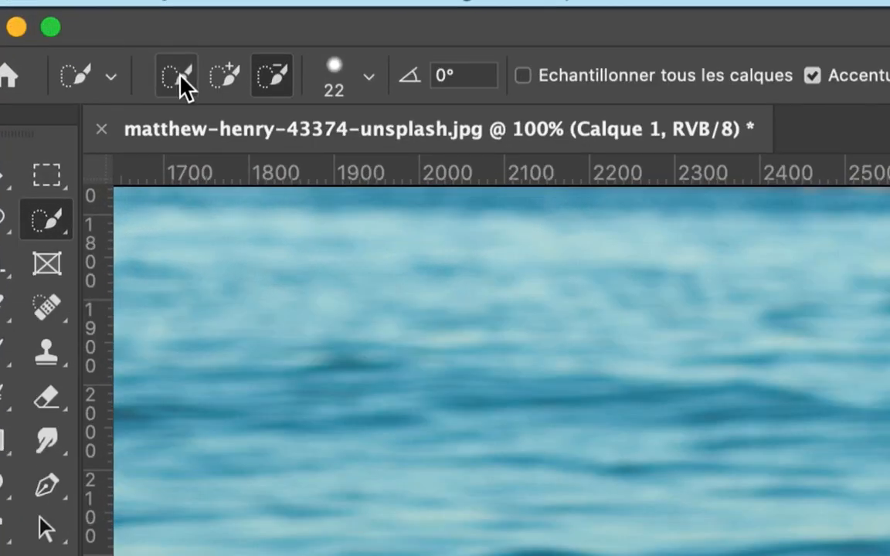
- Start a new Quick Selection on the swimmer's shoulder and extend it over her head, hair, neck and torso down to the waterline
click(179, 77)
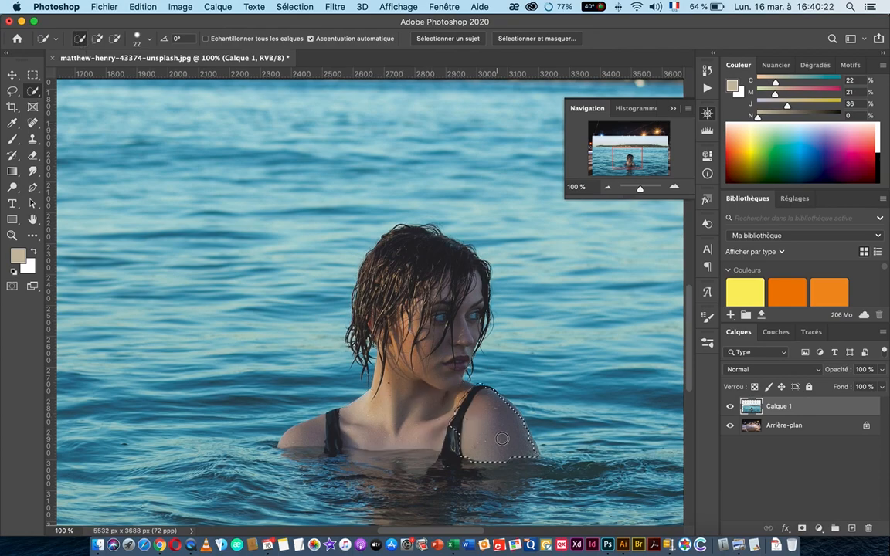
drag(467, 392, 461, 430)
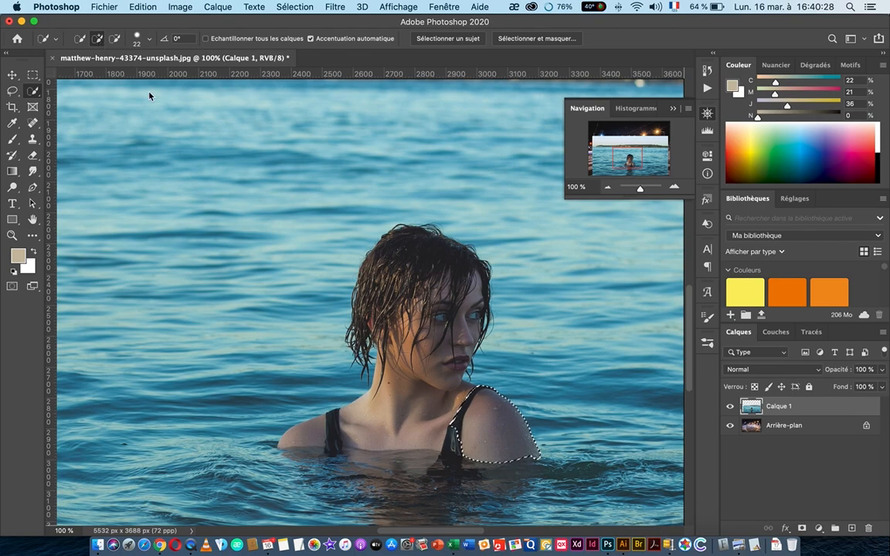
mouse_move(451, 403)
mouse_down()
mouse_move(414, 353)
mouse_move(405, 393)
mouse_move(386, 379)
mouse_move(369, 413)
mouse_move(297, 434)
mouse_move(337, 440)
mouse_up()
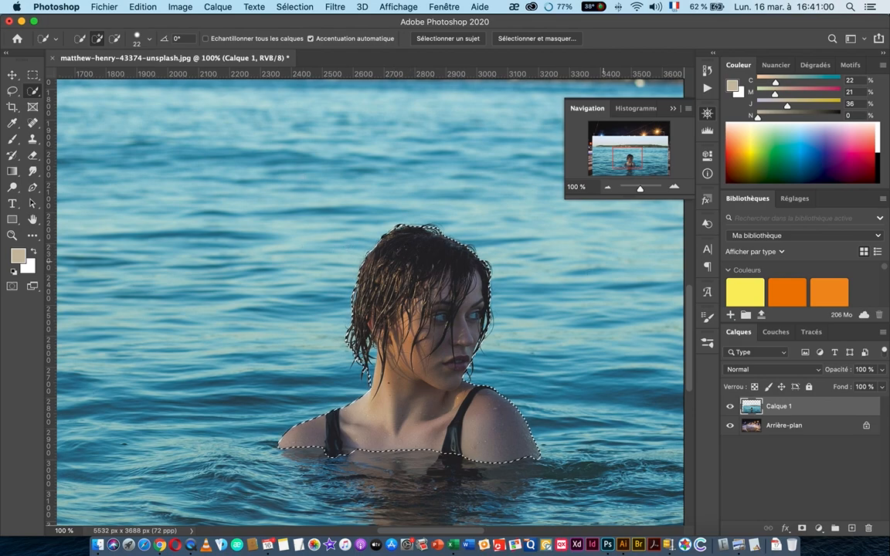
- Inspect the selection edges around the swimmer's hair, face and shoulders at high magnification, then view the whole selection at 66.67%
drag(441, 358, 399, 309)
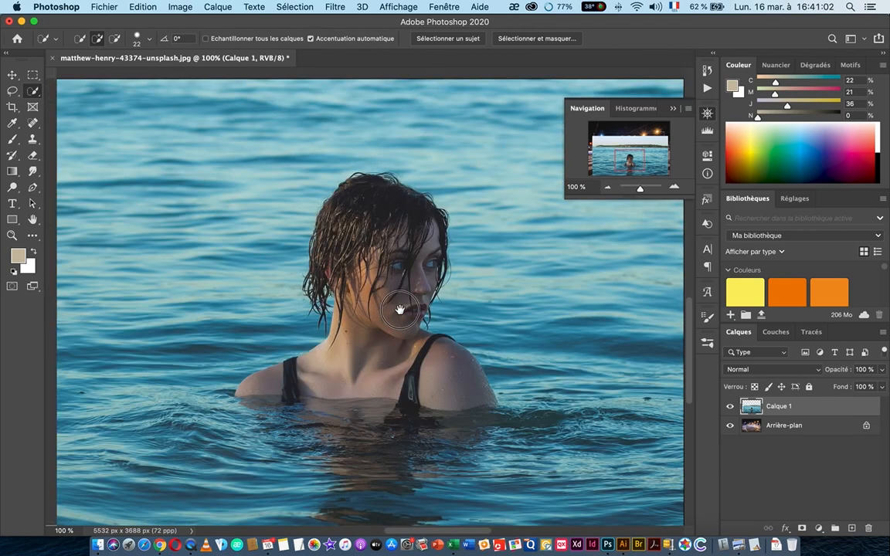
drag(319, 303, 434, 299)
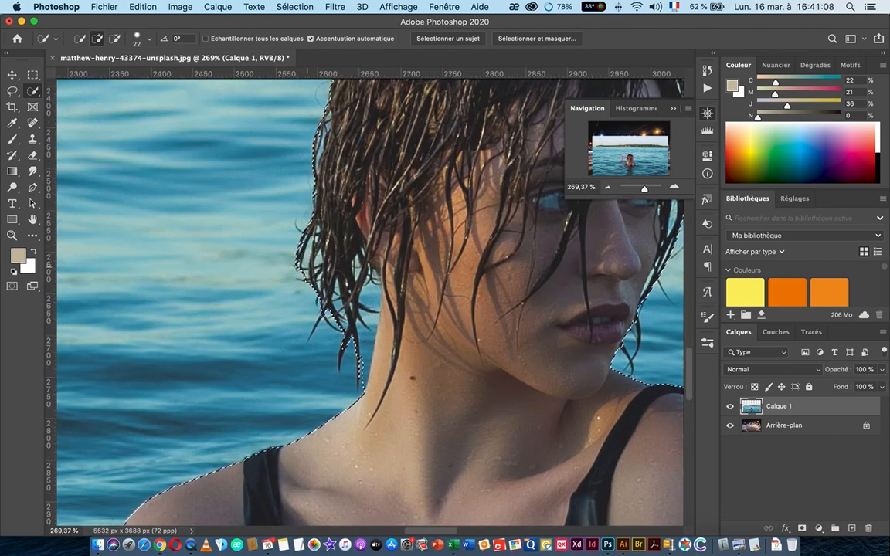
drag(546, 290, 394, 298)
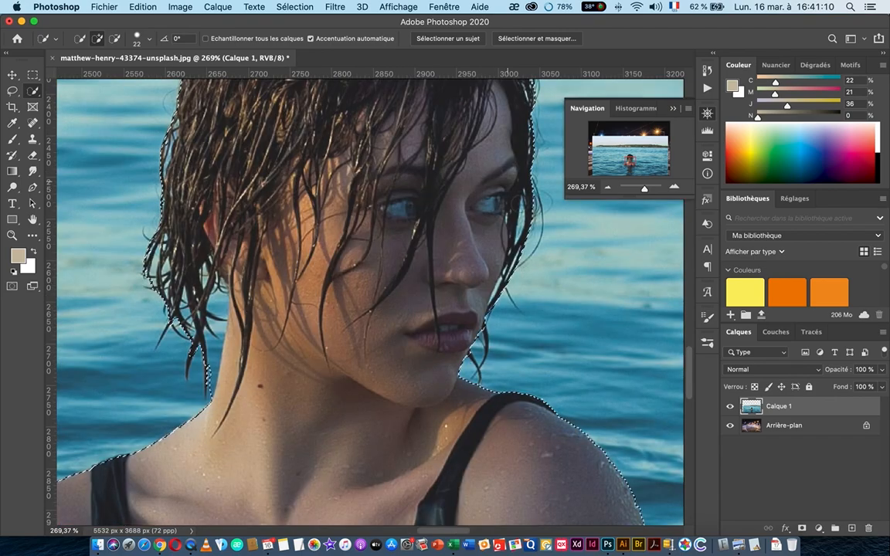
drag(505, 202, 506, 285)
key(super+r)
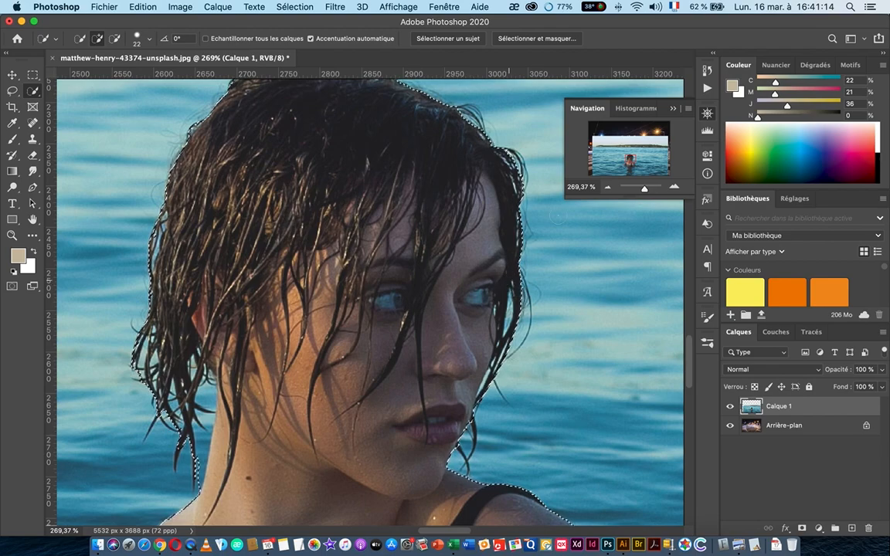
click(608, 190)
click(608, 190)
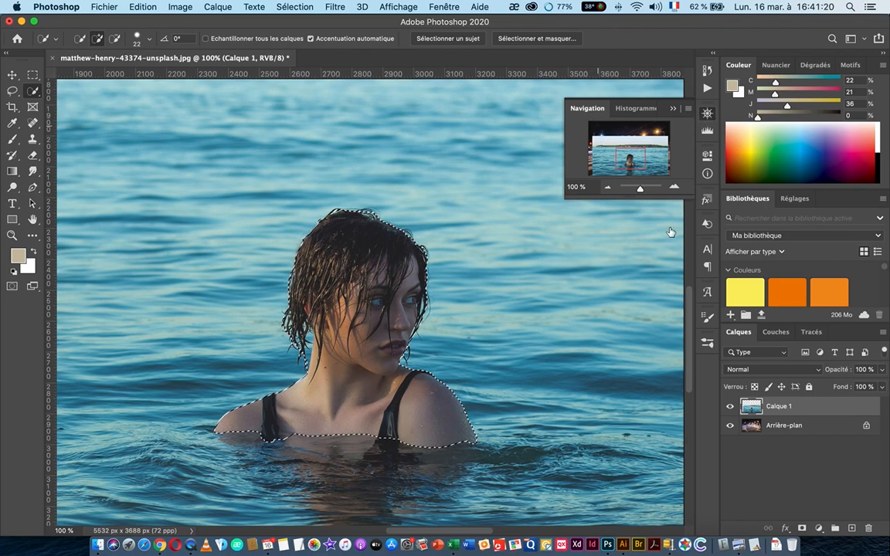
click(608, 189)
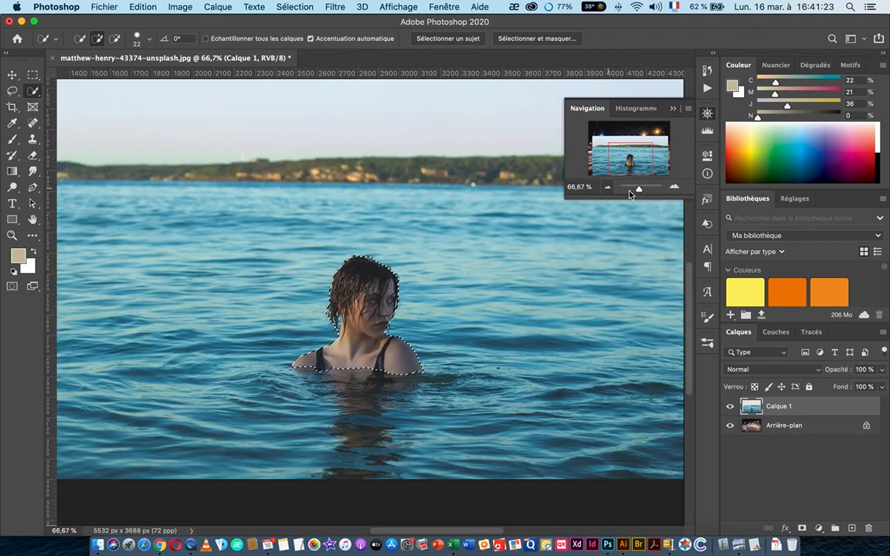
click(673, 187)
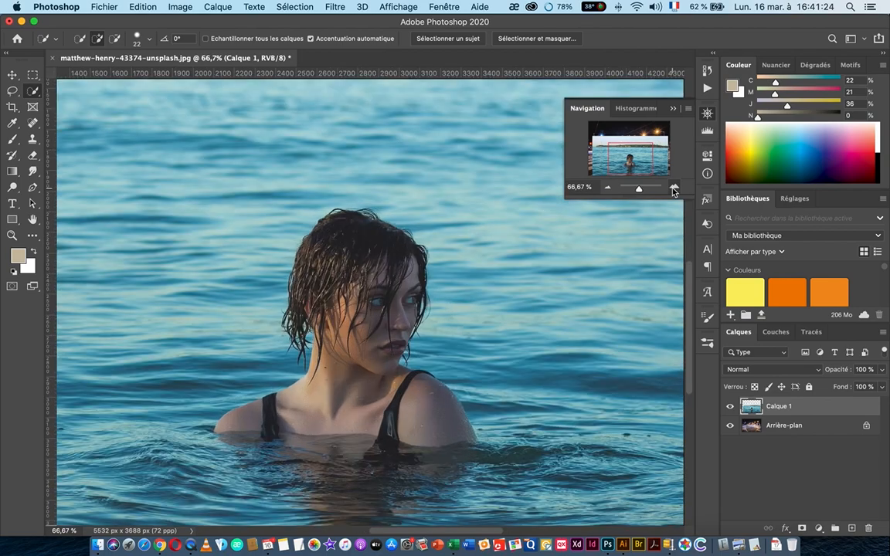
scroll(382, 316, down, 2)
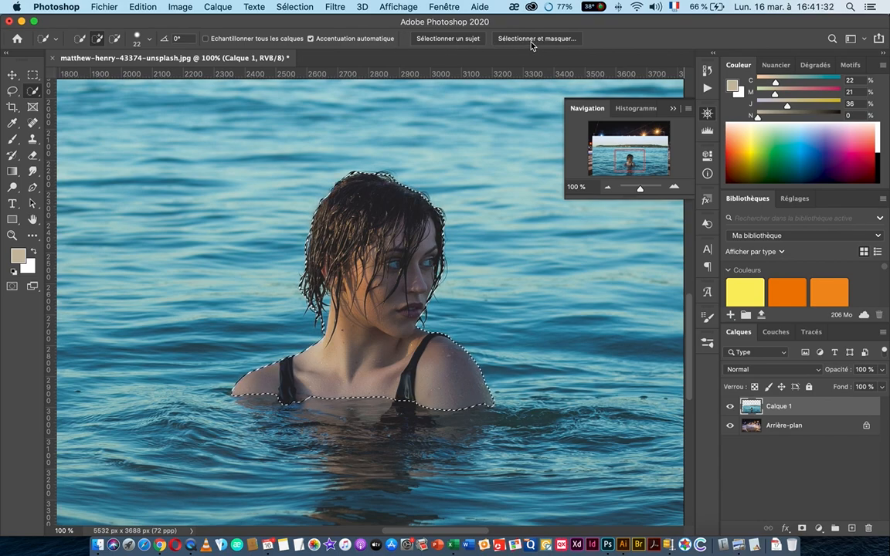
click(294, 8)
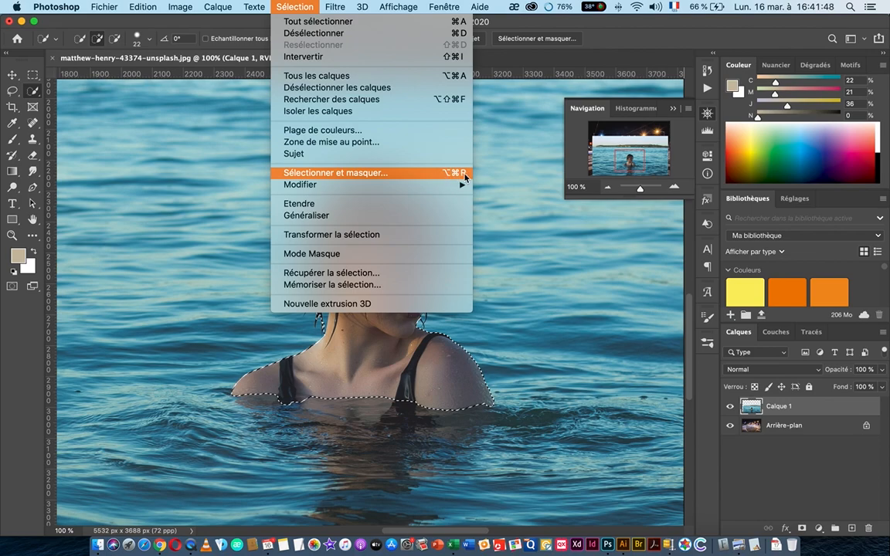
click(356, 174)
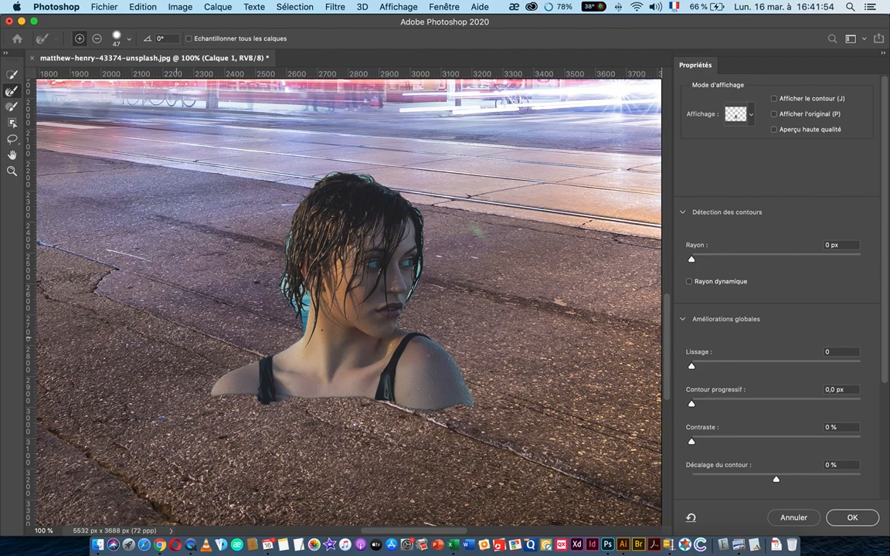
click(792, 517)
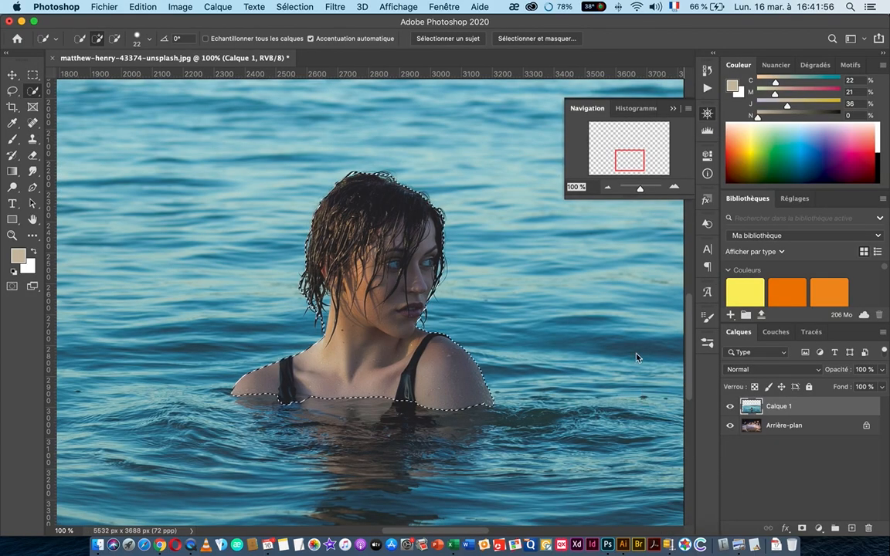
click(535, 40)
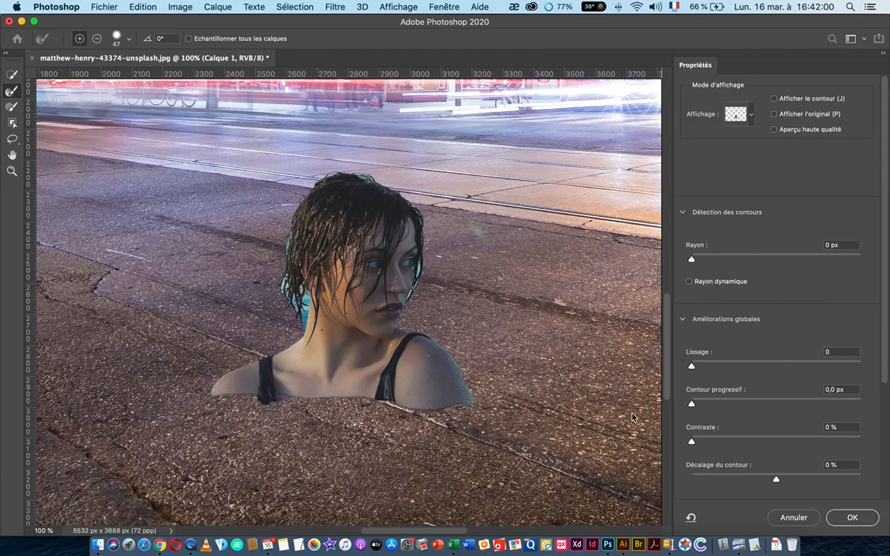
click(793, 517)
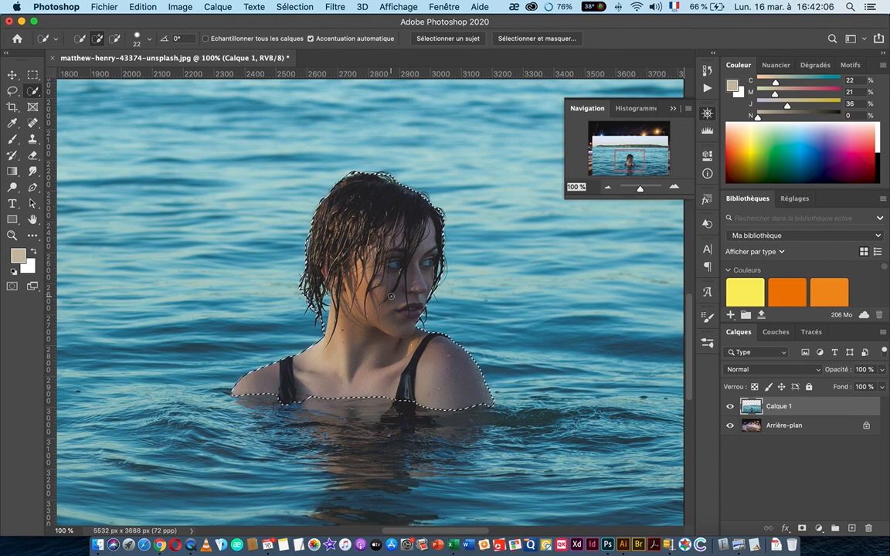
- Start Select and Mask on the swimmer selection and set the Refine Edge brush size to 20 px
key(super+alt+r)
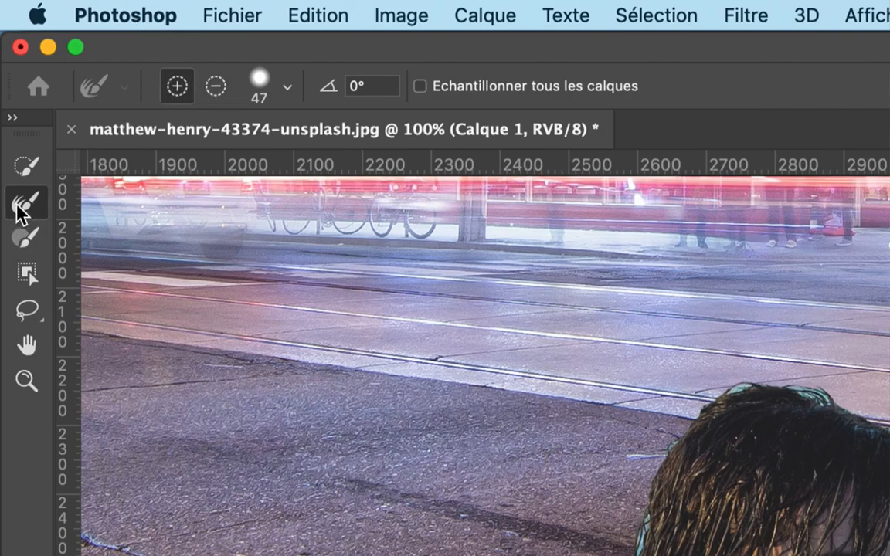
click(26, 166)
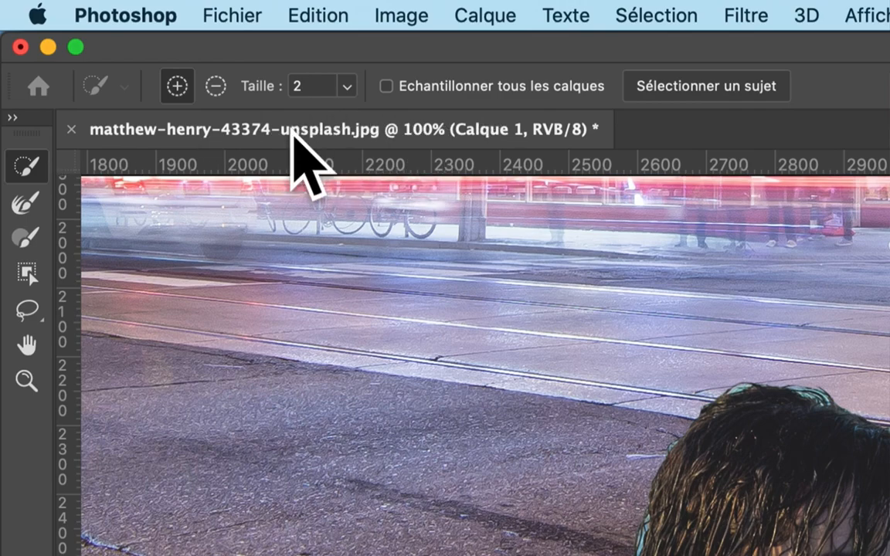
click(23, 206)
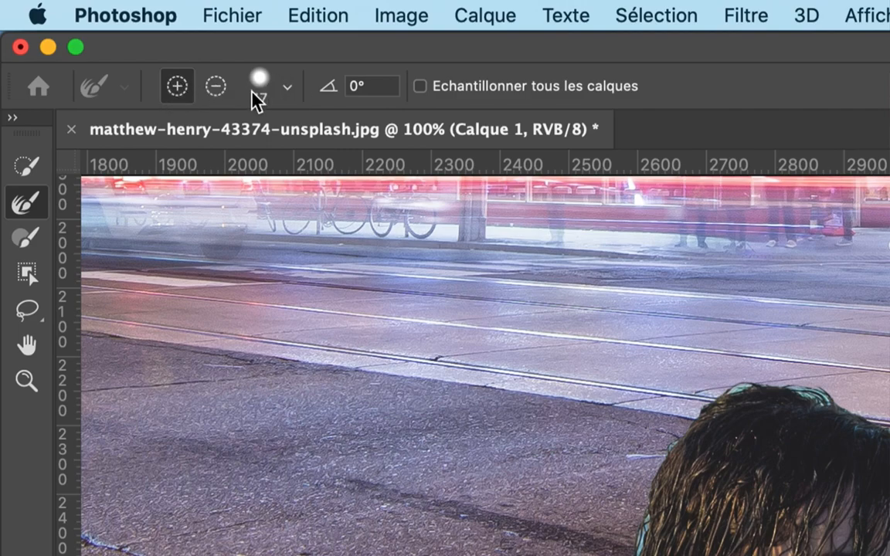
click(287, 89)
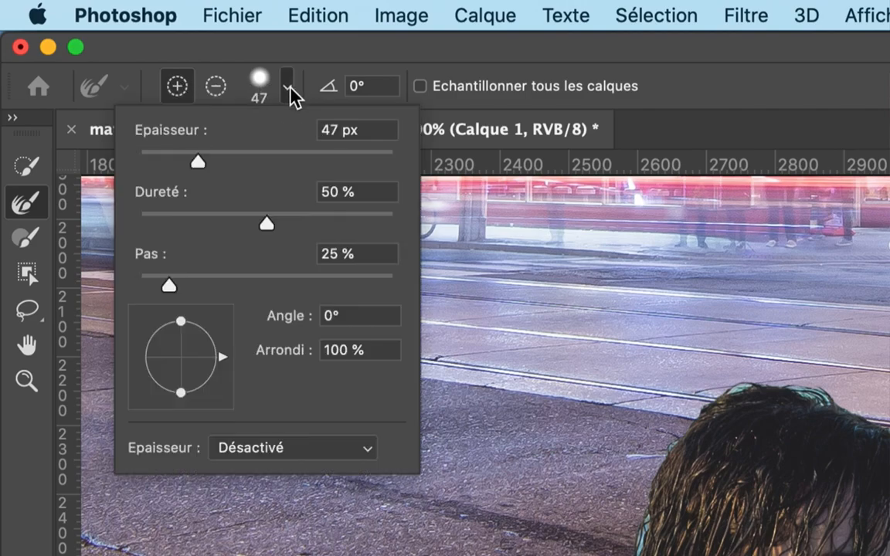
mouse_move(196, 161)
mouse_down()
mouse_move(160, 159)
mouse_move(159, 169)
mouse_move(163, 164)
mouse_up()
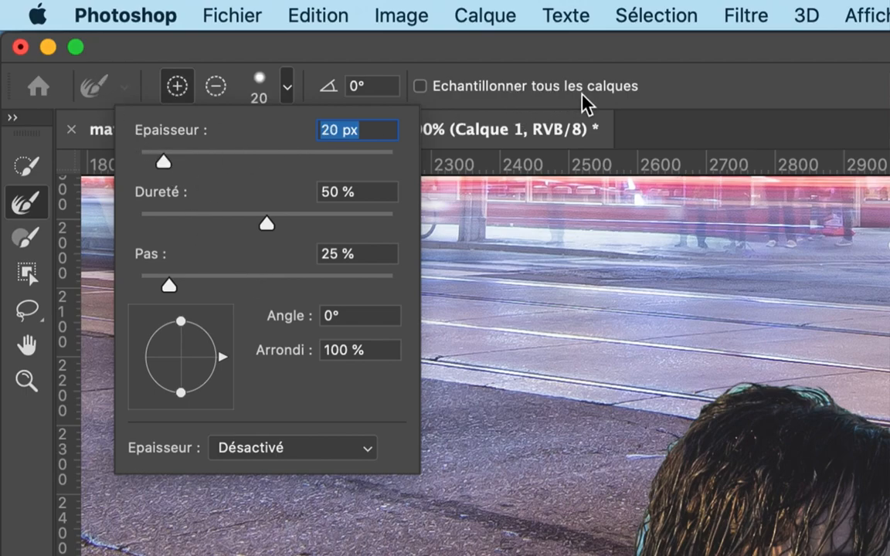
click(465, 60)
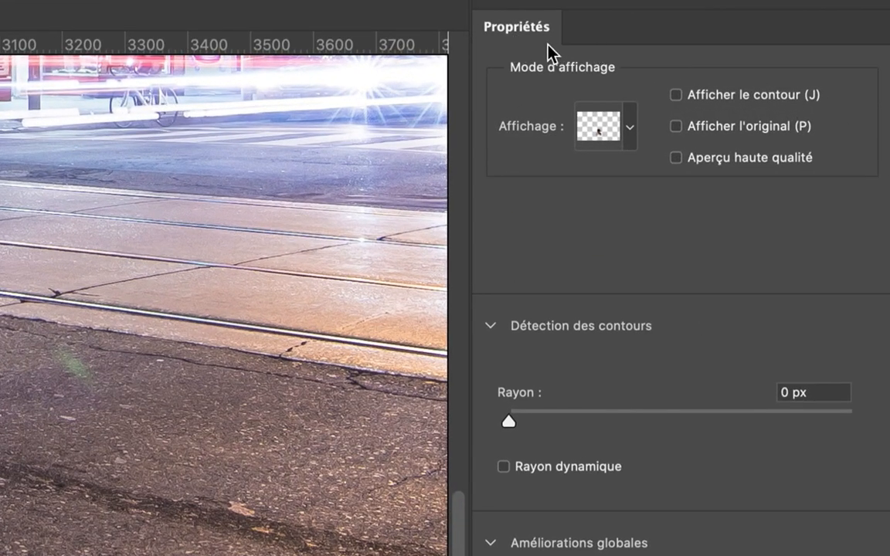
click(630, 127)
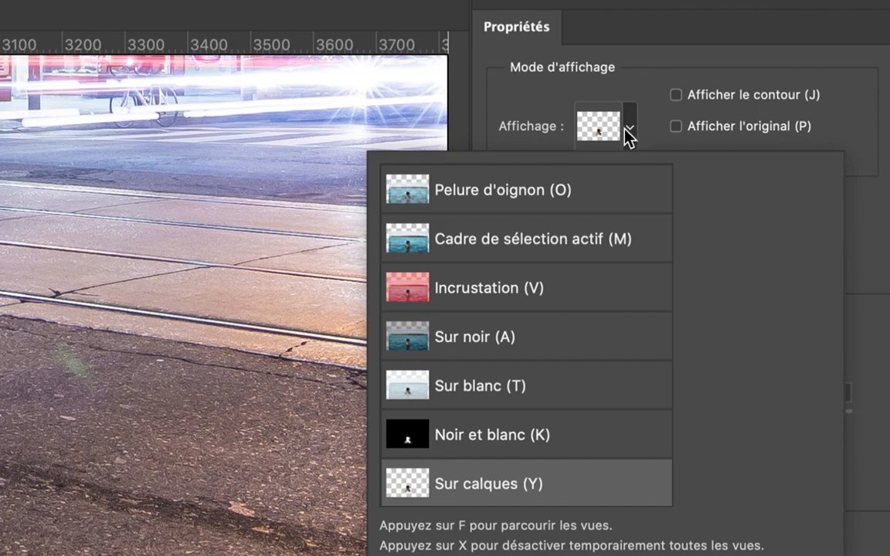
click(471, 193)
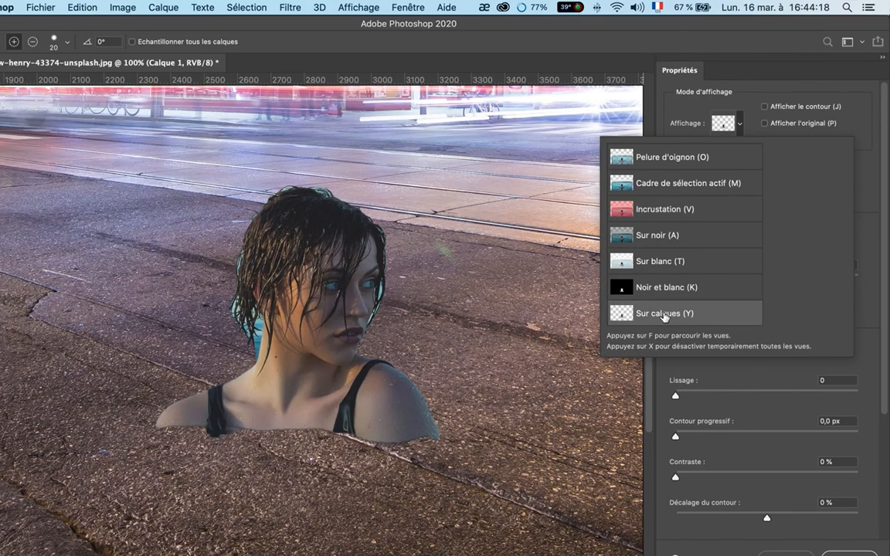
click(753, 89)
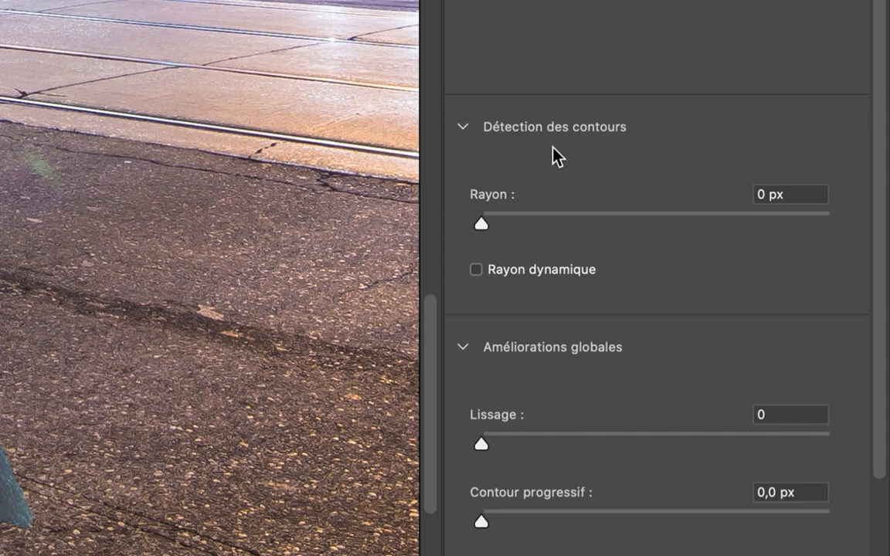
- Enable Rayon dynamique with a Rayon of 1 px for edge detection and set Lissage to 2
click(519, 278)
drag(480, 226, 500, 232)
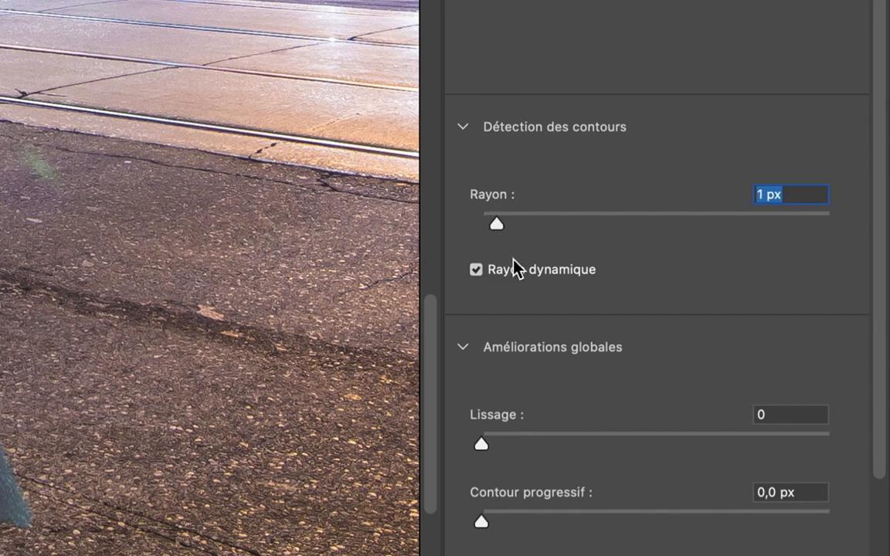
scroll(515, 266, down, 3)
scroll(516, 266, down, 2)
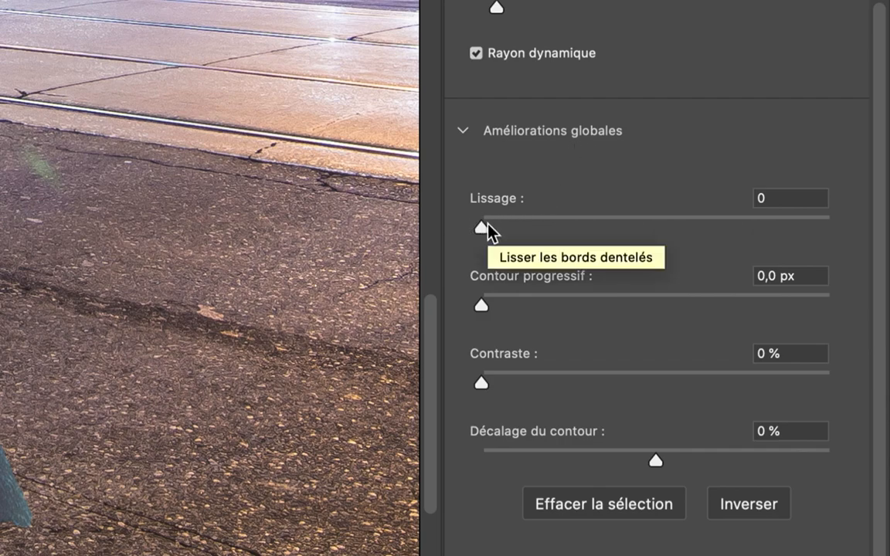
drag(483, 226, 489, 226)
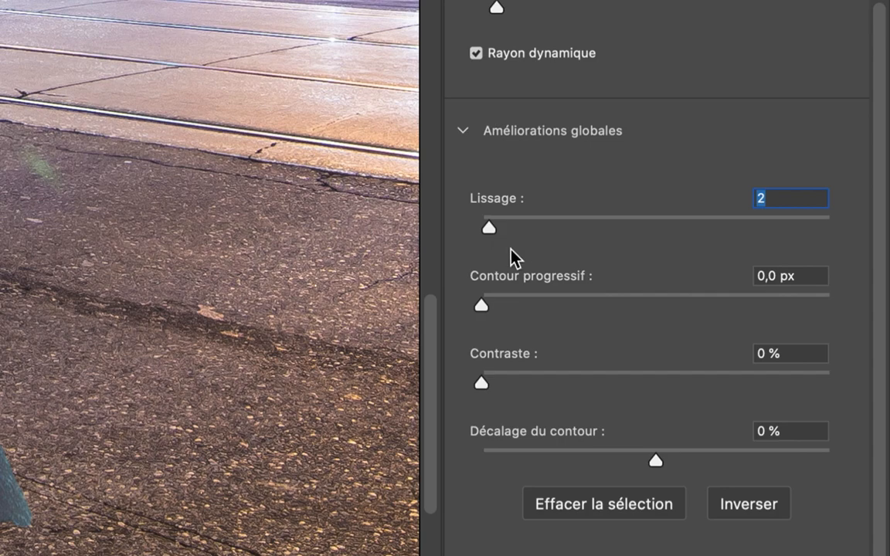
- Set Contraste to 30 % and the output to Nouveau calque avec masque de fusion
scroll(517, 254, down, 3)
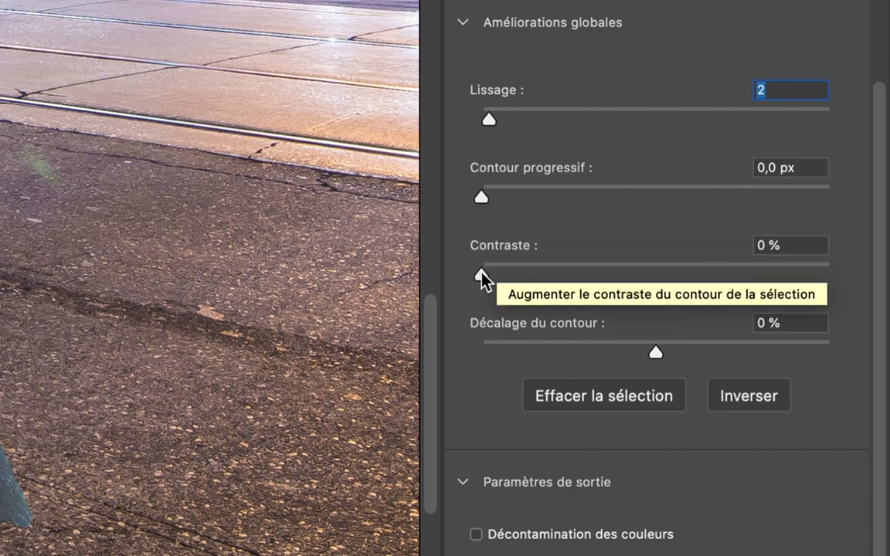
drag(482, 274, 588, 281)
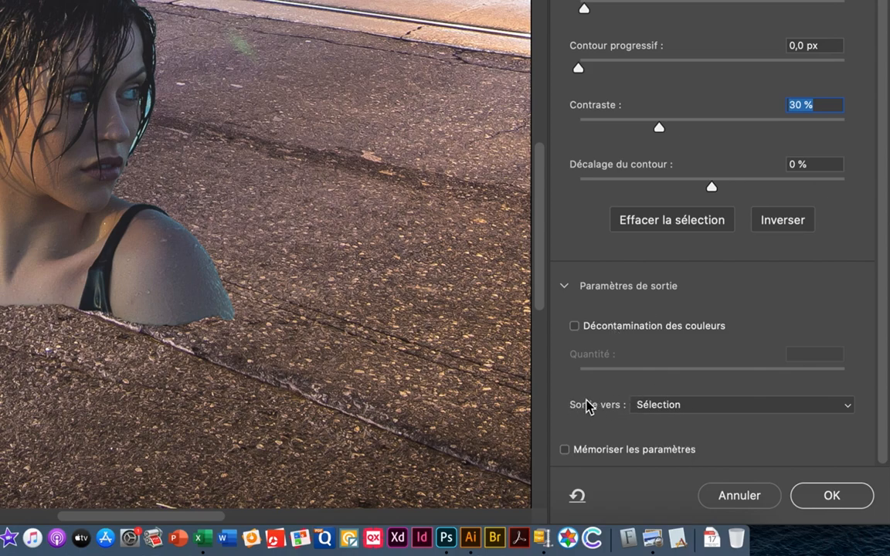
click(672, 406)
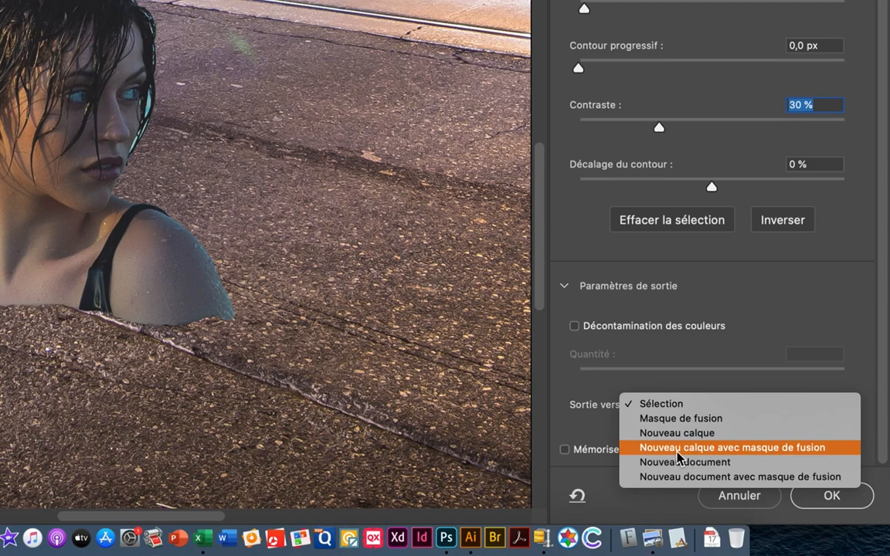
click(730, 449)
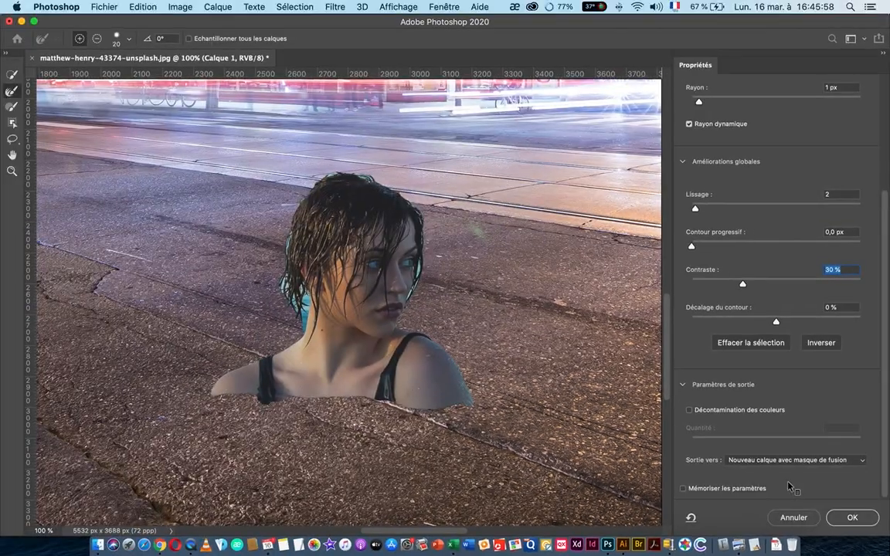
- Brush with the Refine Edge tool along the hair at the back of the head and neck to remove the sea background
scroll(270, 251, up, 5)
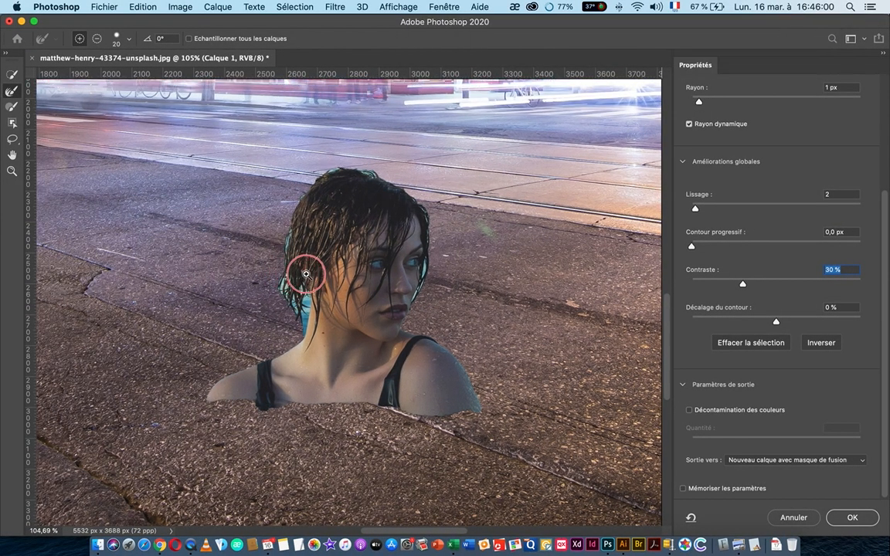
scroll(327, 274, up, 4)
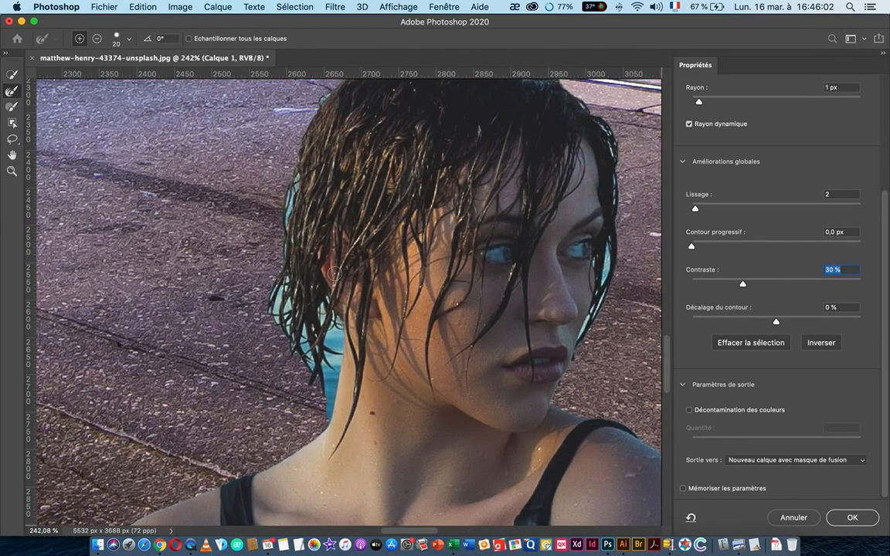
click(11, 171)
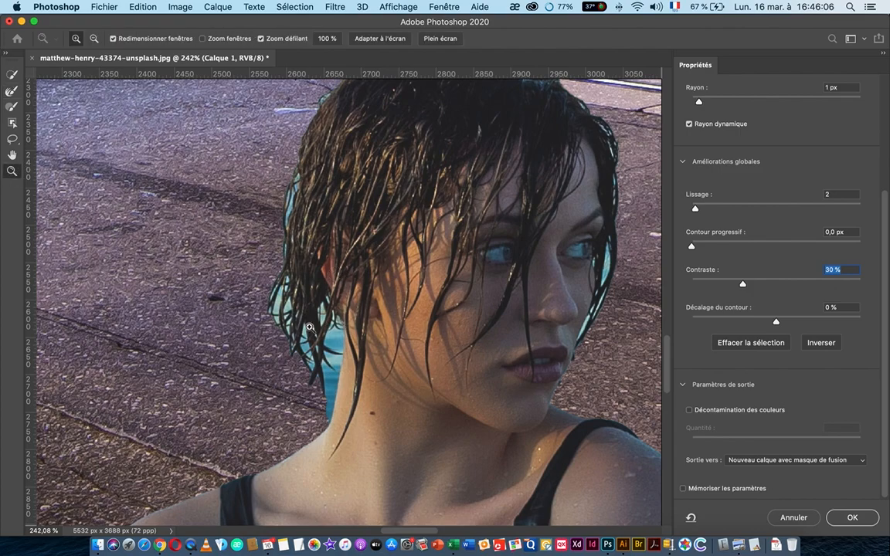
click(340, 329)
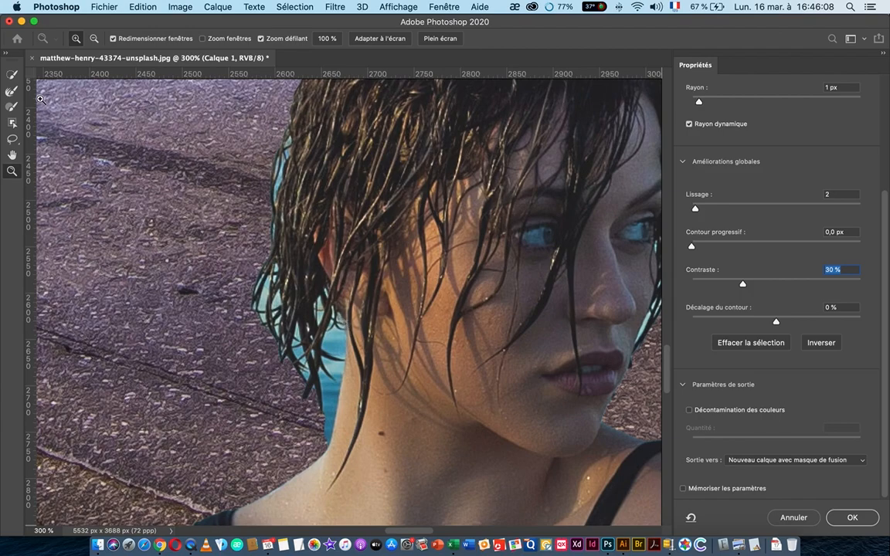
click(14, 92)
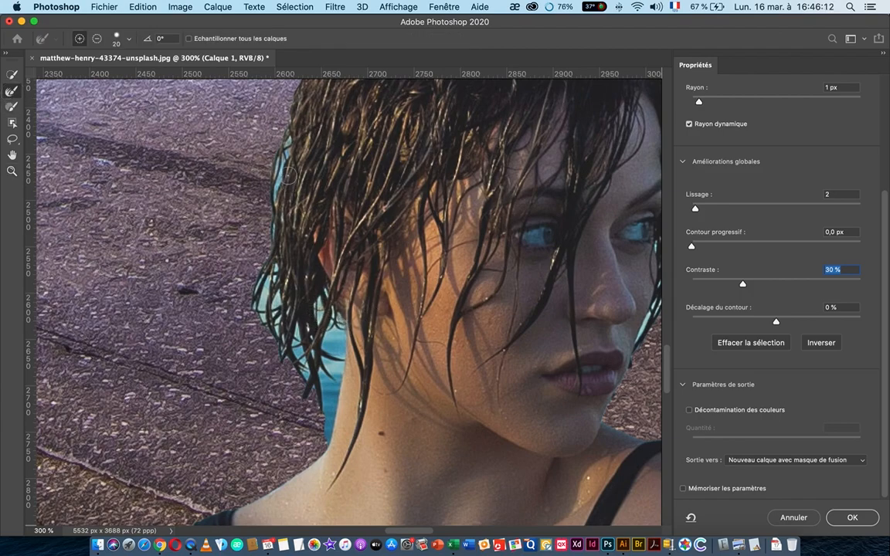
mouse_move(287, 129)
mouse_down()
mouse_move(259, 298)
mouse_move(258, 239)
mouse_move(264, 272)
mouse_move(250, 240)
mouse_move(255, 305)
mouse_move(296, 333)
mouse_move(282, 346)
mouse_move(297, 390)
mouse_move(328, 394)
mouse_move(302, 363)
mouse_move(302, 313)
mouse_move(338, 340)
mouse_move(297, 297)
mouse_move(287, 266)
mouse_move(326, 369)
mouse_move(263, 308)
mouse_move(296, 351)
mouse_move(287, 346)
mouse_up()
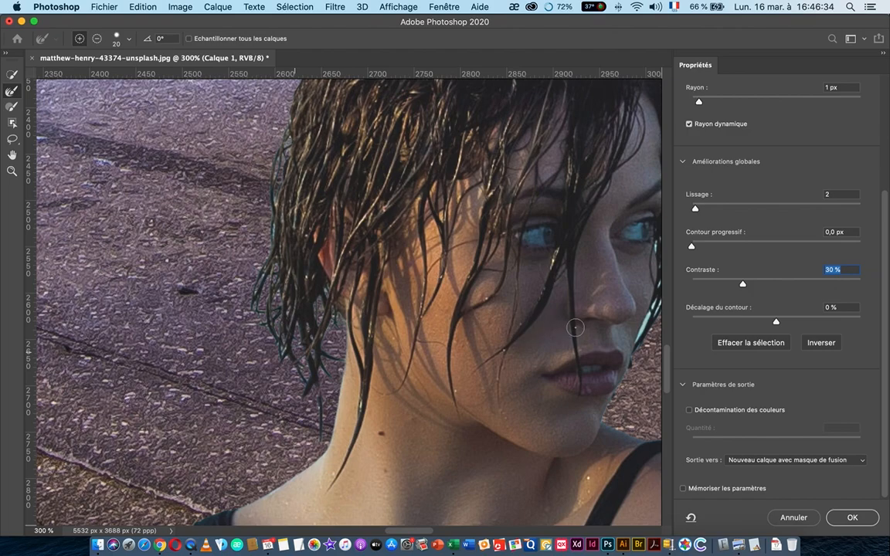
- Refine the hair edges beside the face and over the crown with the Refine Edge brush, then check the shoulders and hair
drag(581, 324, 341, 347)
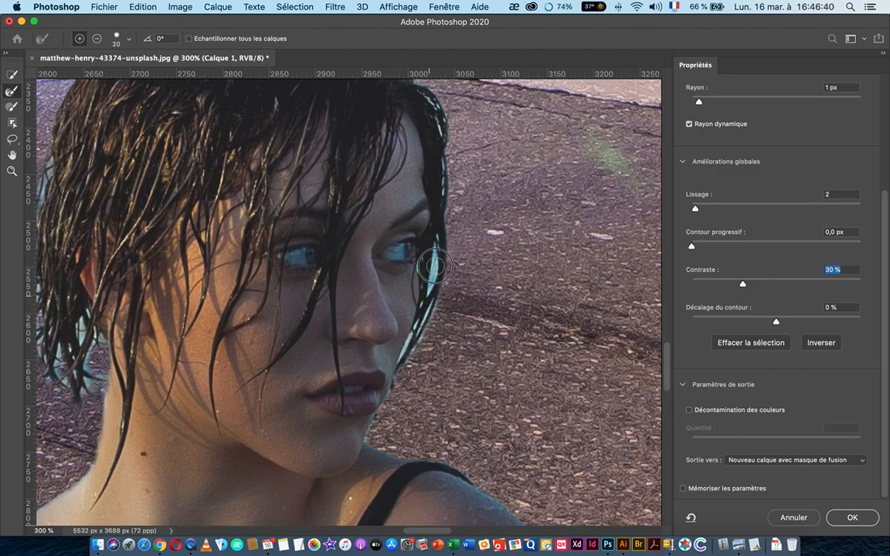
mouse_move(437, 244)
mouse_down()
mouse_move(444, 121)
mouse_move(426, 93)
mouse_up()
drag(449, 130, 531, 314)
mouse_move(502, 266)
mouse_down()
mouse_move(417, 203)
mouse_move(332, 159)
mouse_move(305, 155)
mouse_move(363, 187)
mouse_move(236, 152)
mouse_move(218, 163)
mouse_move(207, 198)
mouse_move(168, 212)
mouse_move(147, 247)
mouse_move(133, 289)
mouse_move(132, 346)
mouse_move(113, 343)
mouse_move(105, 393)
mouse_move(126, 347)
mouse_move(116, 313)
mouse_move(131, 286)
mouse_up()
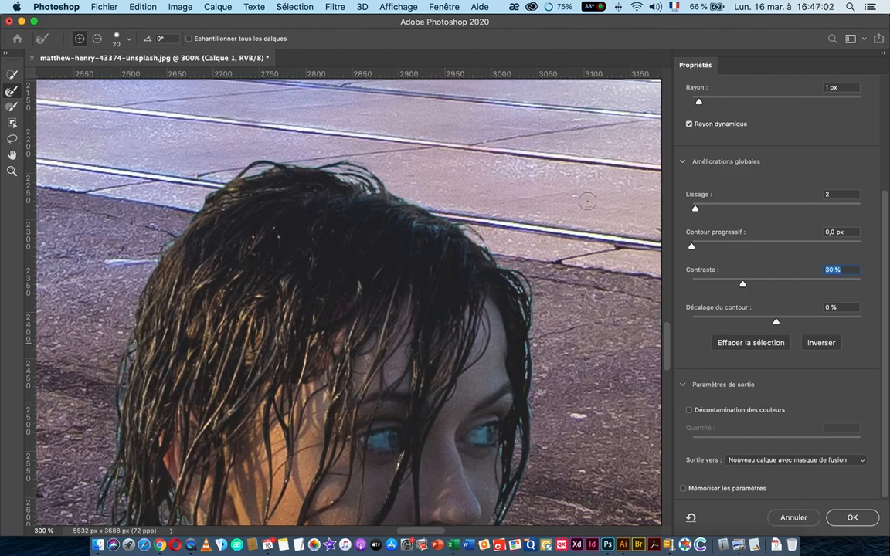
scroll(542, 380, down, 10)
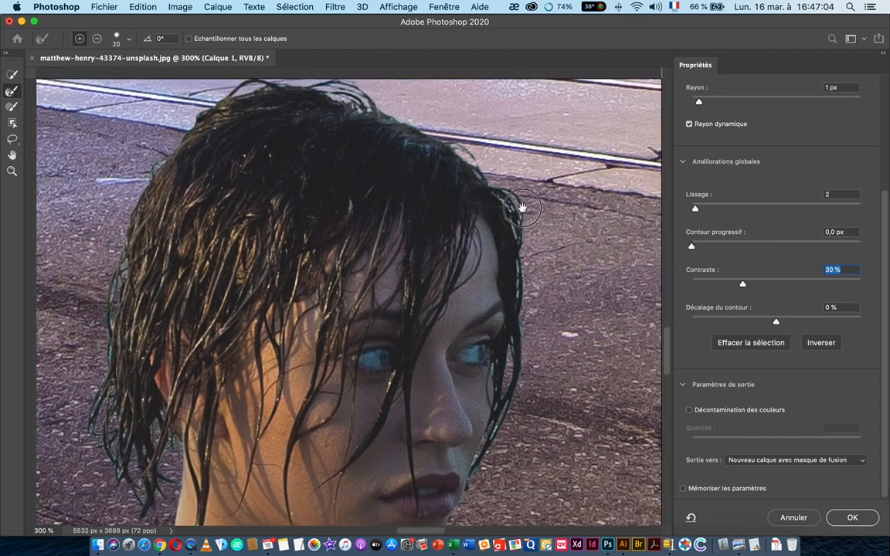
scroll(518, 231, down, 8)
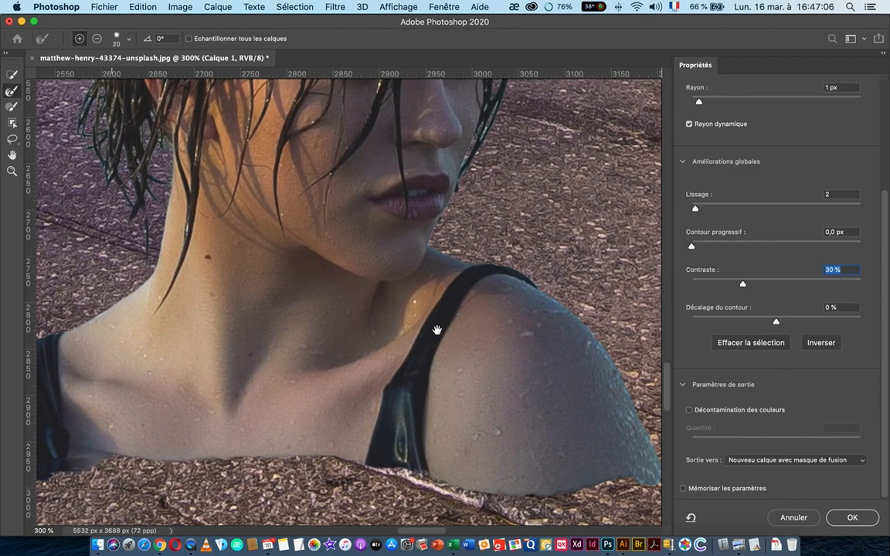
scroll(433, 299, up, 8)
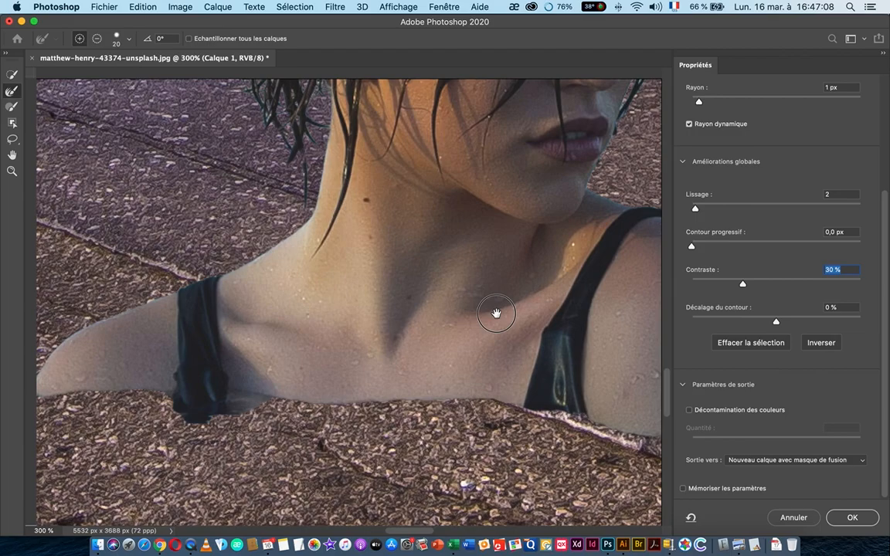
scroll(424, 348, up, 10)
scroll(424, 349, right, 8)
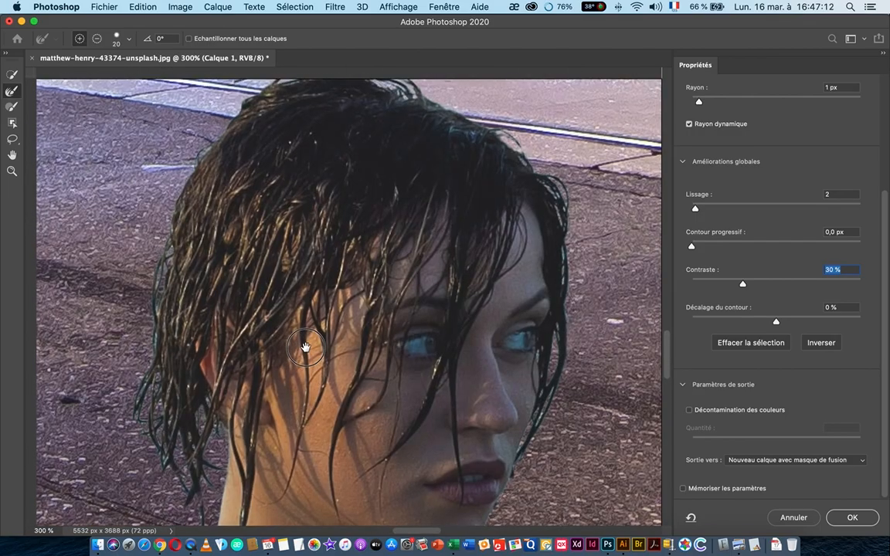
- Output the refined hair selection as a new layer with a layer mask and return to the road composite
drag(305, 348, 337, 286)
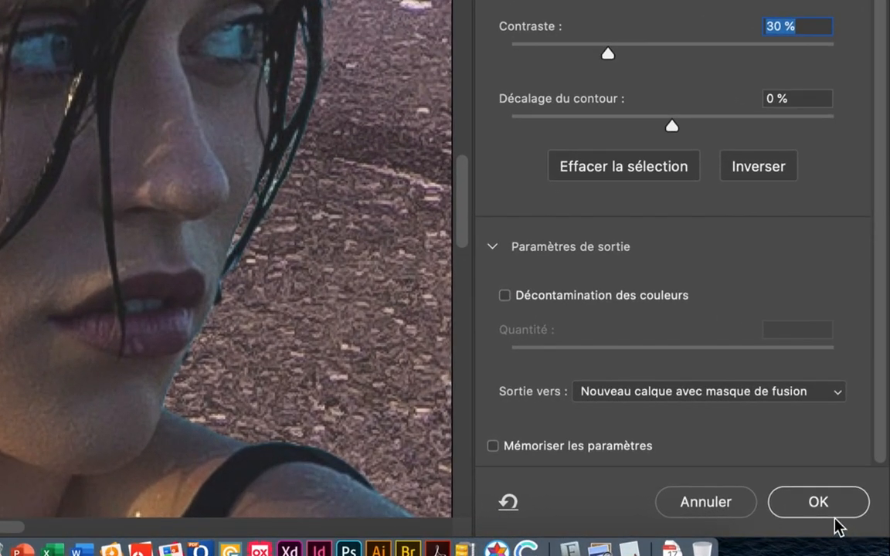
click(812, 500)
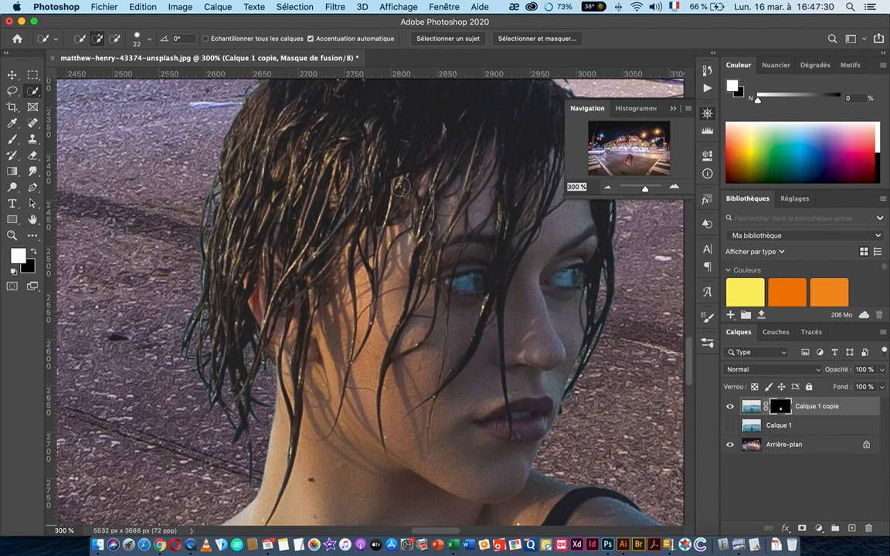
click(606, 188)
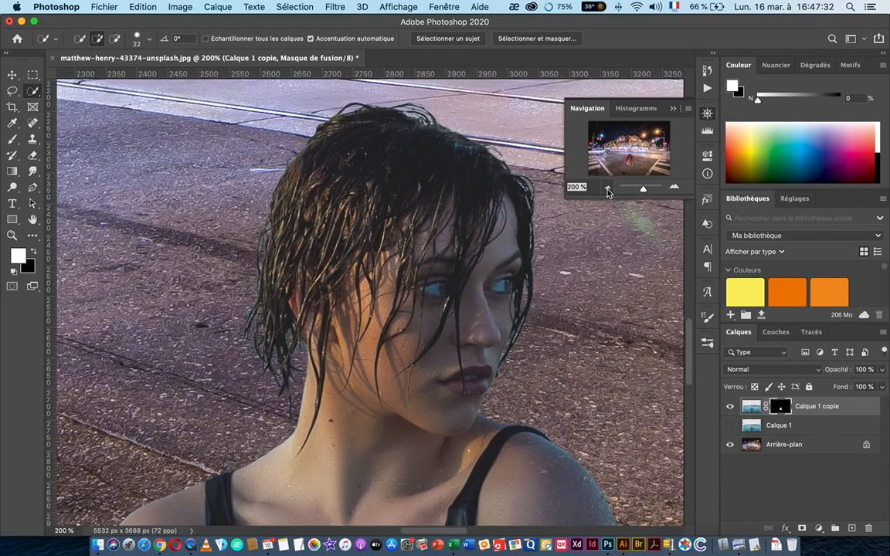
click(606, 188)
click(606, 187)
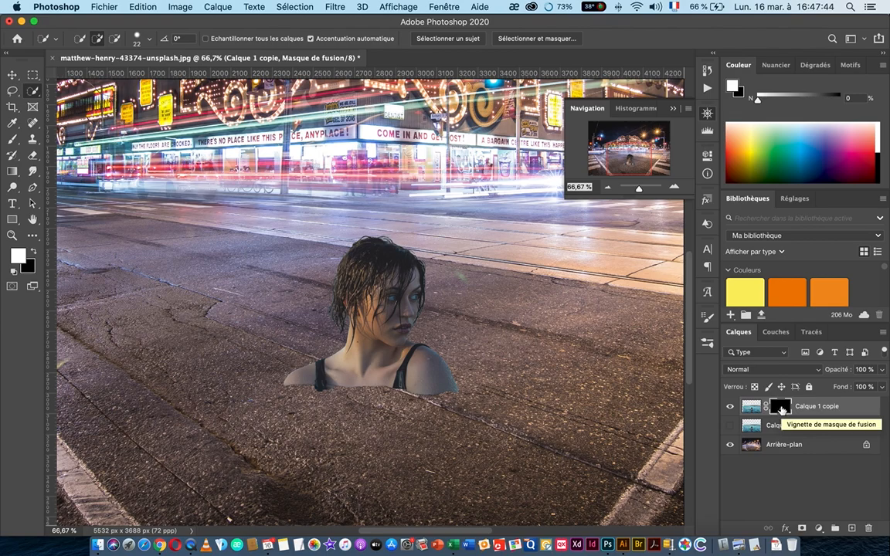
- Disable and re-enable the layer mask of Calque 1 copie to compare the cut-out with the full sea photo
shift+click(781, 409)
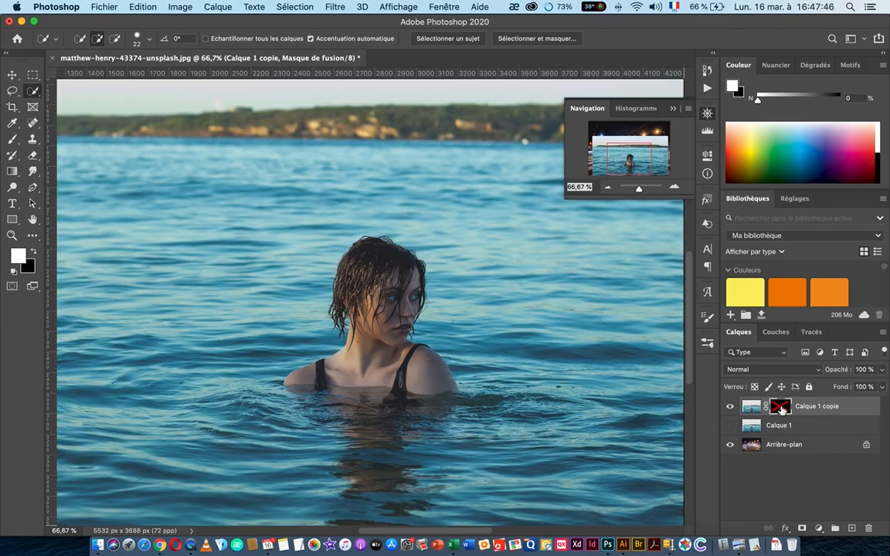
shift+click(781, 409)
shift+click(781, 409)
shift+click(781, 410)
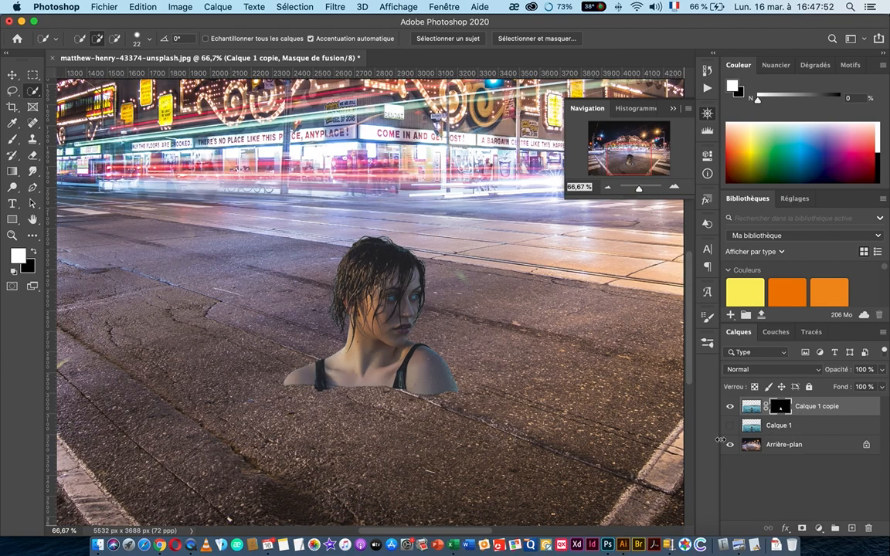
- Show Calque 1 and convert it to black and white with the Par défaut preset, after trying Blanc maximal
click(778, 426)
click(729, 425)
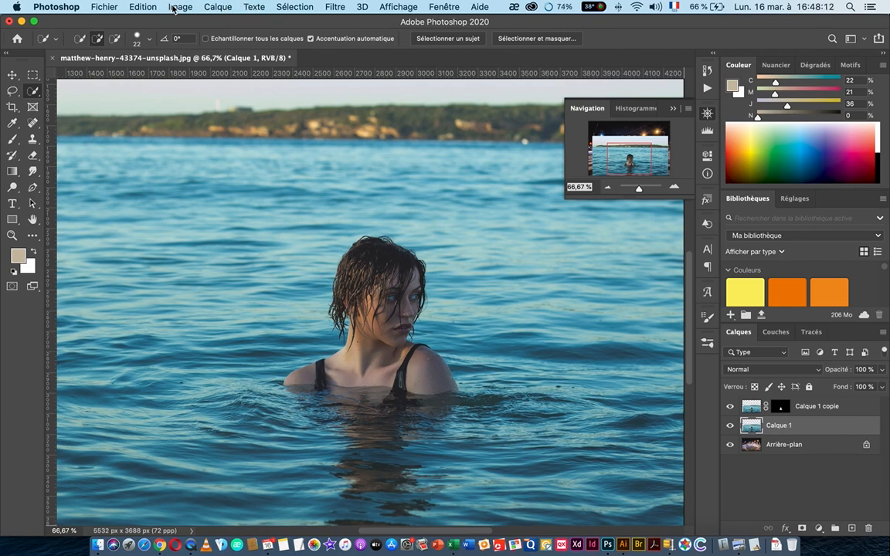
click(178, 7)
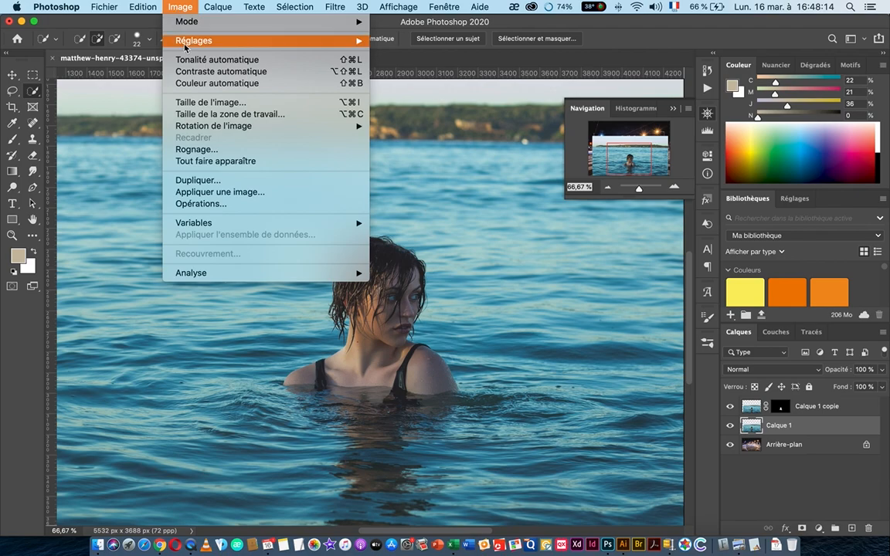
mouse_move(185, 48)
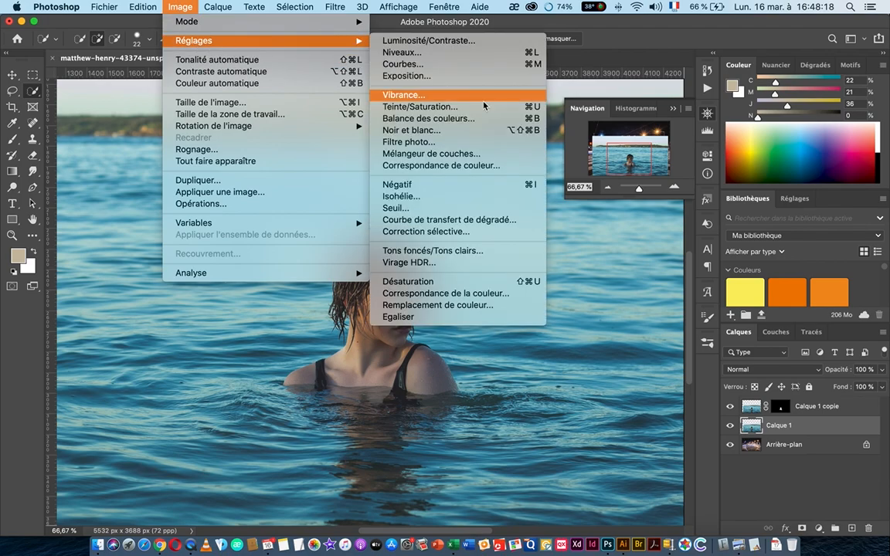
click(412, 130)
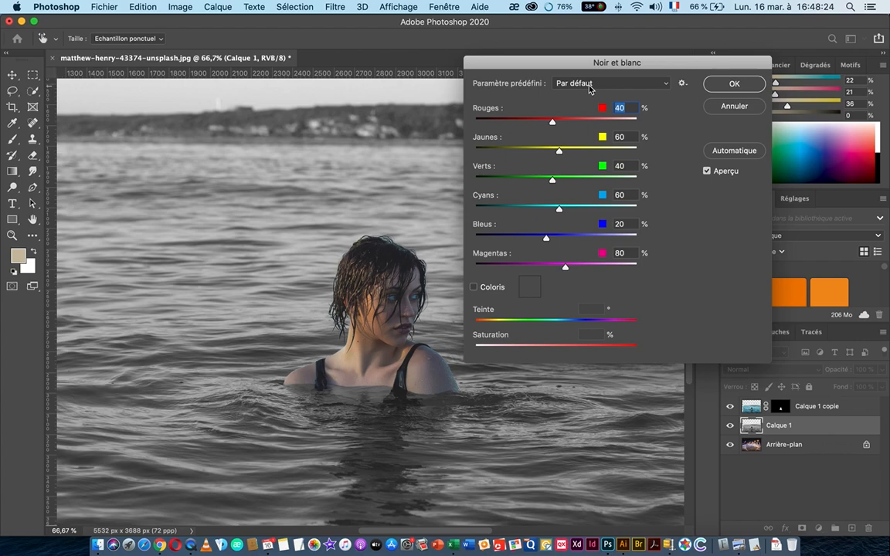
click(590, 87)
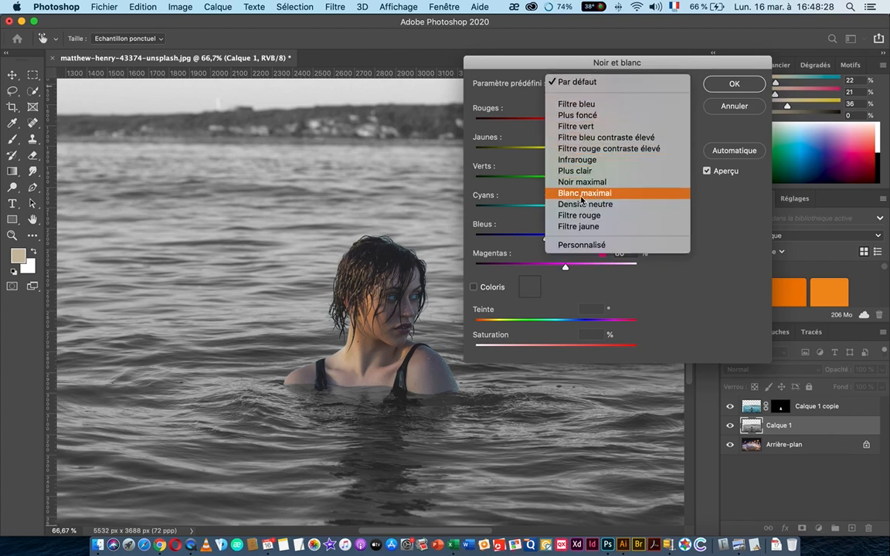
click(581, 194)
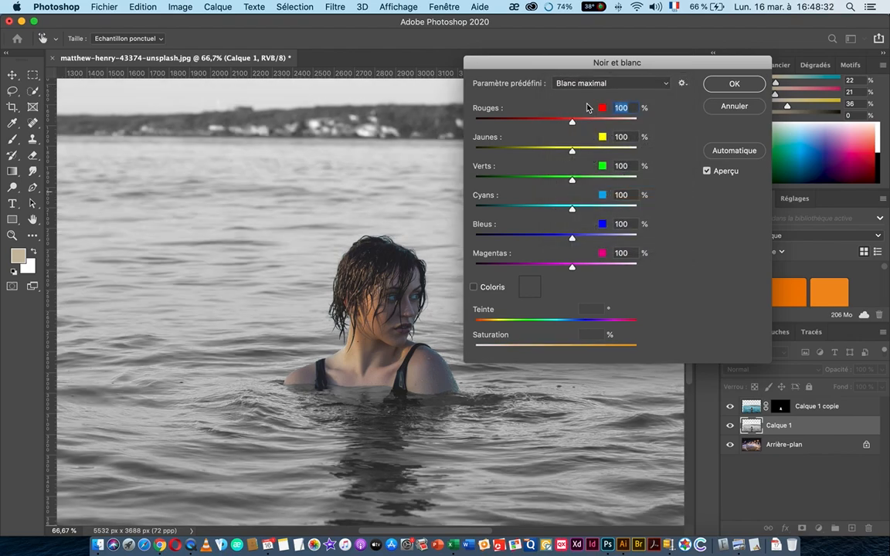
click(588, 82)
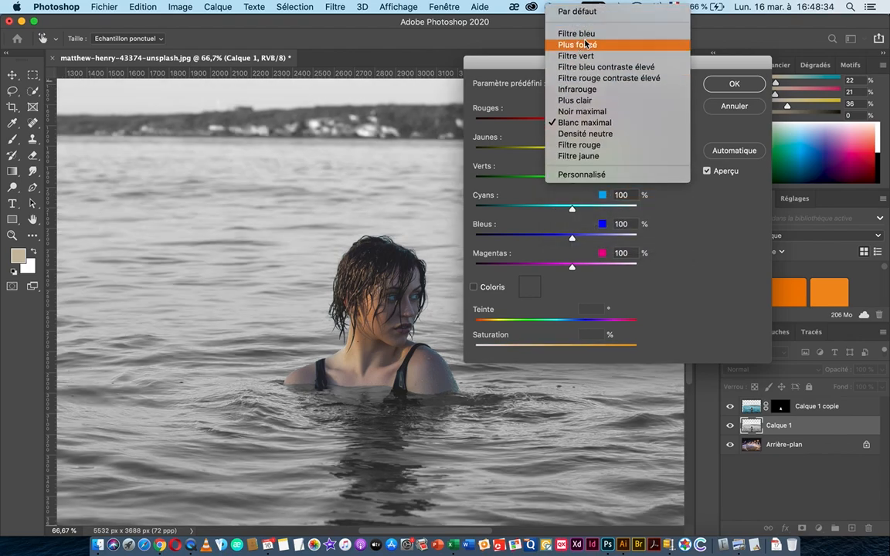
click(576, 13)
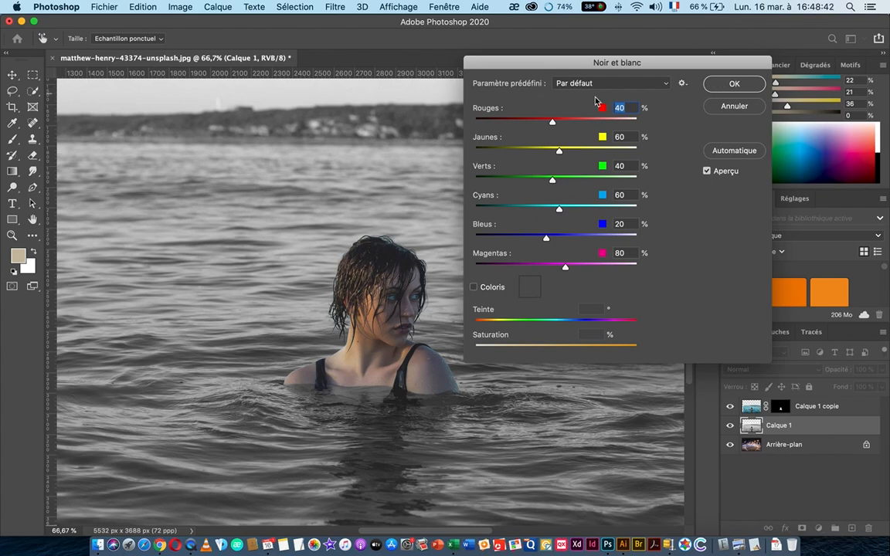
click(734, 84)
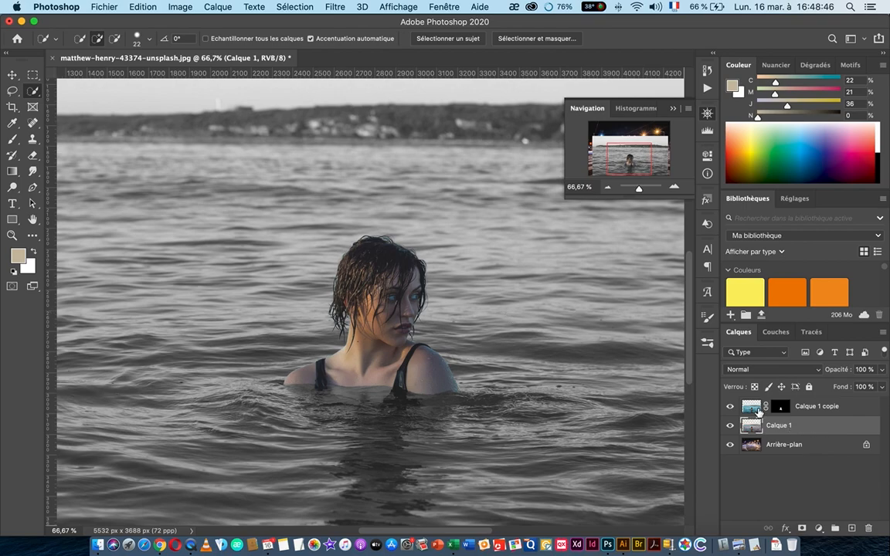
- Set the blending mode of the black and white sea layer to Lumière vive
click(760, 372)
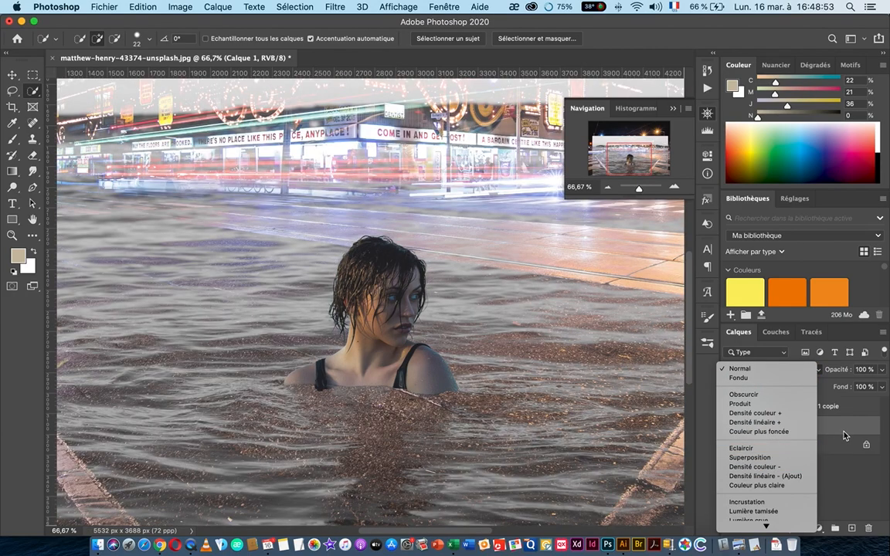
click(844, 434)
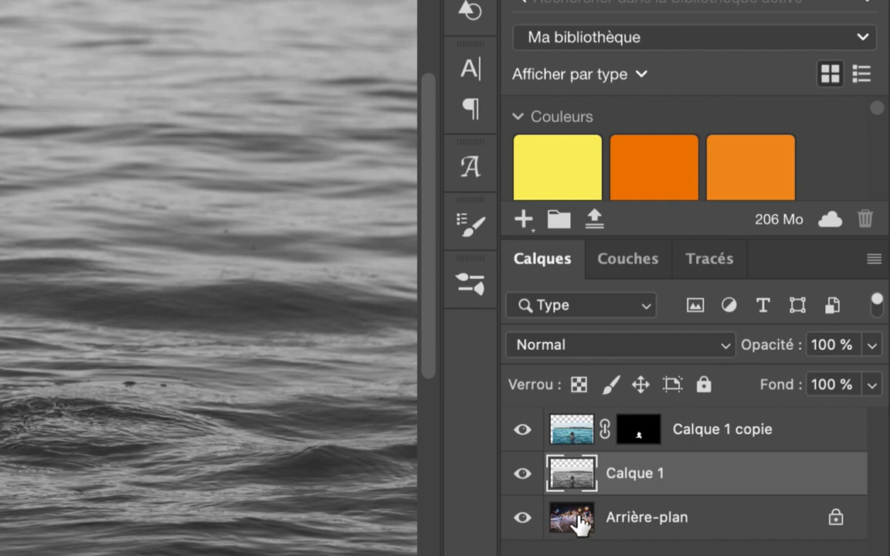
click(582, 347)
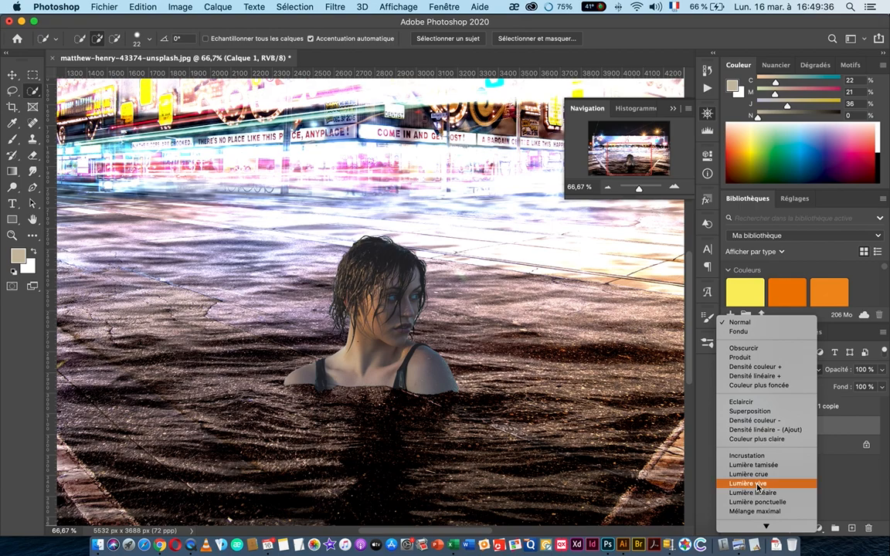
click(758, 484)
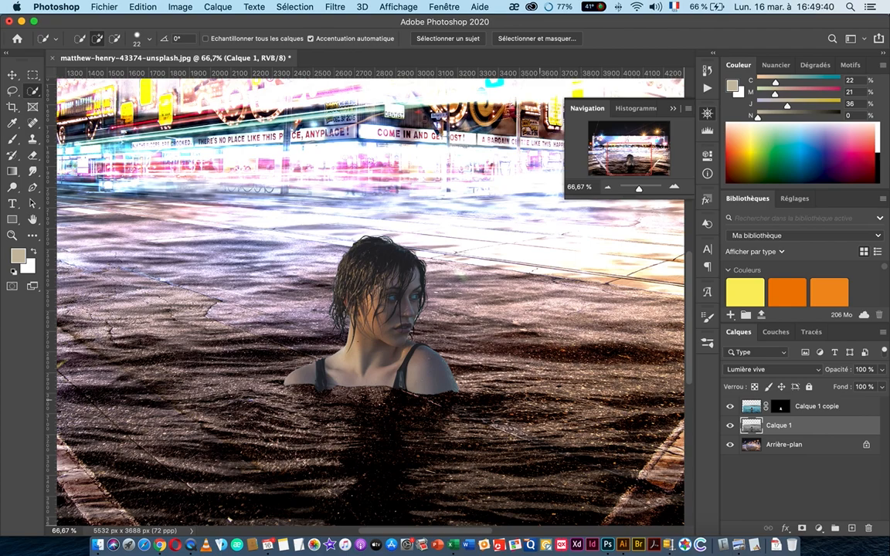
- Add a layer mask to Calque 1 and activate the Pinceau tool
click(607, 190)
click(607, 190)
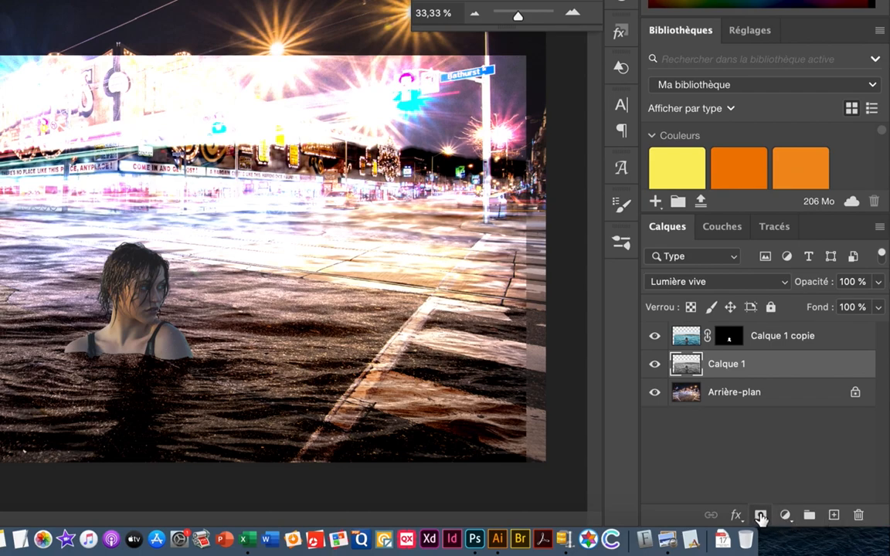
click(761, 518)
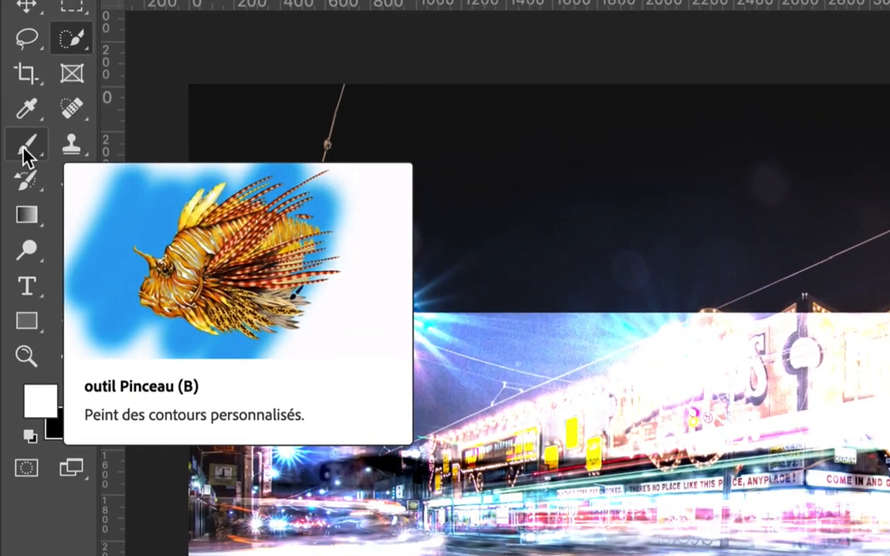
click(26, 153)
right_click(25, 152)
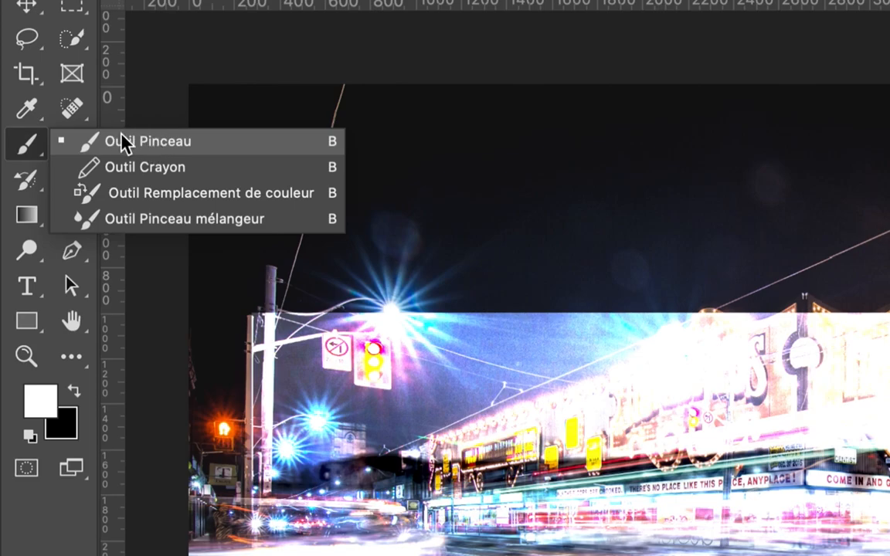
click(135, 149)
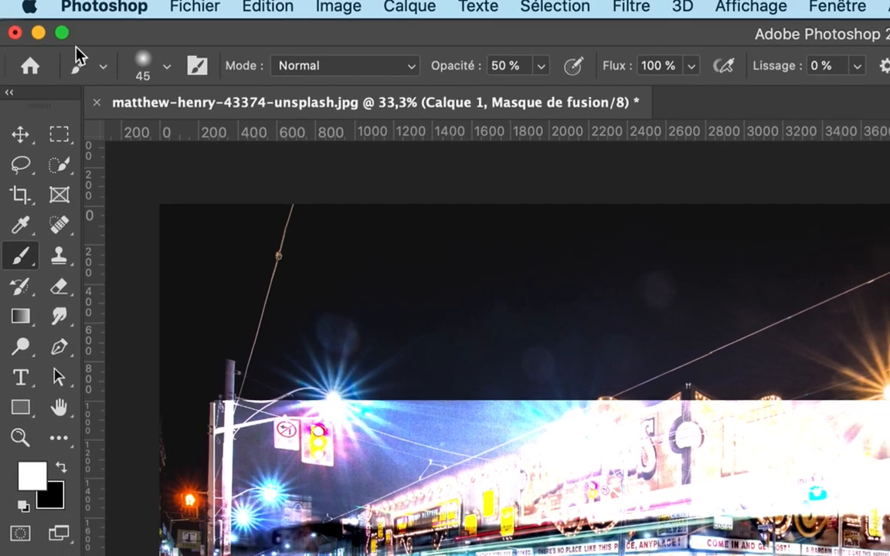
- Set the soft round brush's size to 700 px and its opacity to 100 %
click(166, 72)
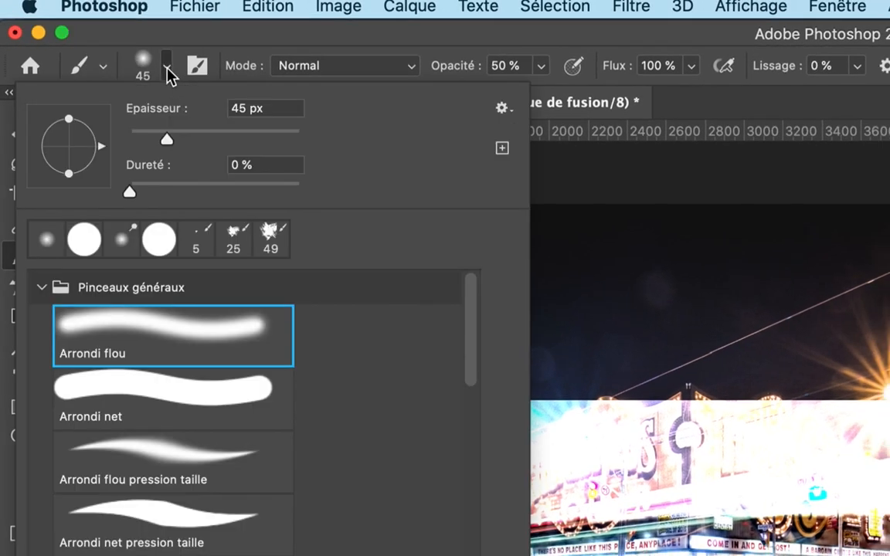
click(167, 72)
click(166, 72)
drag(164, 139, 241, 141)
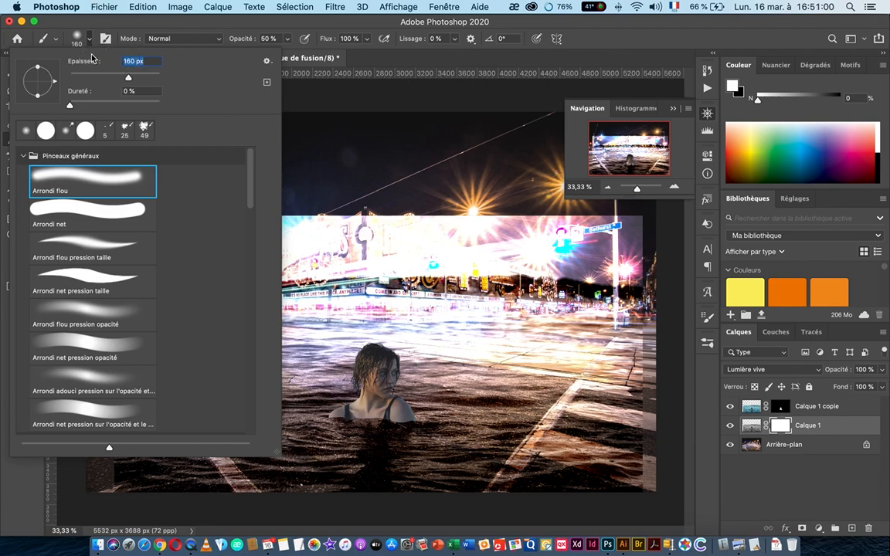
text(500)
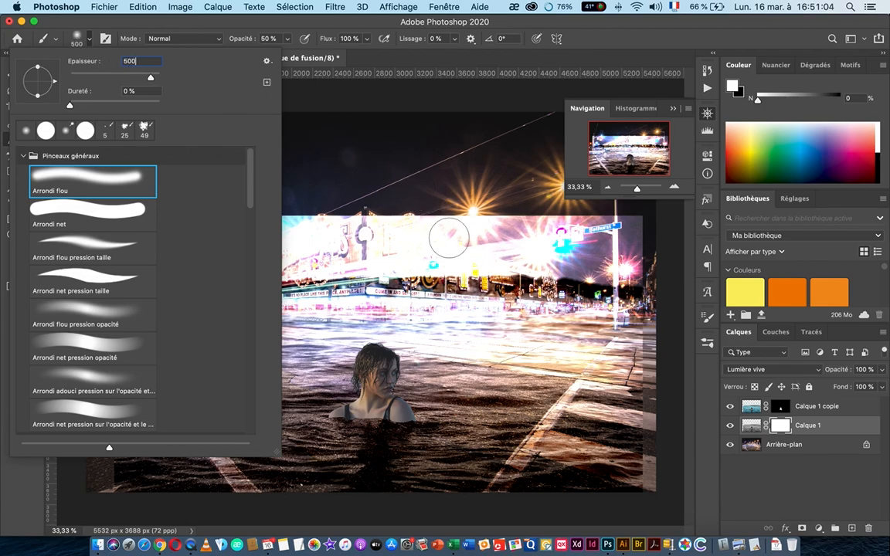
double_click(143, 62)
text(700)
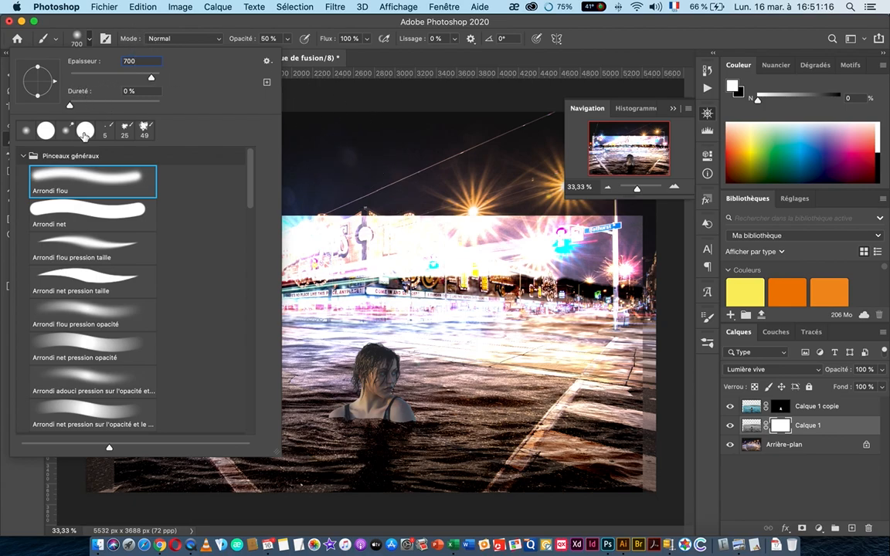
click(224, 24)
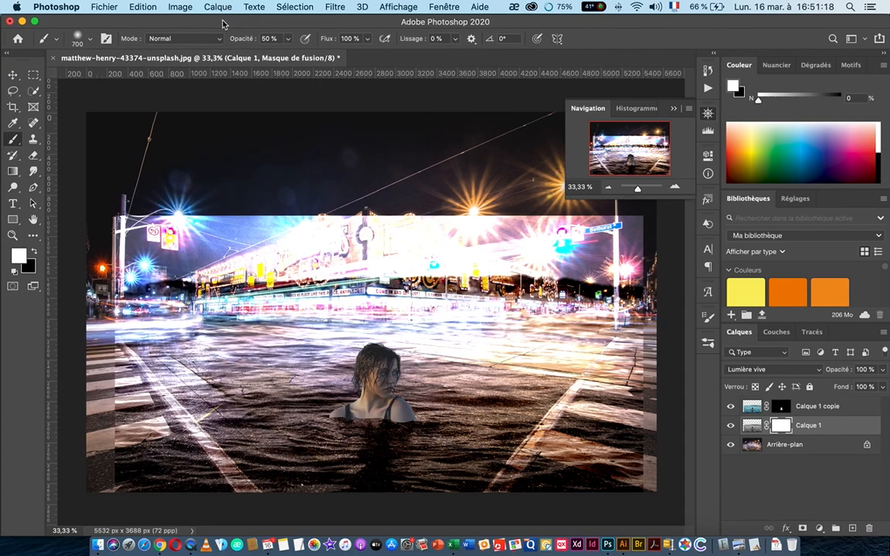
drag(233, 37, 325, 38)
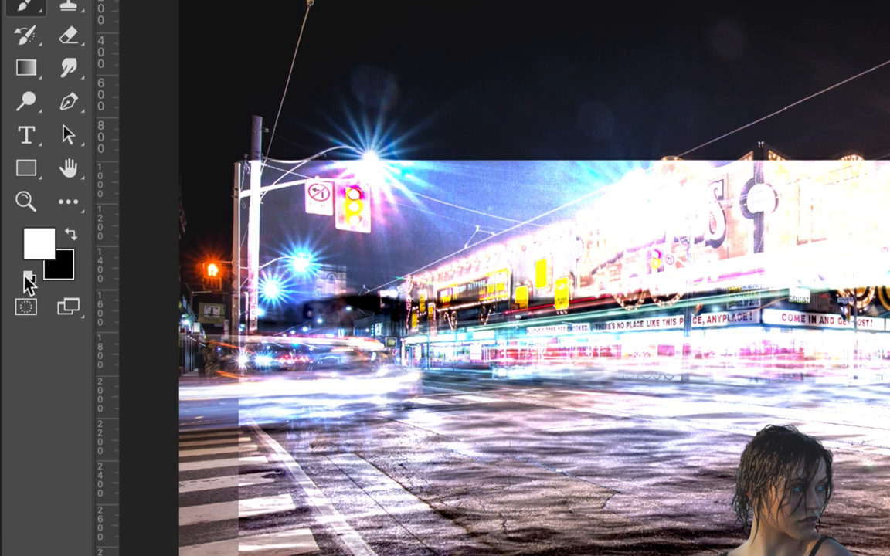
- Paint black on Calque 1's mask over the buildings, far road and side edges, keeping the waves around the swimmer
click(73, 237)
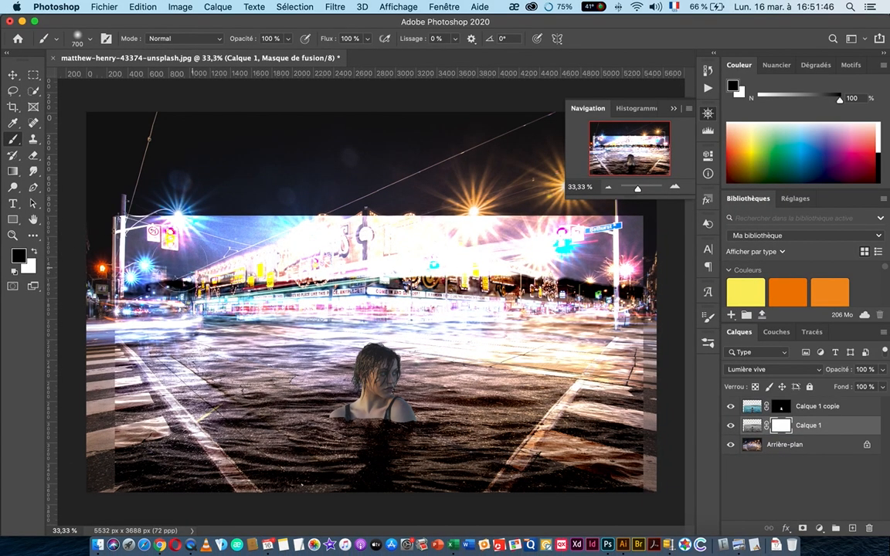
mouse_move(126, 219)
mouse_down()
mouse_move(275, 217)
mouse_move(218, 224)
mouse_move(107, 274)
mouse_move(184, 259)
mouse_move(111, 327)
mouse_move(276, 315)
mouse_move(178, 315)
mouse_move(279, 291)
mouse_move(315, 270)
mouse_move(298, 250)
mouse_move(317, 227)
mouse_move(434, 225)
mouse_move(405, 242)
mouse_move(390, 268)
mouse_move(431, 288)
mouse_move(407, 307)
mouse_move(433, 308)
mouse_move(336, 313)
mouse_move(363, 318)
mouse_move(238, 301)
mouse_move(485, 325)
mouse_move(442, 323)
mouse_move(615, 352)
mouse_move(596, 329)
mouse_move(597, 272)
mouse_move(639, 255)
mouse_move(627, 250)
mouse_move(638, 225)
mouse_move(515, 212)
mouse_move(429, 222)
mouse_move(549, 233)
mouse_move(423, 259)
mouse_move(583, 273)
mouse_move(385, 264)
mouse_move(369, 273)
mouse_move(416, 281)
mouse_move(297, 286)
mouse_up()
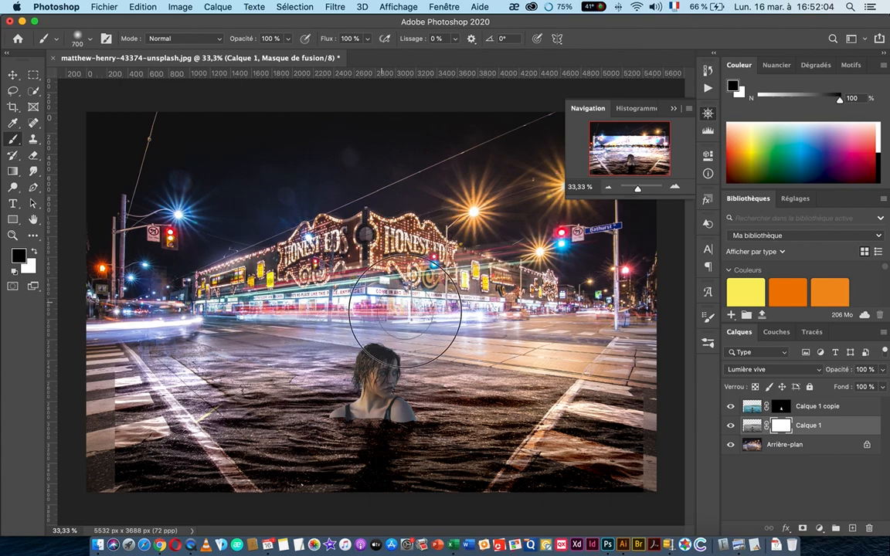
mouse_move(583, 350)
mouse_down()
mouse_move(541, 321)
mouse_move(577, 353)
mouse_up()
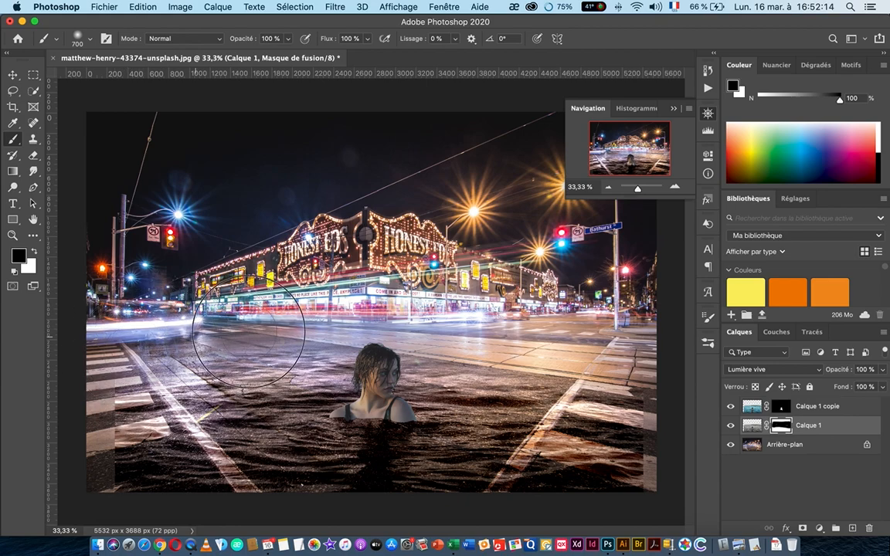
mouse_move(139, 421)
mouse_down()
mouse_move(116, 401)
mouse_move(115, 424)
mouse_move(143, 440)
mouse_move(175, 521)
mouse_up()
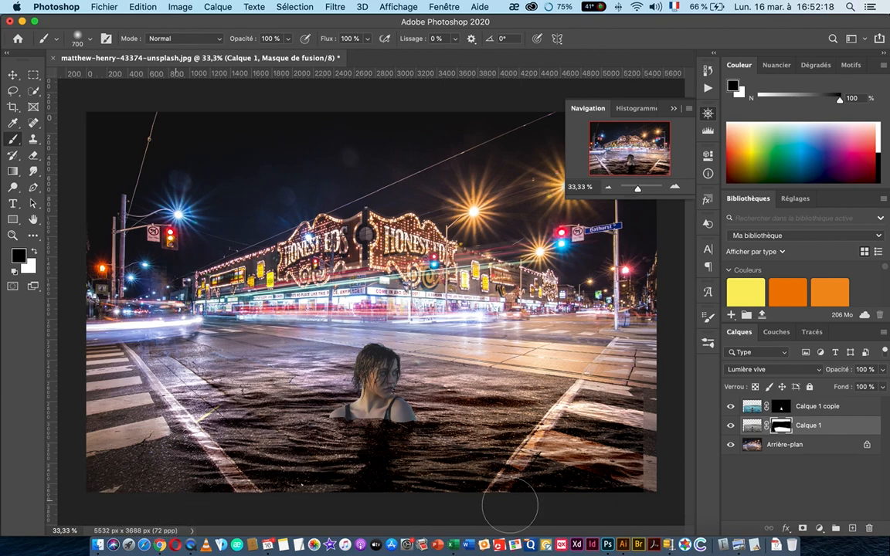
mouse_move(616, 504)
mouse_down()
mouse_move(651, 487)
mouse_move(657, 442)
mouse_move(638, 415)
mouse_move(658, 399)
mouse_move(648, 364)
mouse_move(634, 369)
mouse_move(661, 386)
mouse_up()
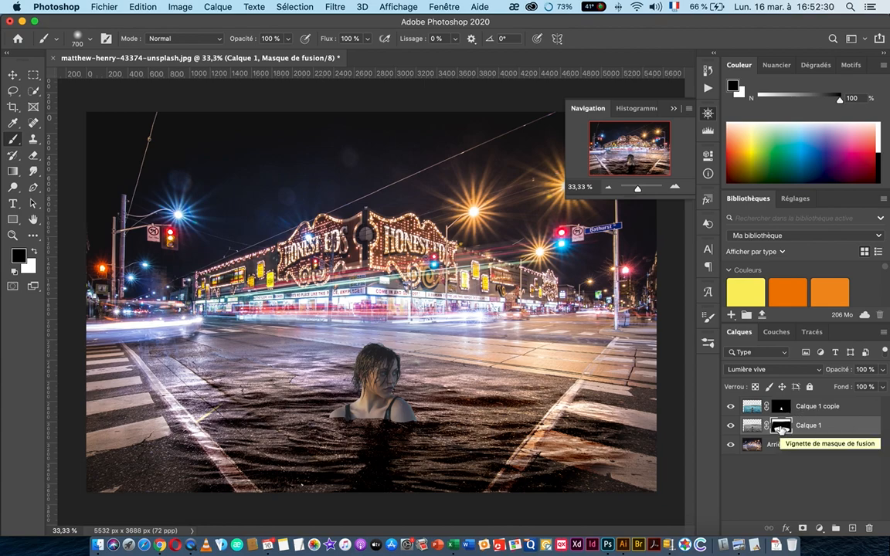
- Display Calque 1's mask on its own, paint black over its leftover grey patches and return to the composite view
alt+click(781, 429)
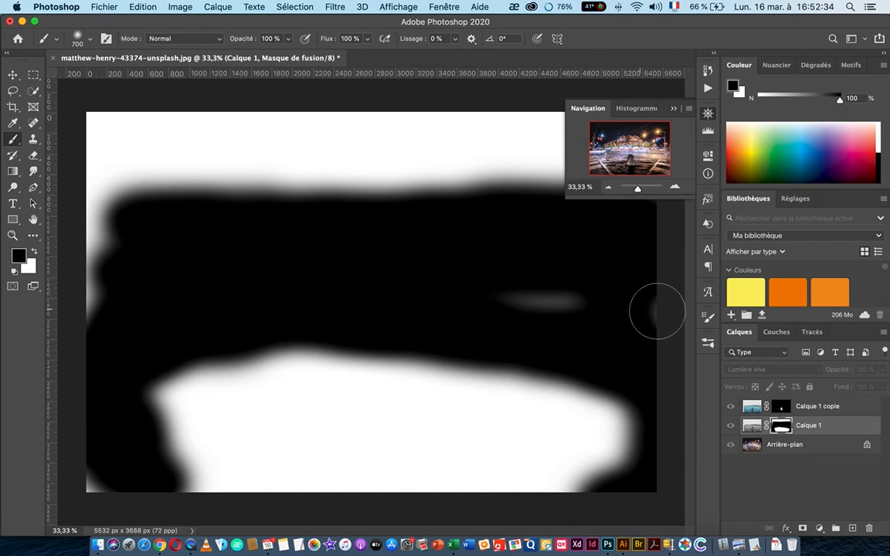
mouse_move(653, 311)
mouse_down()
mouse_move(532, 288)
mouse_move(536, 282)
mouse_up()
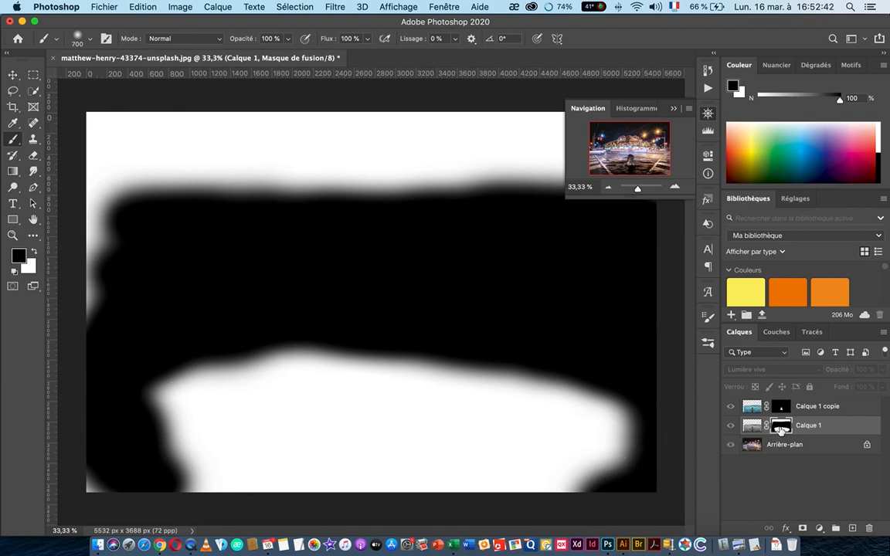
alt+click(780, 429)
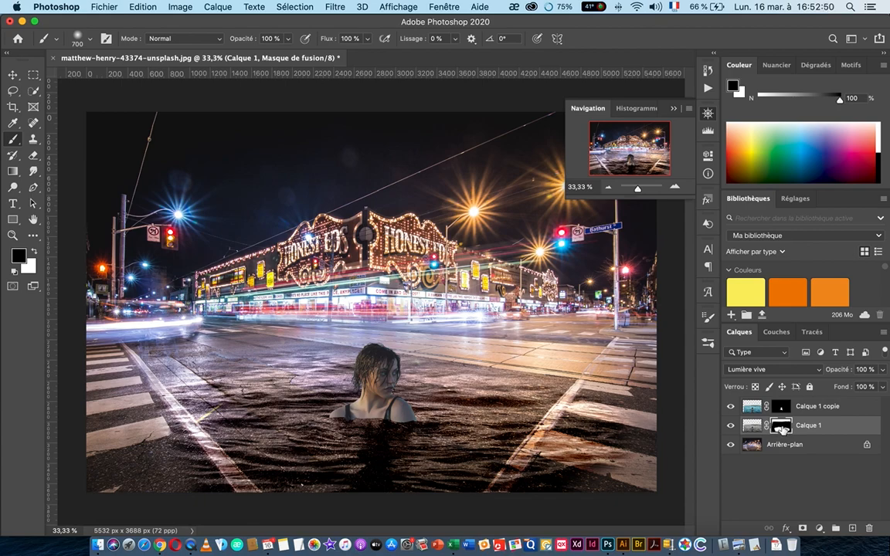
alt+click(781, 429)
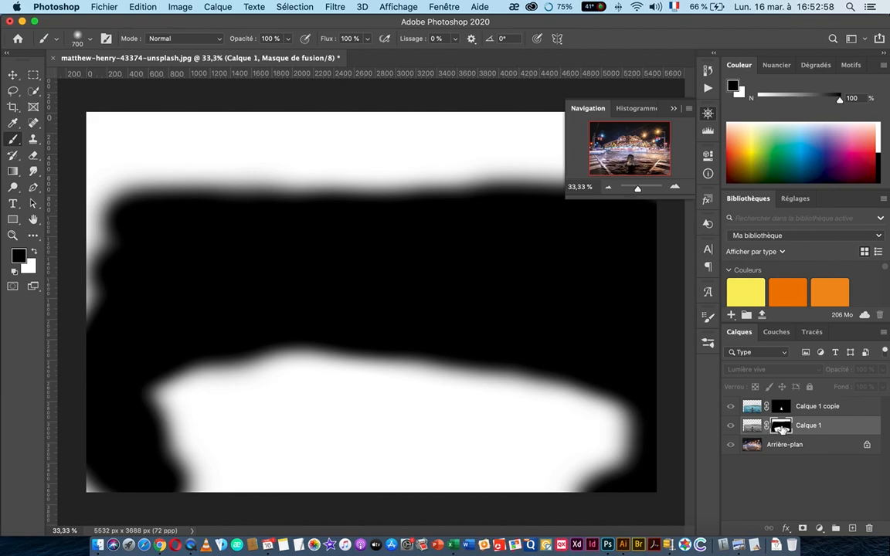
alt+click(782, 429)
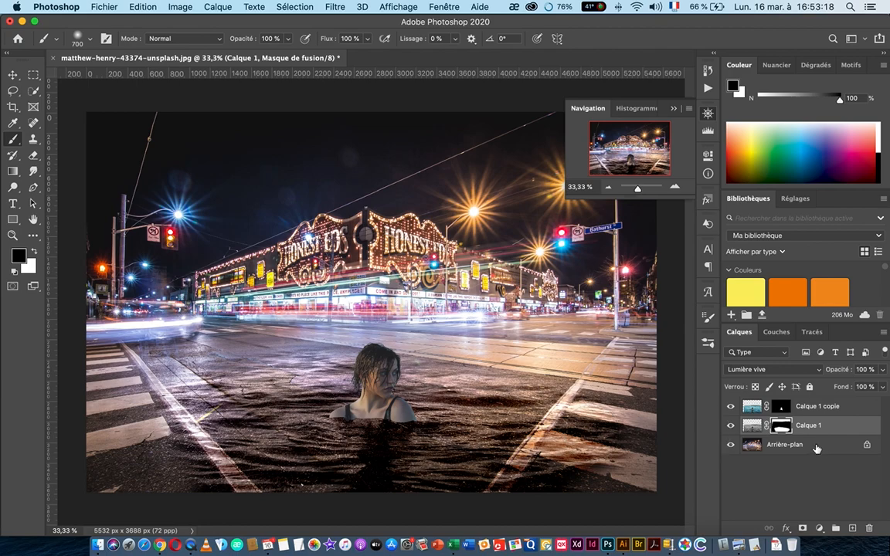
- Select Calque 1 copie and toggle its visibility to compare the scene with and without the cut-out swimmer
click(826, 407)
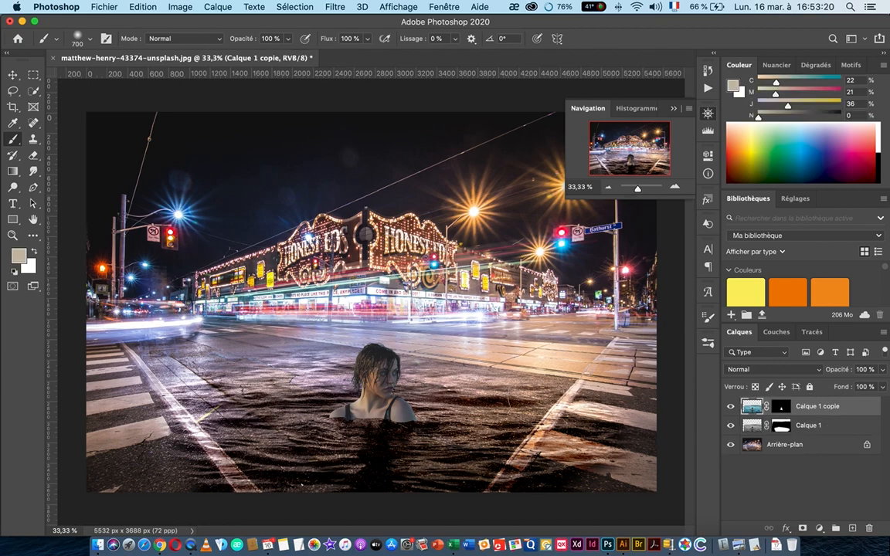
click(731, 407)
click(730, 407)
click(731, 407)
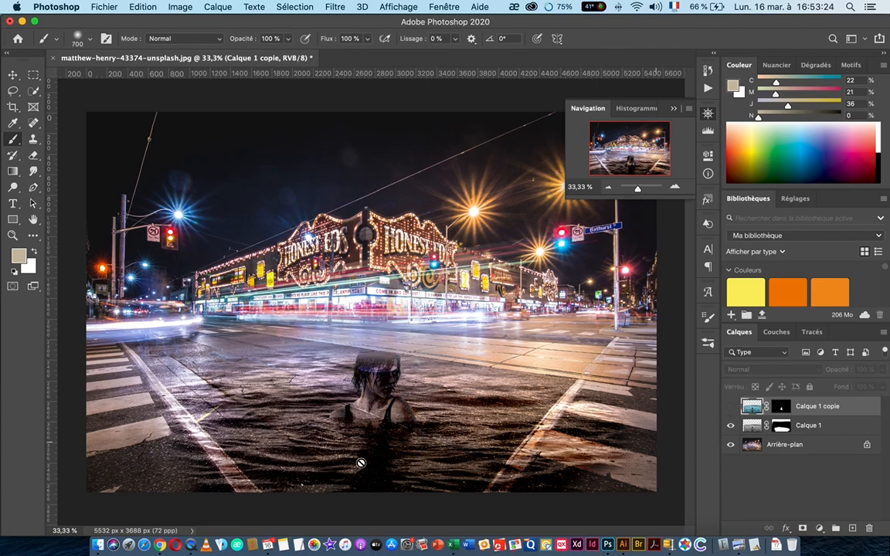
click(730, 407)
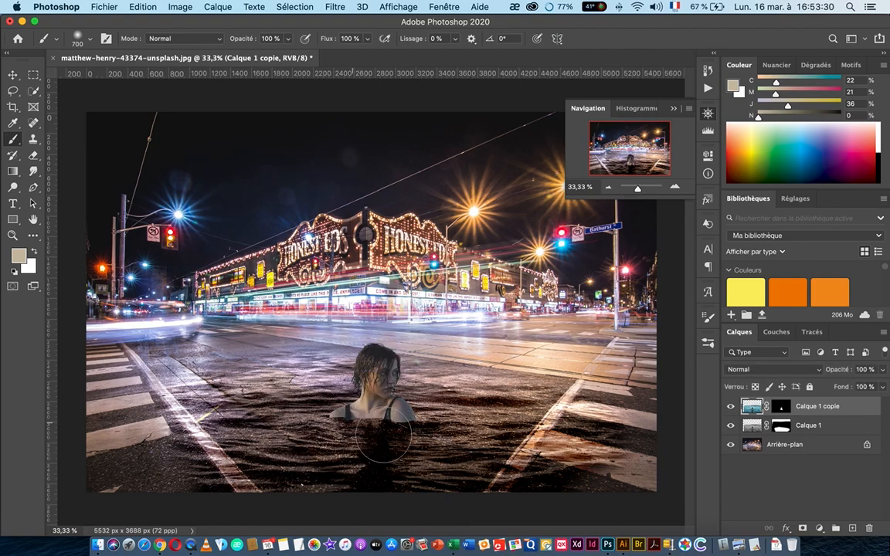
- Target Calque 1 copie's layer mask and set the brush to 102 px with 52 % opacity
drag(340, 429, 413, 433)
drag(608, 394, 422, 375)
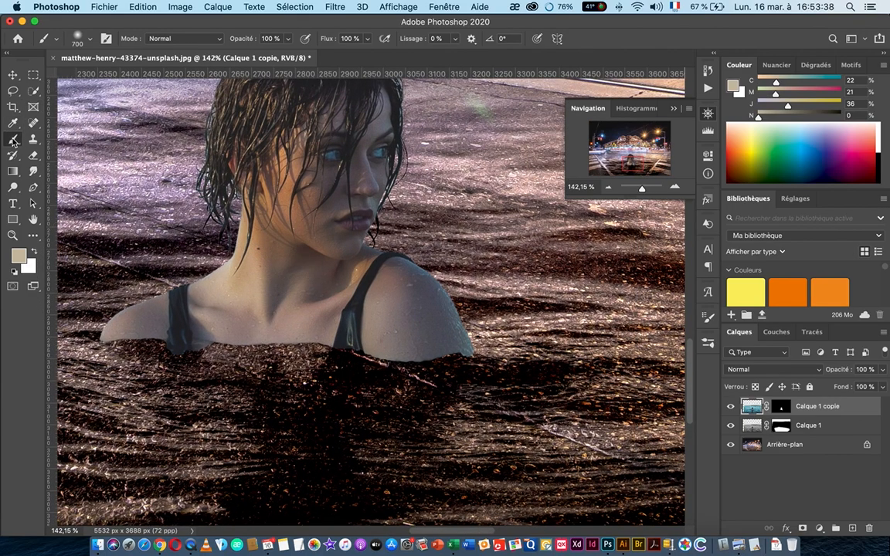
click(89, 43)
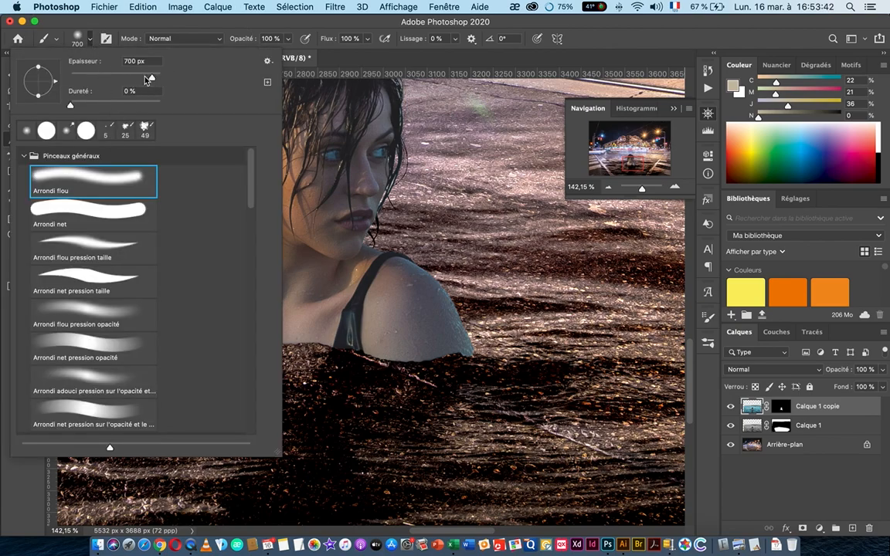
mouse_move(152, 78)
mouse_down()
mouse_move(80, 78)
mouse_move(116, 78)
mouse_up()
click(115, 77)
click(144, 25)
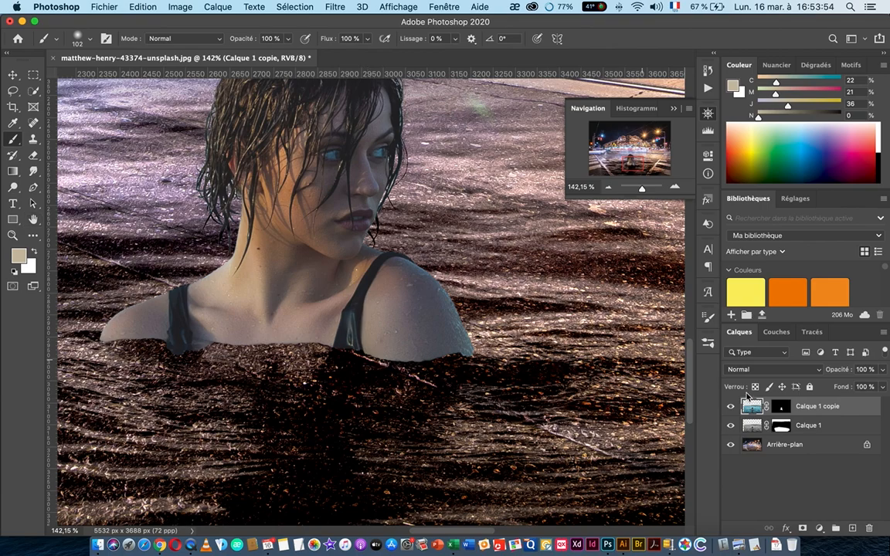
click(780, 406)
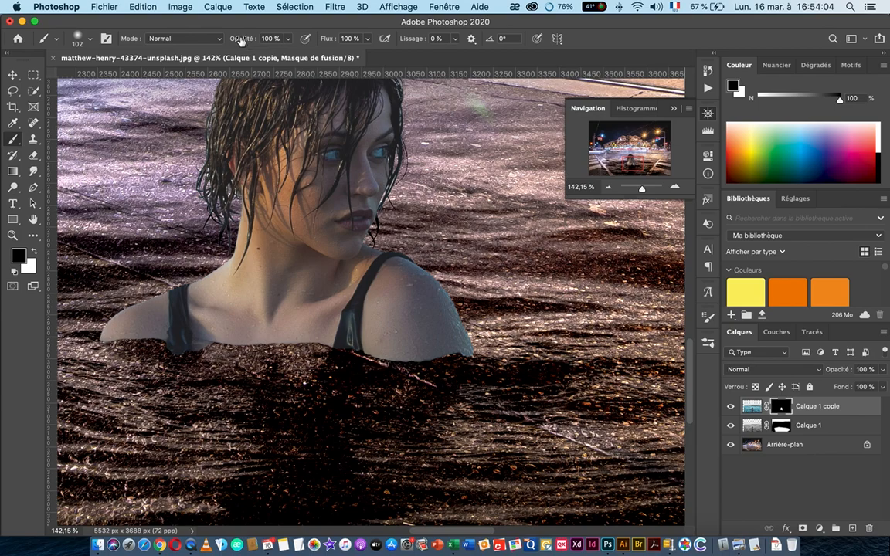
drag(228, 40, 214, 39)
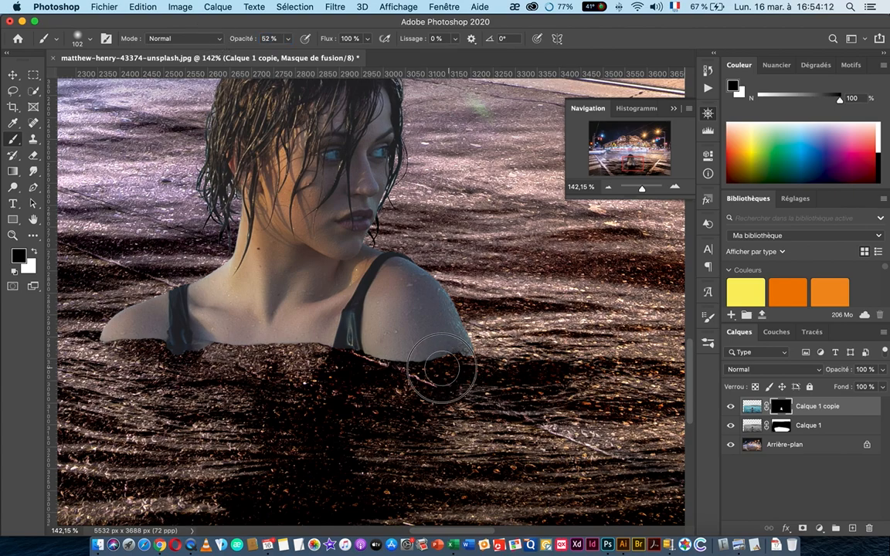
- Try a soft black stroke on Calque 1 copie's mask at the swimmer's shoulder waterline, and undo it
mouse_move(457, 367)
mouse_down()
mouse_move(478, 372)
mouse_move(405, 381)
mouse_move(382, 375)
mouse_move(437, 377)
mouse_move(359, 363)
mouse_move(454, 375)
mouse_up()
key(super+z)
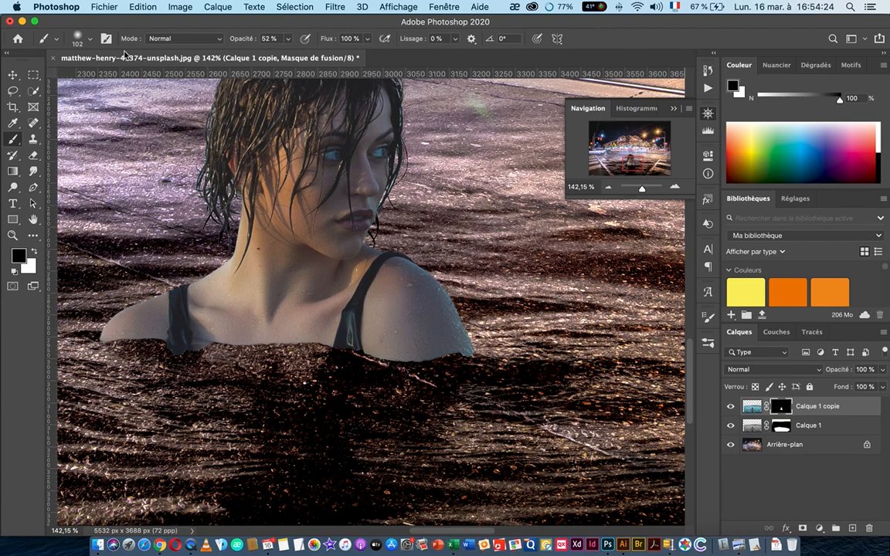
- Set the brush's hardness to 50 % and its size to 70 px
click(92, 41)
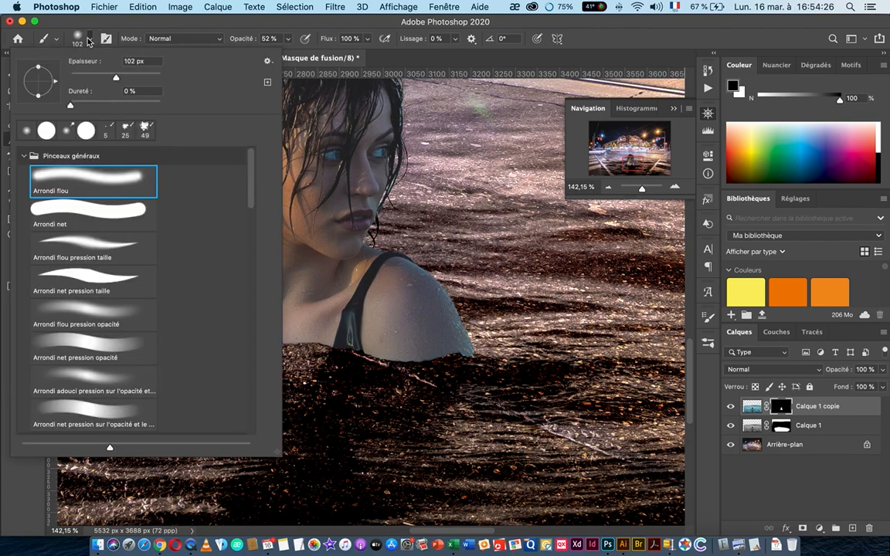
click(88, 40)
click(91, 41)
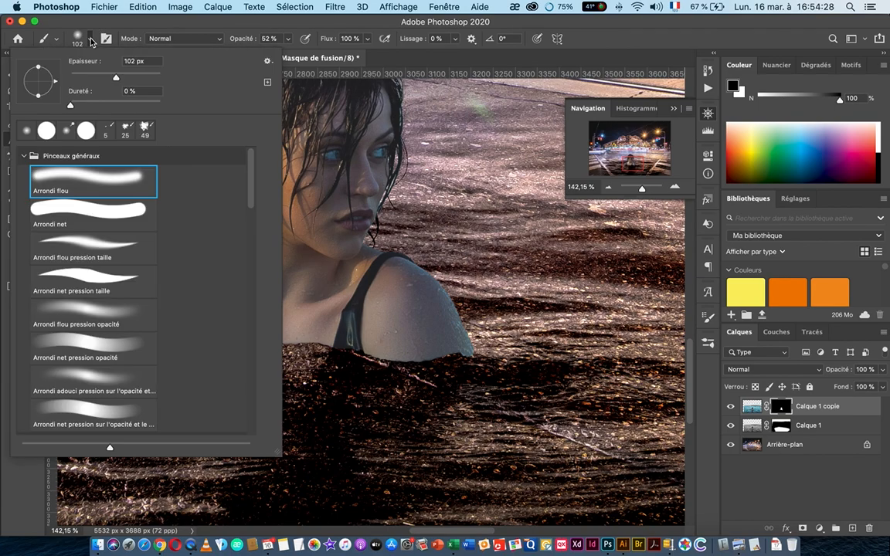
click(102, 87)
text(50)
key(Return)
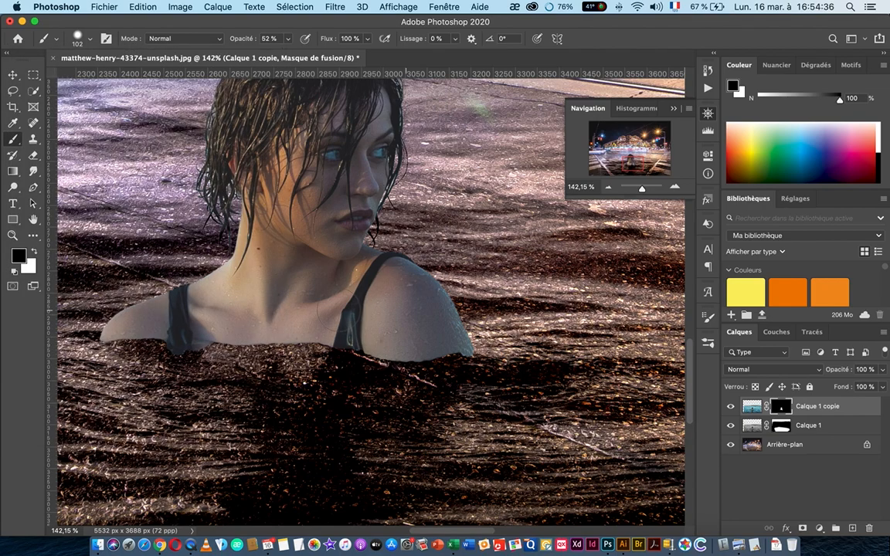
click(83, 40)
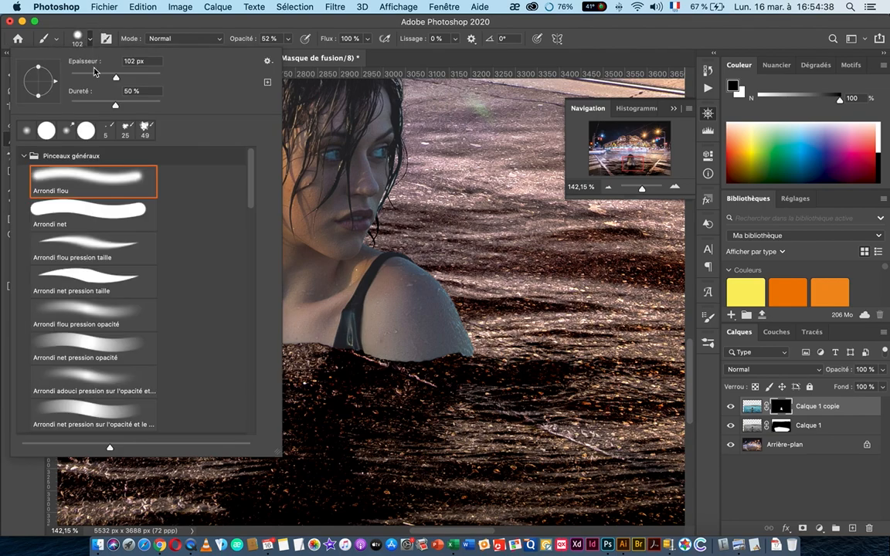
click(135, 60)
text(70)
key(Return)
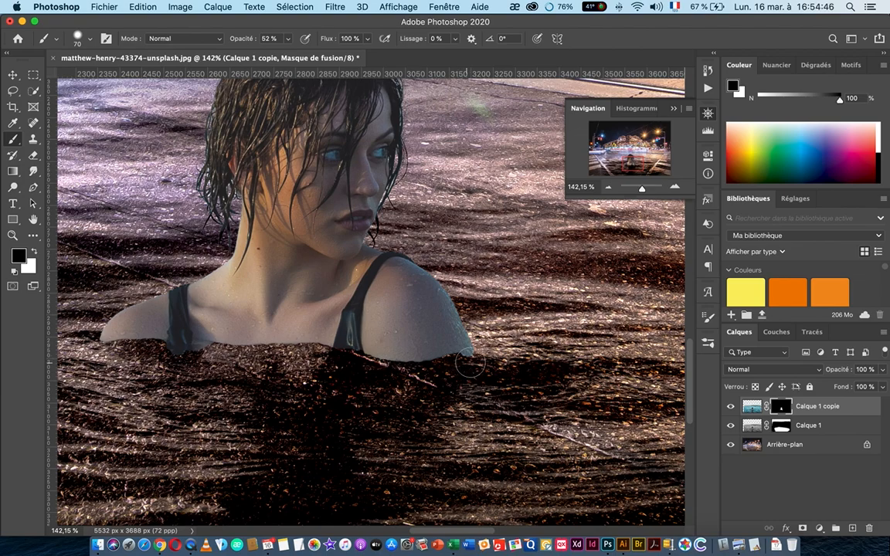
- Paint black on Calque 1 copie's mask along the waterline to blend the swimmer's shoulder edge into the waves
mouse_move(469, 362)
mouse_down()
mouse_move(457, 367)
mouse_move(471, 369)
mouse_move(407, 376)
mouse_move(365, 369)
mouse_move(387, 375)
mouse_move(304, 355)
mouse_move(208, 358)
mouse_move(219, 356)
mouse_move(174, 345)
mouse_move(109, 350)
mouse_move(100, 328)
mouse_move(154, 332)
mouse_move(144, 355)
mouse_move(286, 352)
mouse_move(267, 348)
mouse_move(235, 360)
mouse_move(459, 372)
mouse_move(441, 387)
mouse_move(448, 393)
mouse_up()
key(super+minus)
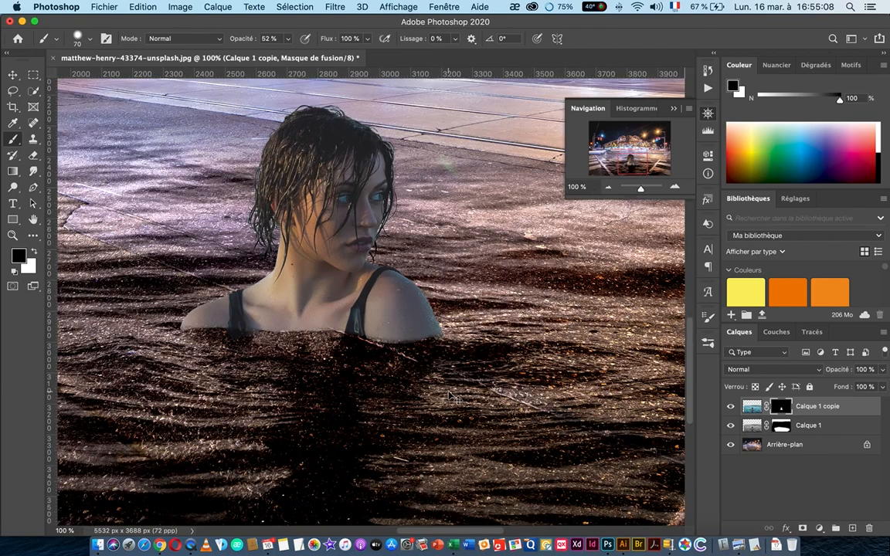
key(super+minus)
key(super+minus)
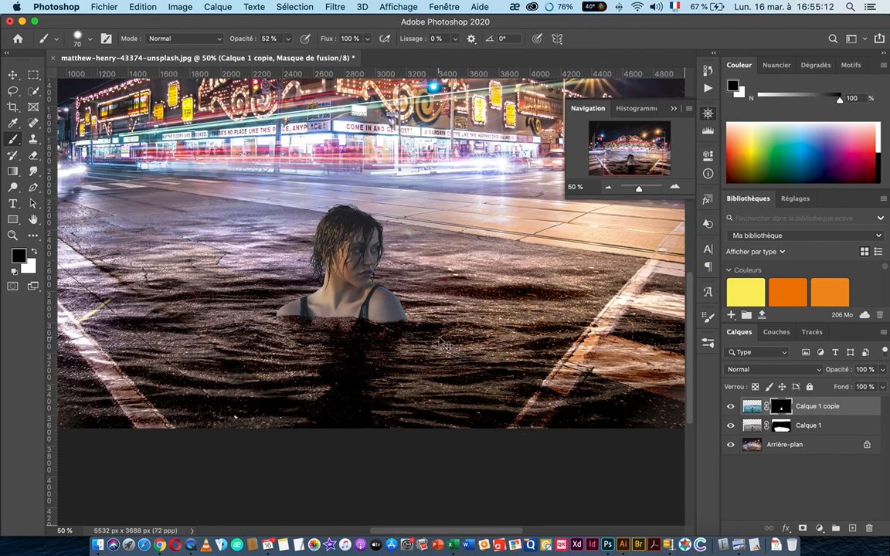
key(super+minus)
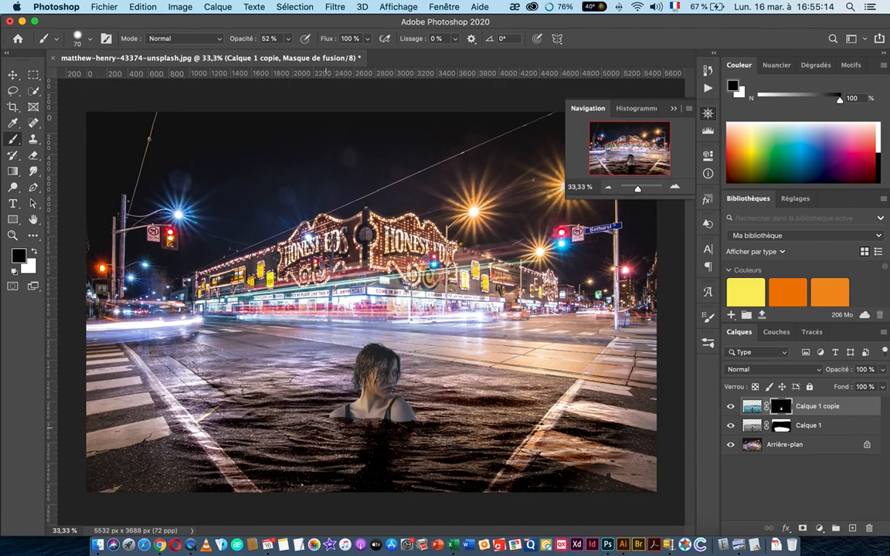
- Collapse the image navigator and create a new empty layer above Calque 1 copie
key(super+plus)
key(super+plus)
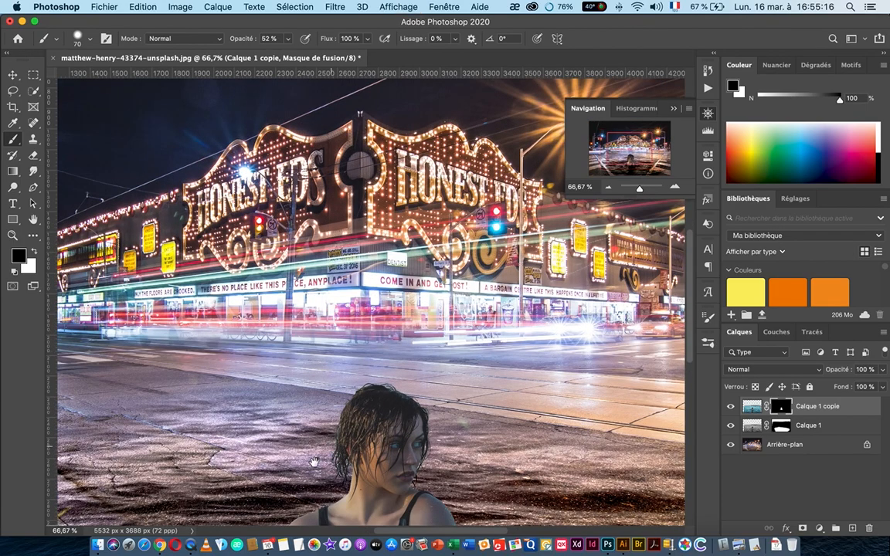
drag(324, 397, 313, 259)
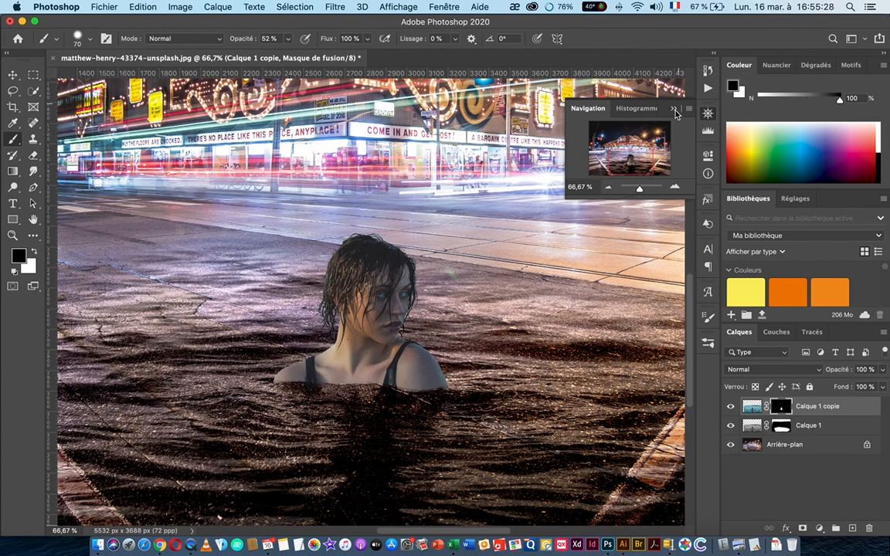
click(707, 113)
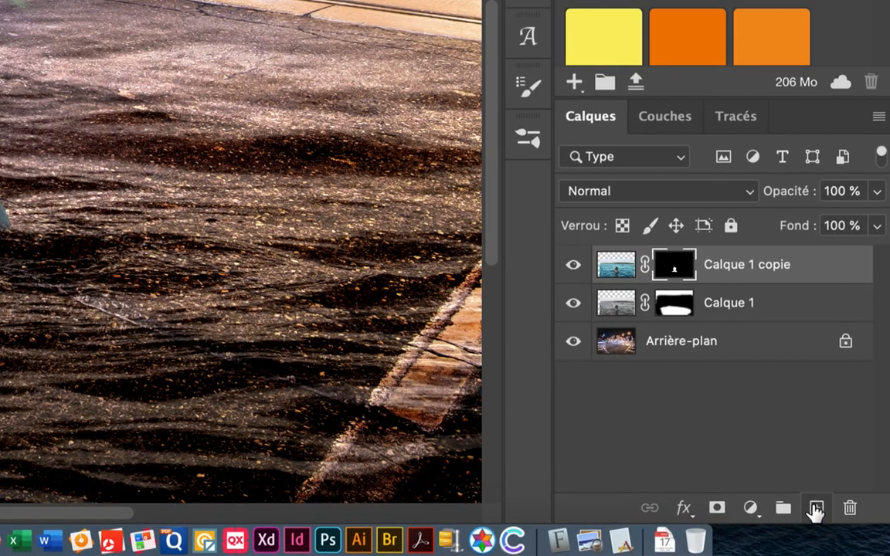
click(815, 509)
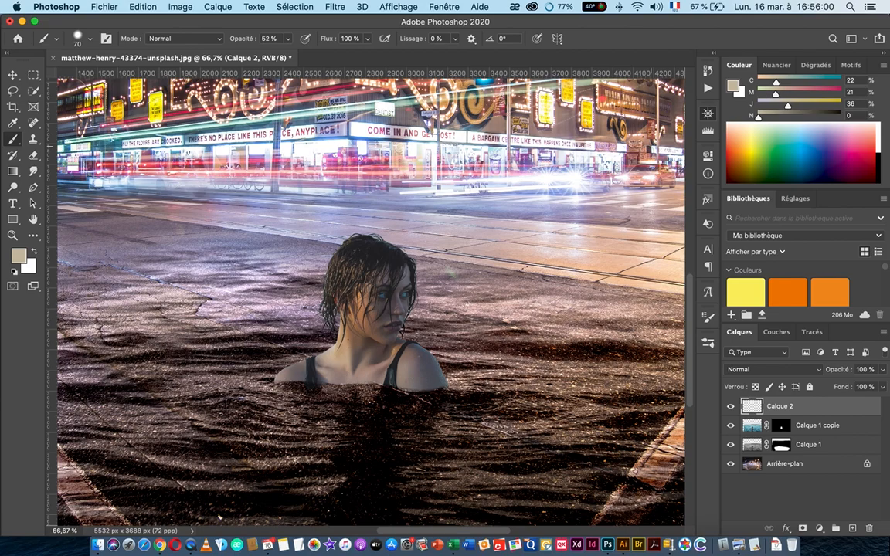
- With the Pipette tool, sample blue as the foreground colour and the orange of the central street lamp's glow as the background colour
key(super+minus)
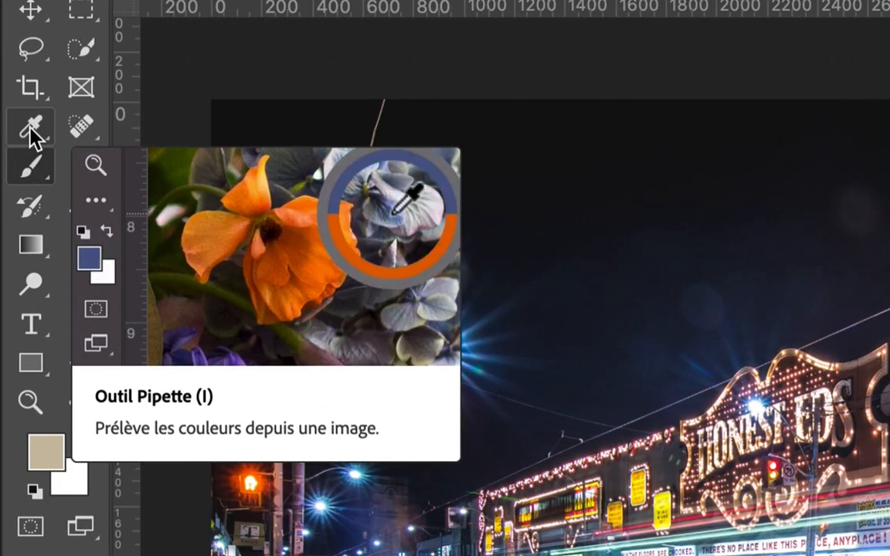
click(31, 130)
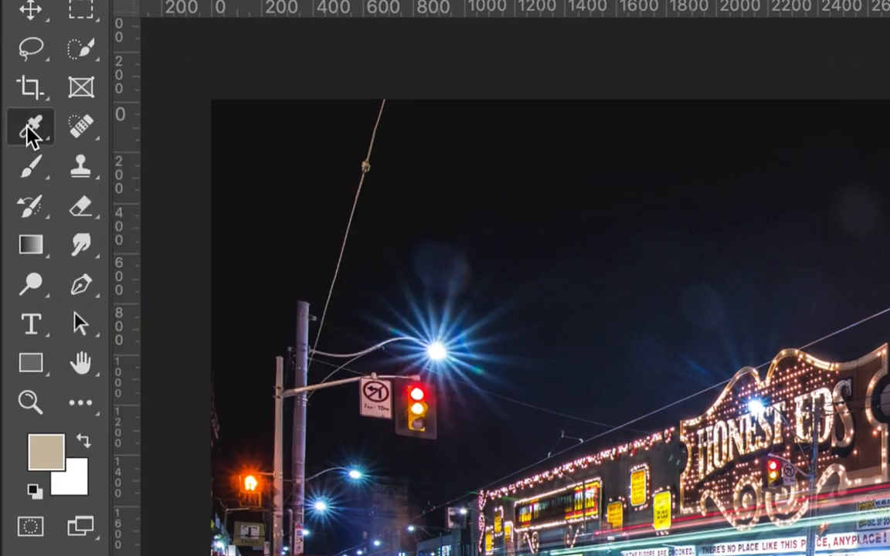
click(30, 131)
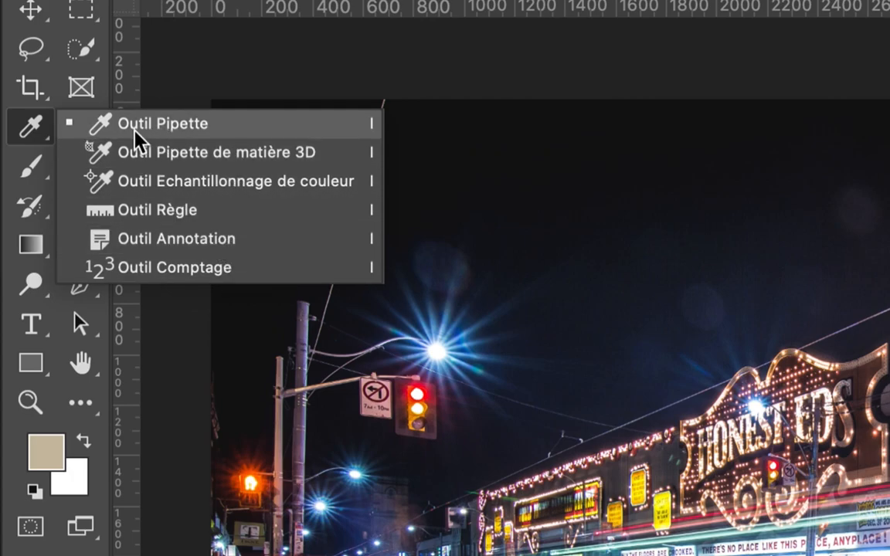
click(160, 129)
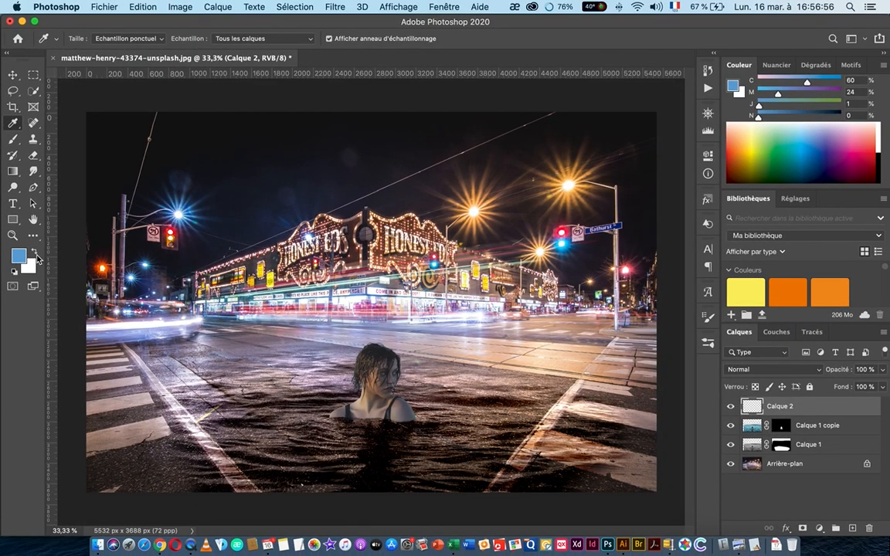
click(35, 252)
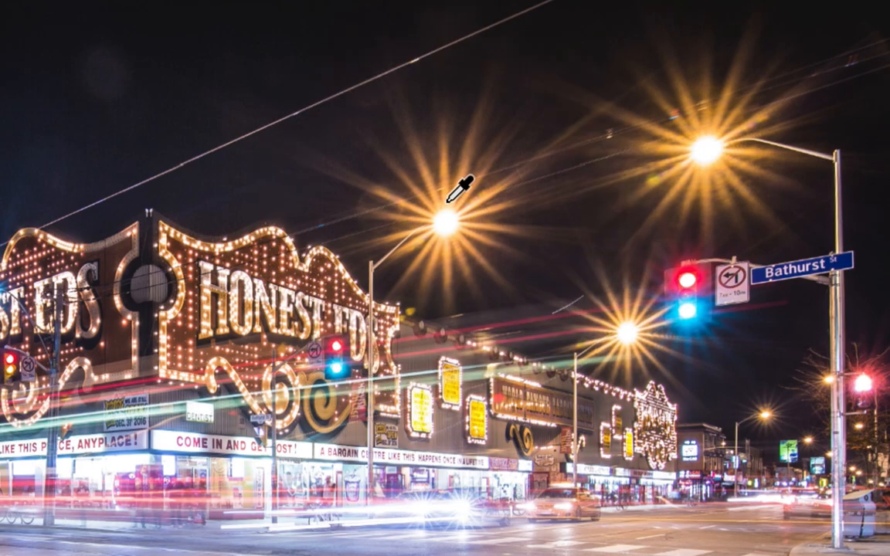
click(447, 203)
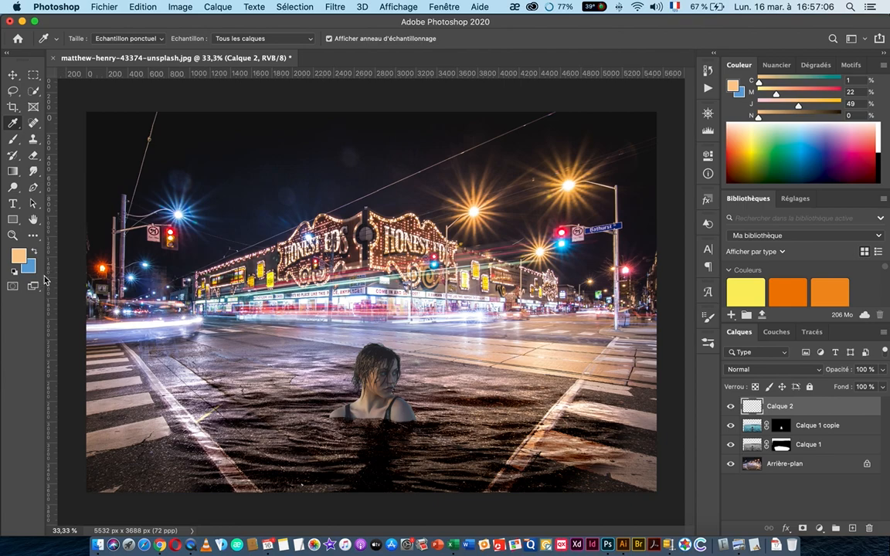
click(35, 253)
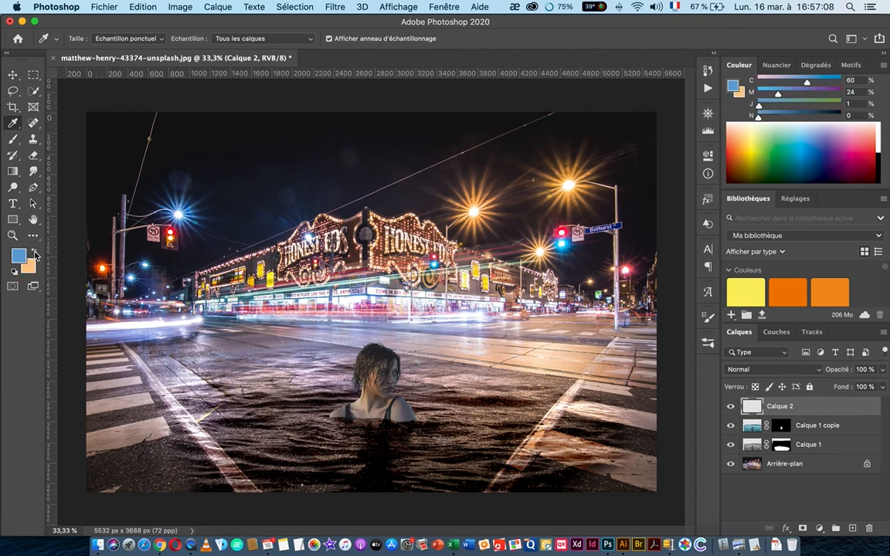
click(35, 253)
click(34, 254)
click(35, 253)
click(35, 253)
click(35, 254)
click(35, 254)
click(35, 253)
click(34, 254)
click(35, 253)
click(35, 253)
- On Calque 2, paint blue along the swimmer's hair, nape and blue-lit shoulder with a 100 px brush at 0 % hardness and 100 % opacity
key(super+plus)
key(super+plus)
key(super+plus)
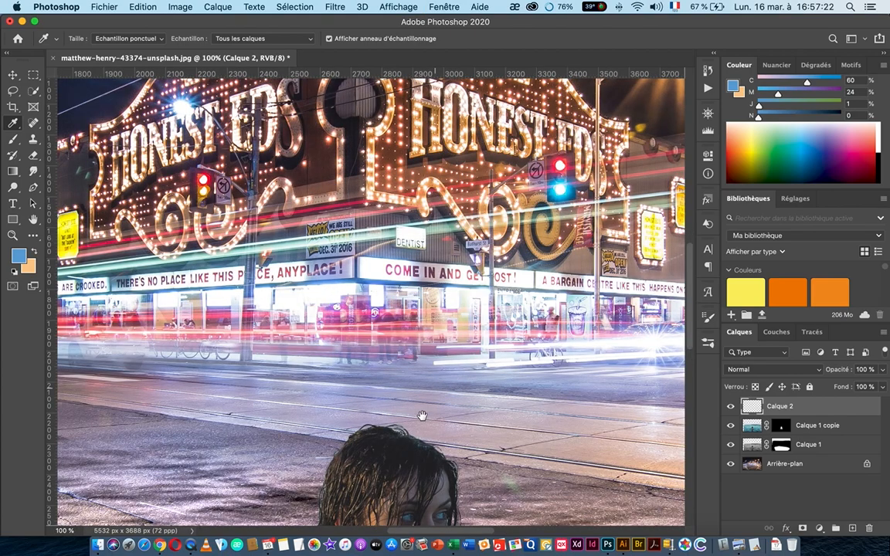
scroll(427, 351, down, 5)
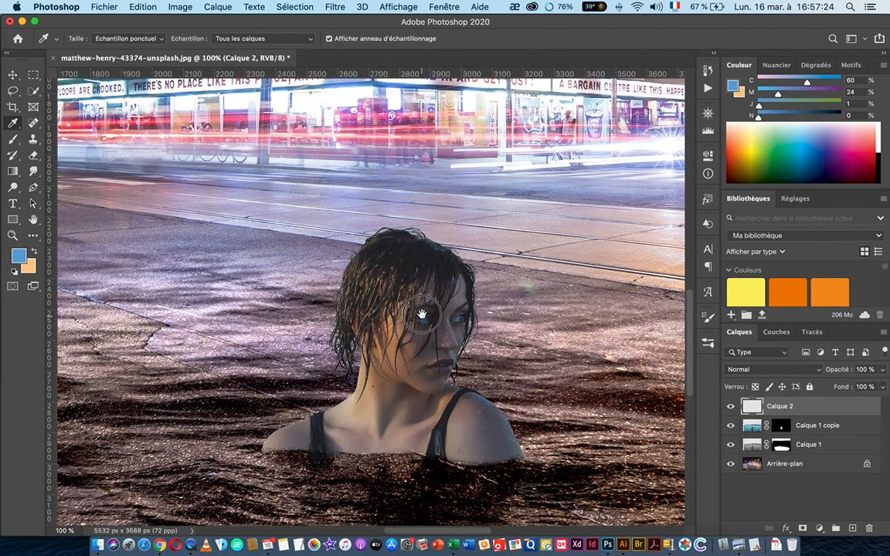
scroll(421, 314, down, 3)
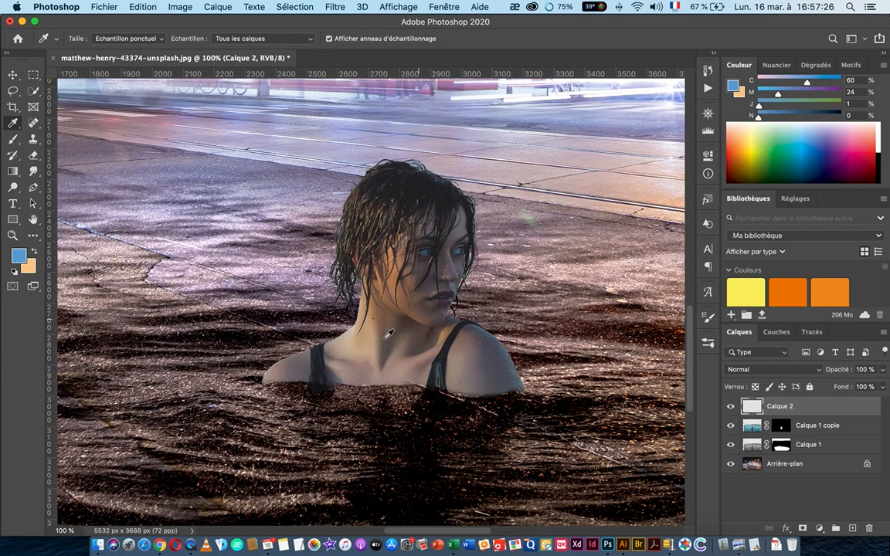
drag(360, 272, 370, 294)
scroll(369, 294, down, 1)
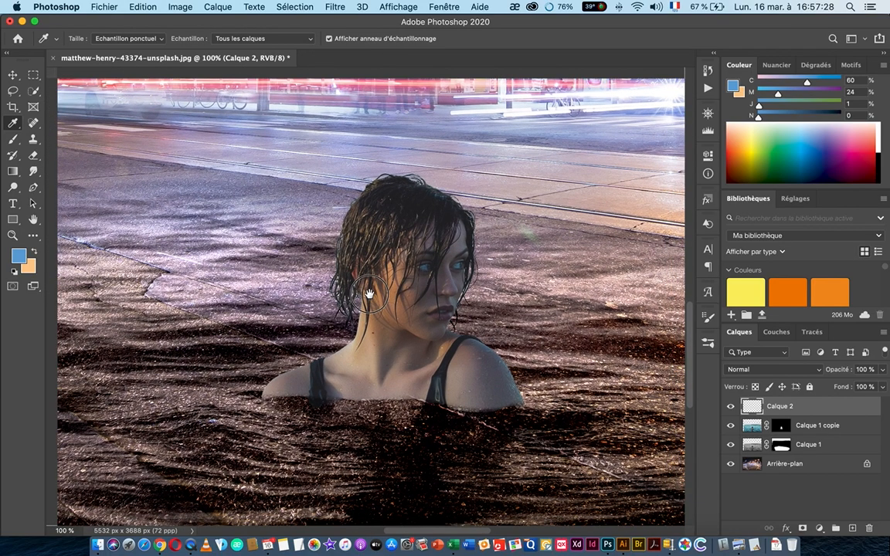
key(super+r)
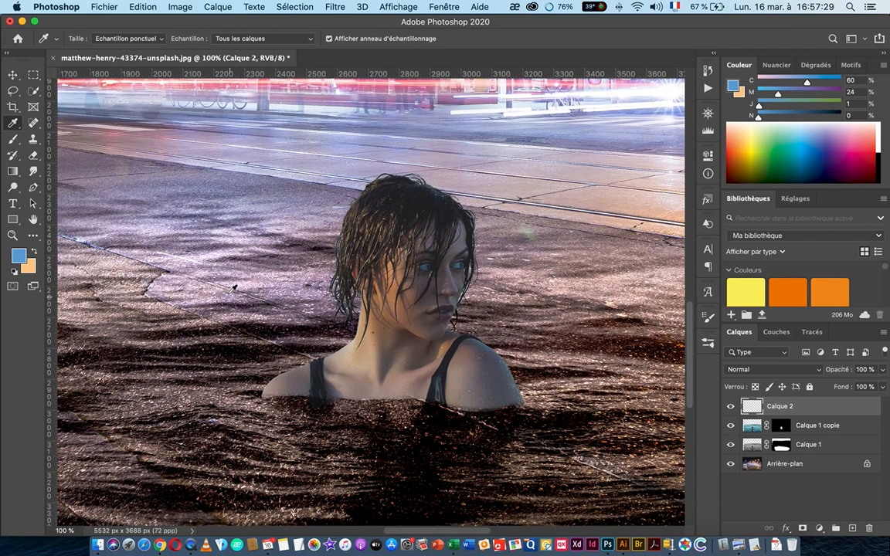
click(13, 139)
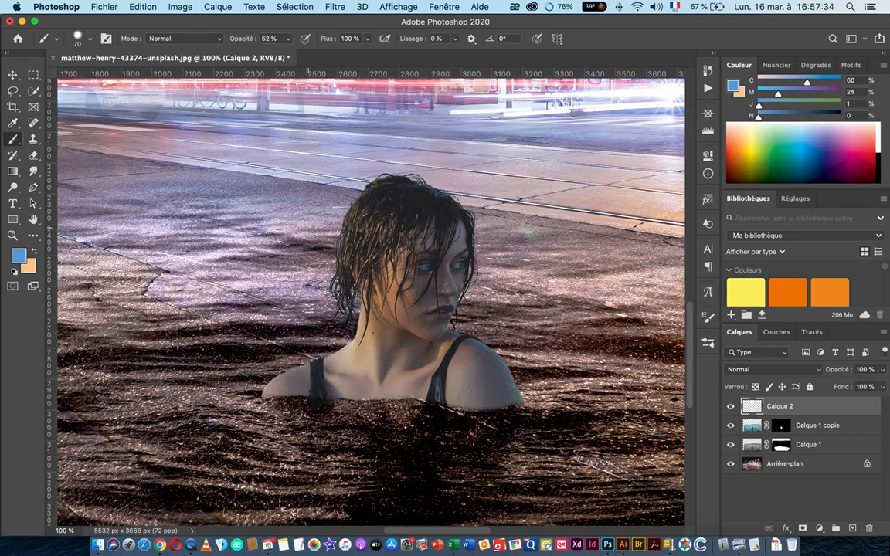
click(90, 40)
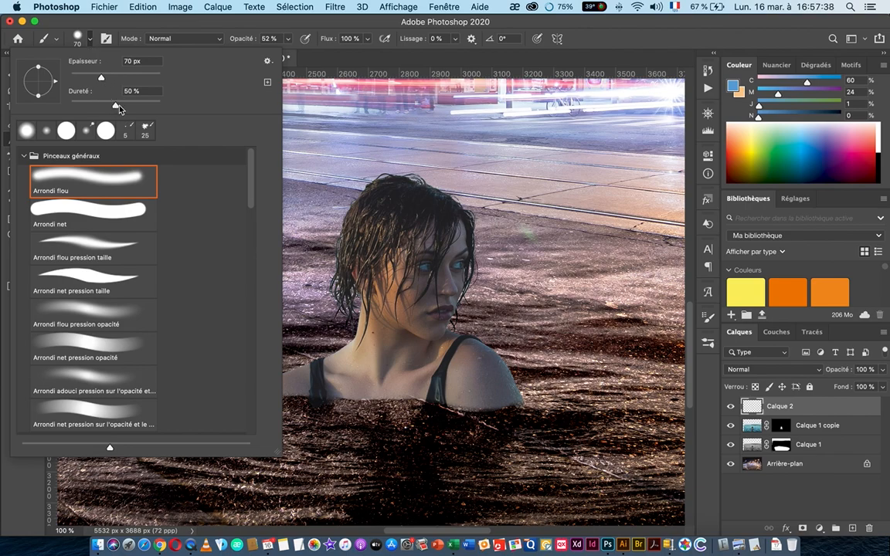
mouse_move(115, 107)
mouse_down()
mouse_move(70, 103)
mouse_move(115, 78)
mouse_up()
click(186, 25)
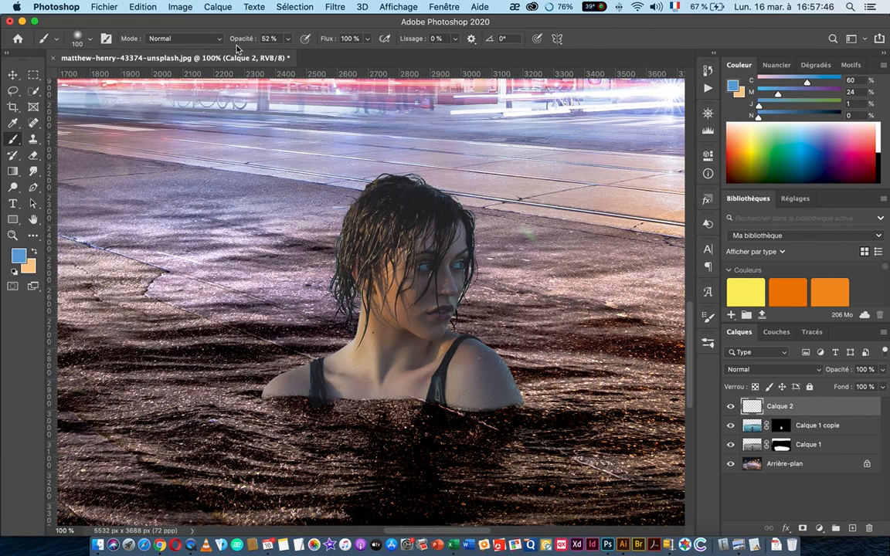
drag(237, 41, 356, 51)
mouse_move(373, 174)
mouse_down()
mouse_move(345, 202)
mouse_move(334, 238)
mouse_move(338, 309)
mouse_move(340, 263)
mouse_move(355, 301)
mouse_move(354, 336)
mouse_move(272, 379)
mouse_move(258, 397)
mouse_move(337, 356)
mouse_move(360, 328)
mouse_move(341, 264)
mouse_move(339, 216)
mouse_move(356, 189)
mouse_move(400, 156)
mouse_up()
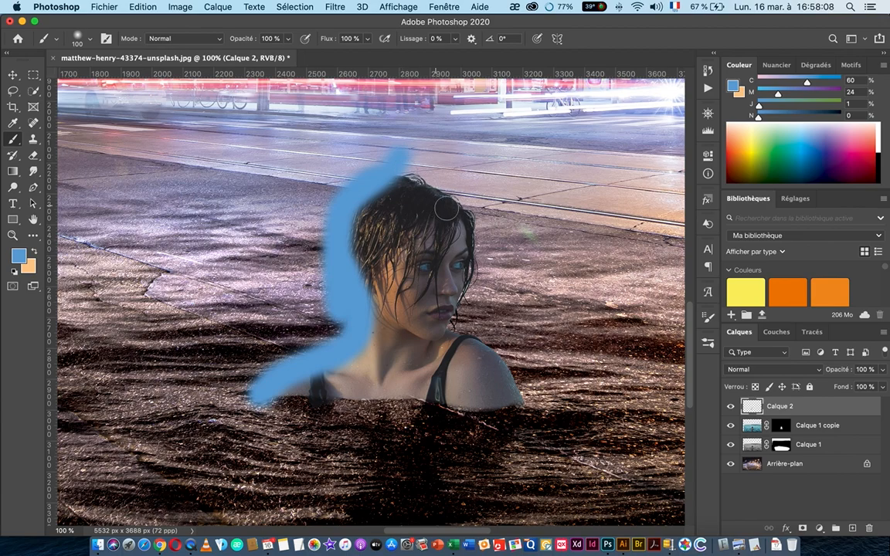
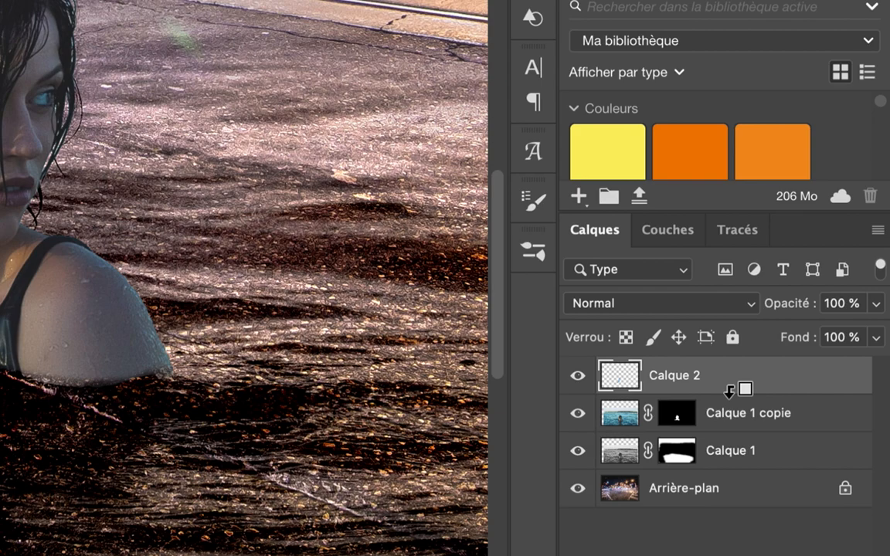
- Clip Calque 2 to Calque 1 copie and set its blending mode to Incrustation
alt+click(729, 392)
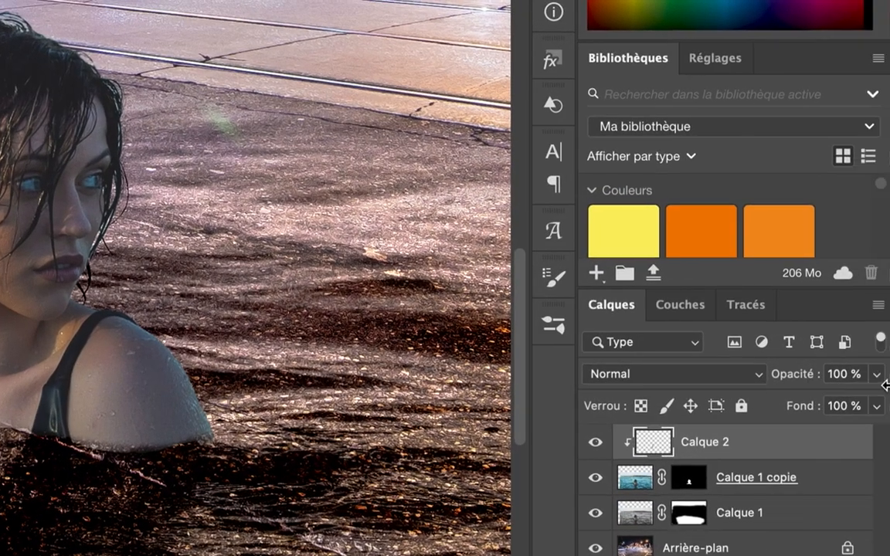
click(642, 377)
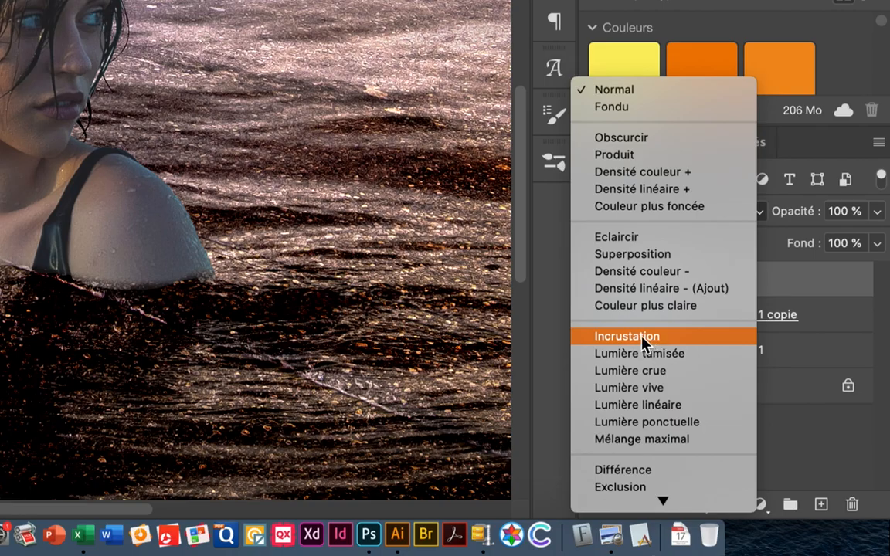
click(642, 337)
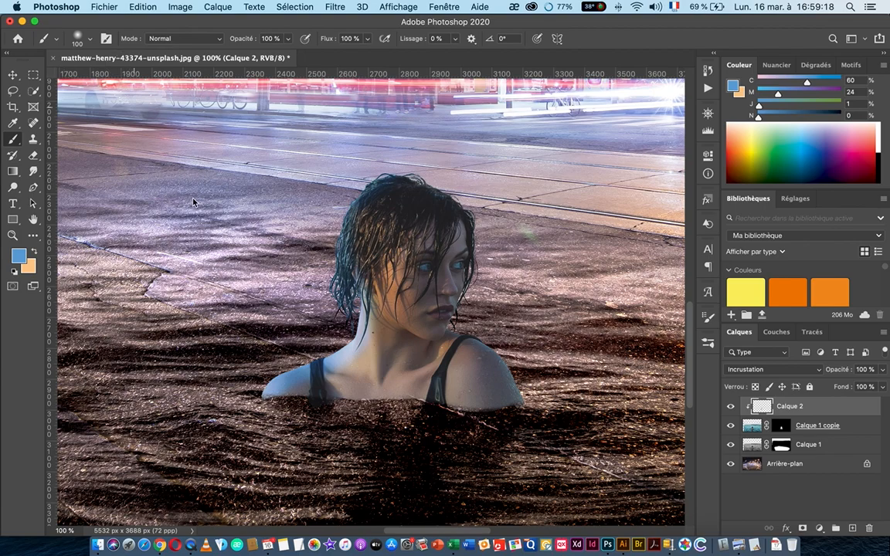
- Set the brush's size to 152 px and its opacity to 51 %
click(86, 34)
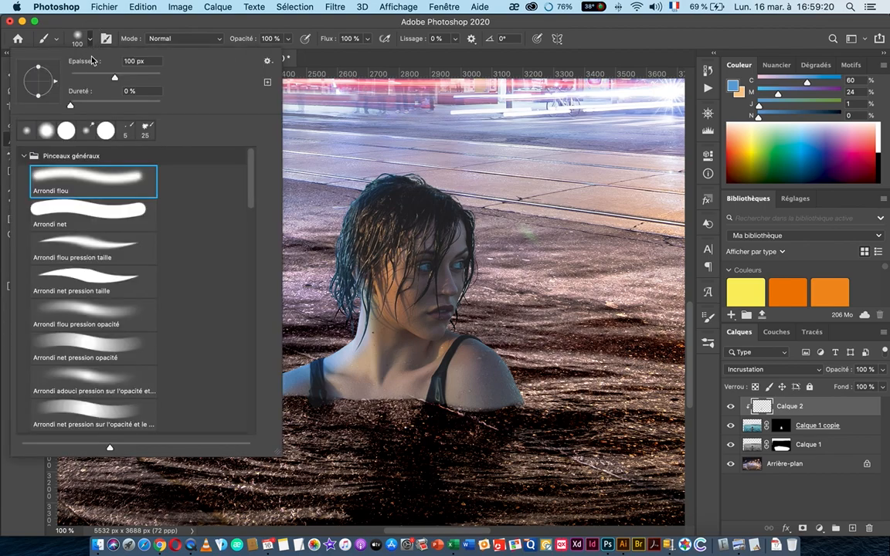
drag(114, 80, 128, 80)
click(211, 23)
mouse_move(251, 44)
mouse_down()
mouse_move(206, 43)
mouse_move(218, 44)
mouse_up()
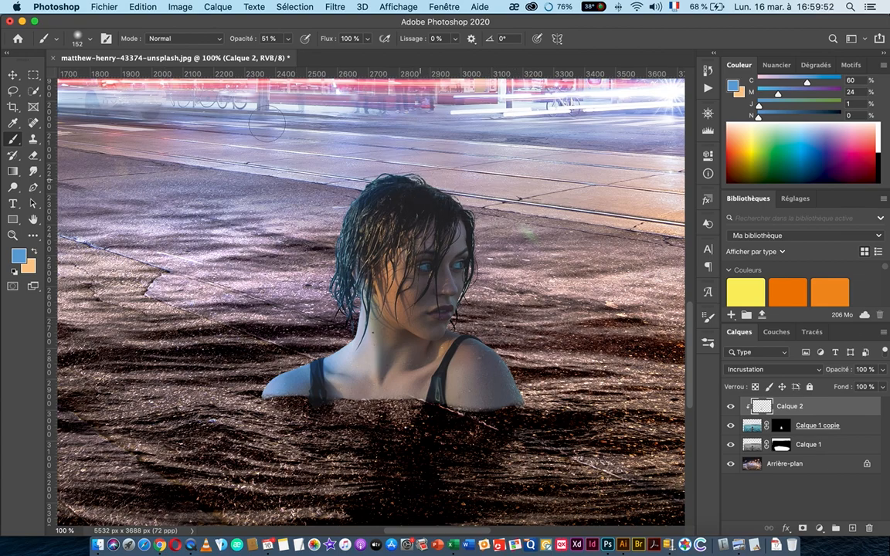
- Swap to the orange colour and paint the street-lamp side of the swimmer, using 100 % opacity along the edge and 49 % farther inside the shoulder
click(35, 252)
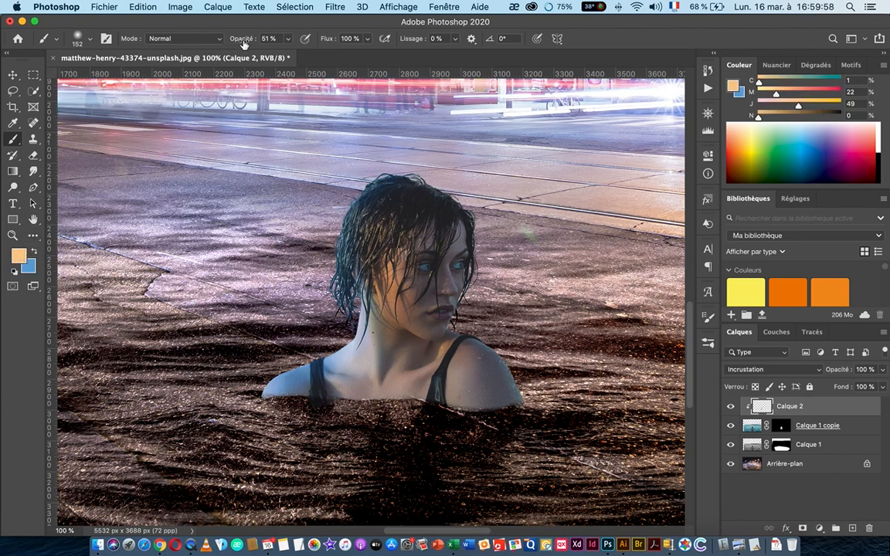
mouse_move(244, 44)
mouse_down()
mouse_move(193, 40)
mouse_move(349, 49)
mouse_up()
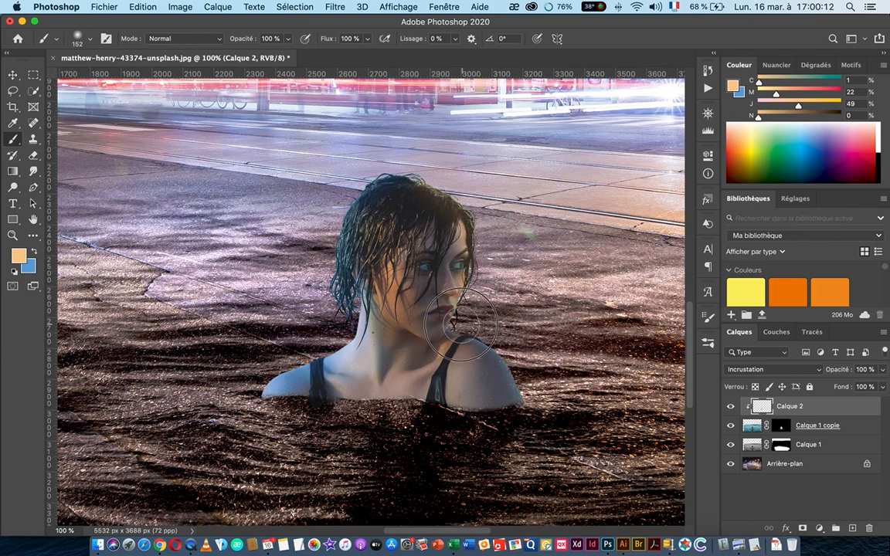
mouse_move(475, 335)
mouse_down()
mouse_move(441, 309)
mouse_move(529, 395)
mouse_move(511, 356)
mouse_move(456, 311)
mouse_move(477, 268)
mouse_move(467, 213)
mouse_move(463, 224)
mouse_move(446, 192)
mouse_move(423, 197)
mouse_move(432, 232)
mouse_move(427, 271)
mouse_move(465, 317)
mouse_move(421, 297)
mouse_move(494, 363)
mouse_move(530, 417)
mouse_up()
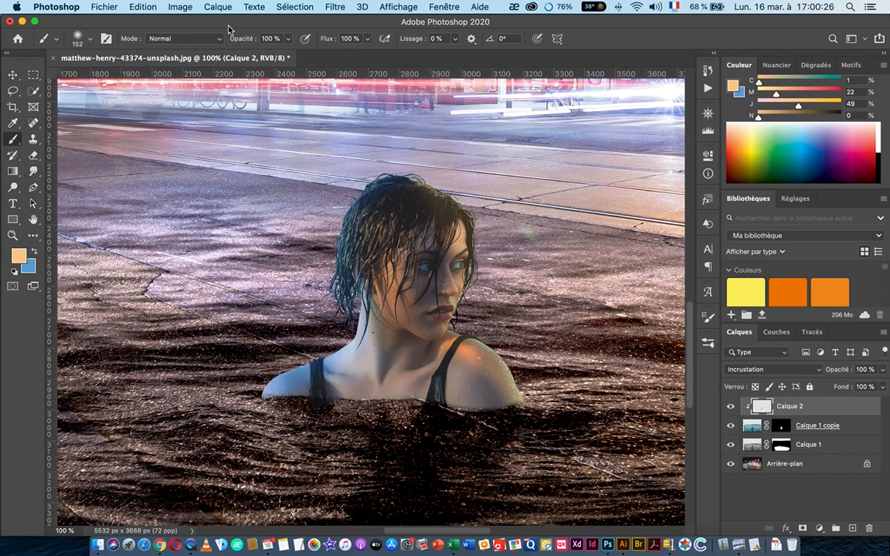
drag(243, 41, 202, 43)
drag(485, 388, 460, 364)
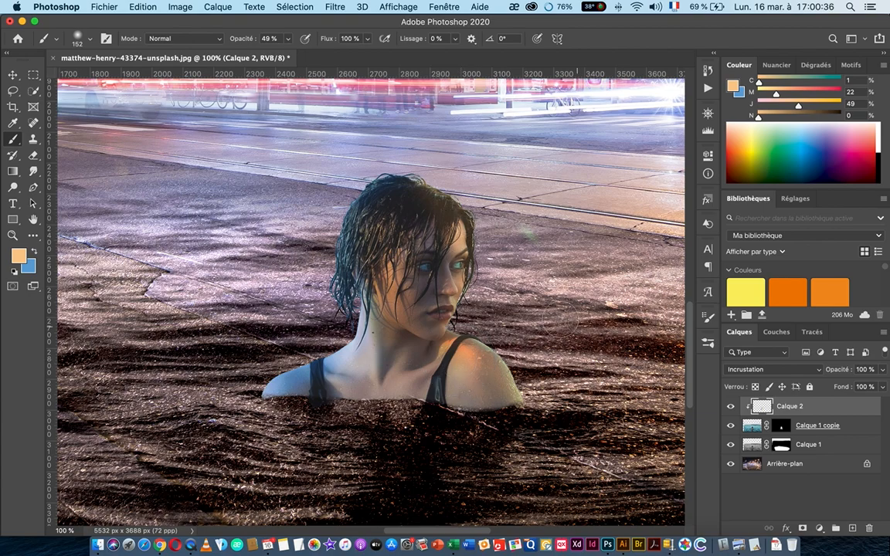
- Compare the swimmer with and without the painted light by toggling Calque 2's visibility, and check the whole image
key(super+minus)
key(super+minus)
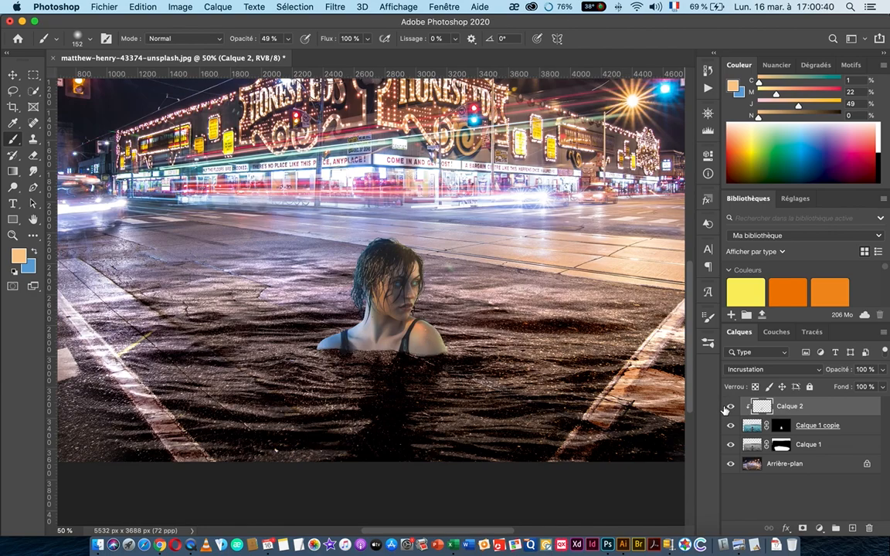
click(729, 407)
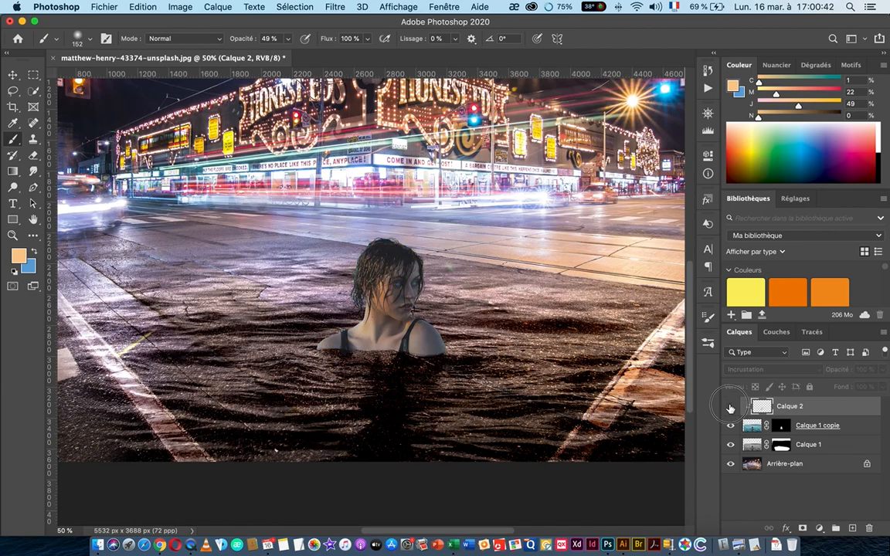
click(730, 407)
click(729, 407)
click(729, 407)
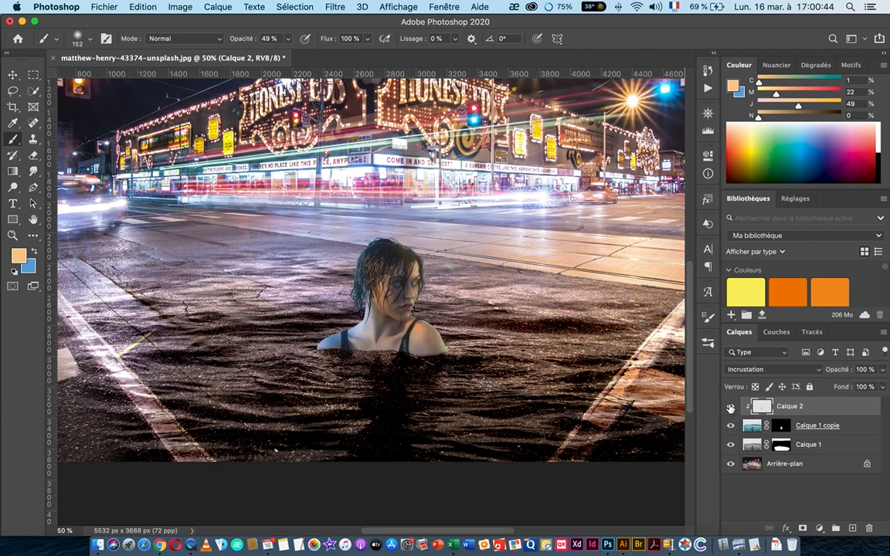
click(730, 407)
click(730, 407)
key(super+minus)
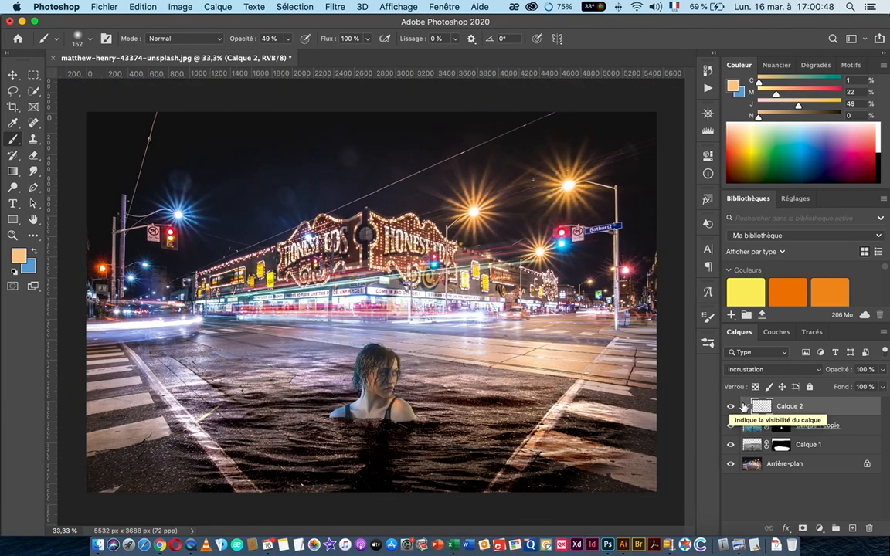
- Create a Couleur unie fill layer above Calque 2 in the sampled light orange
click(14, 75)
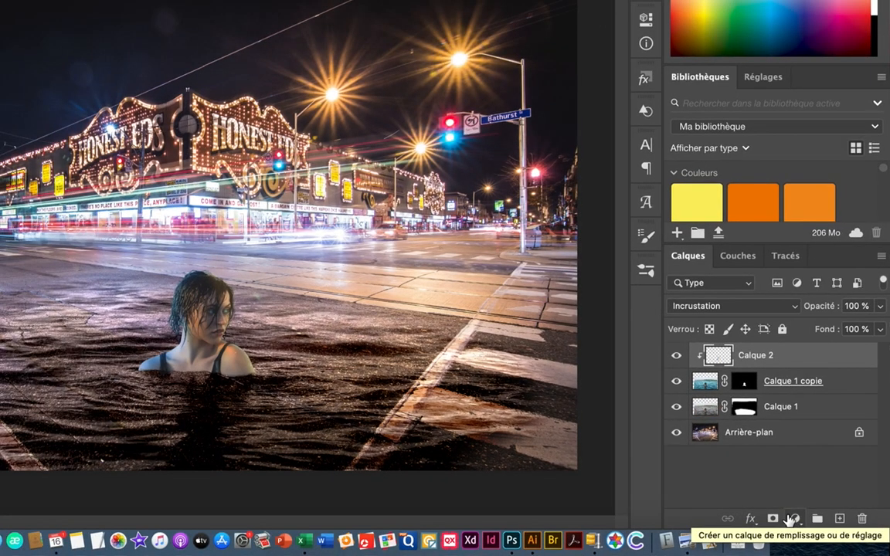
click(793, 518)
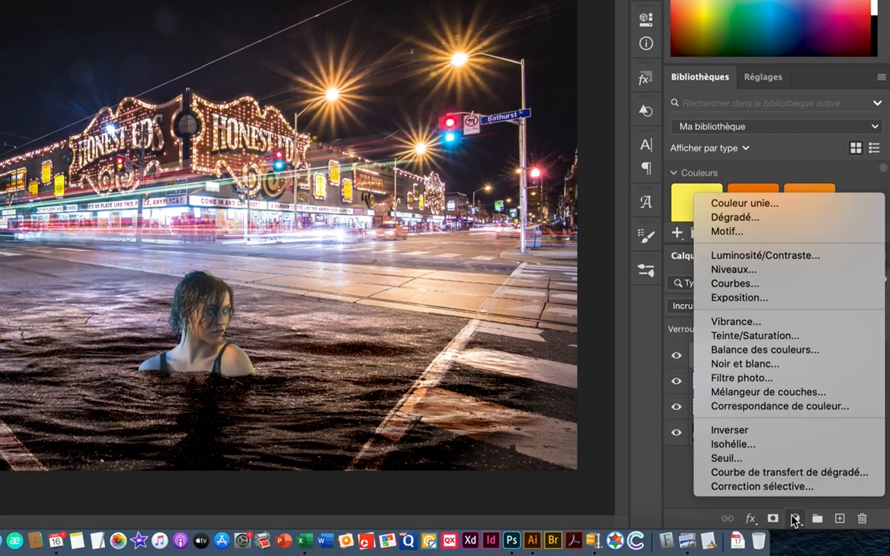
click(734, 204)
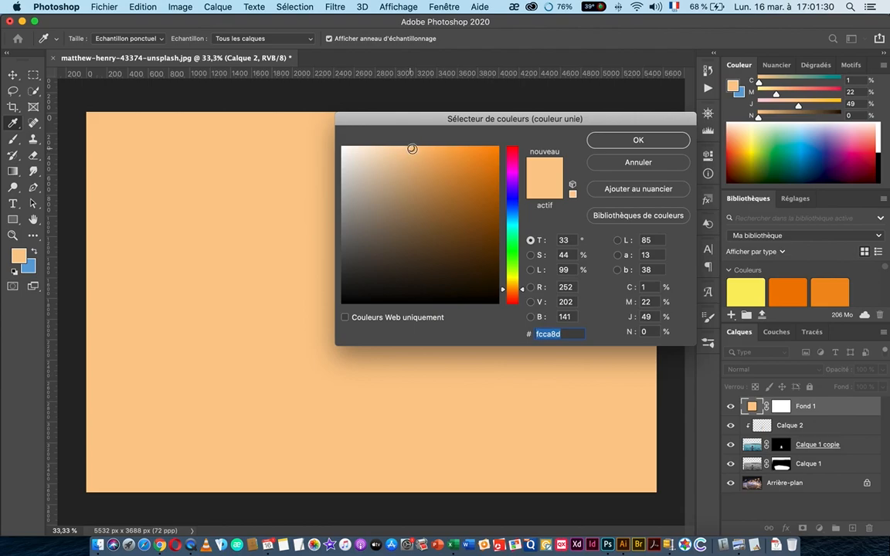
drag(410, 147, 412, 147)
click(636, 142)
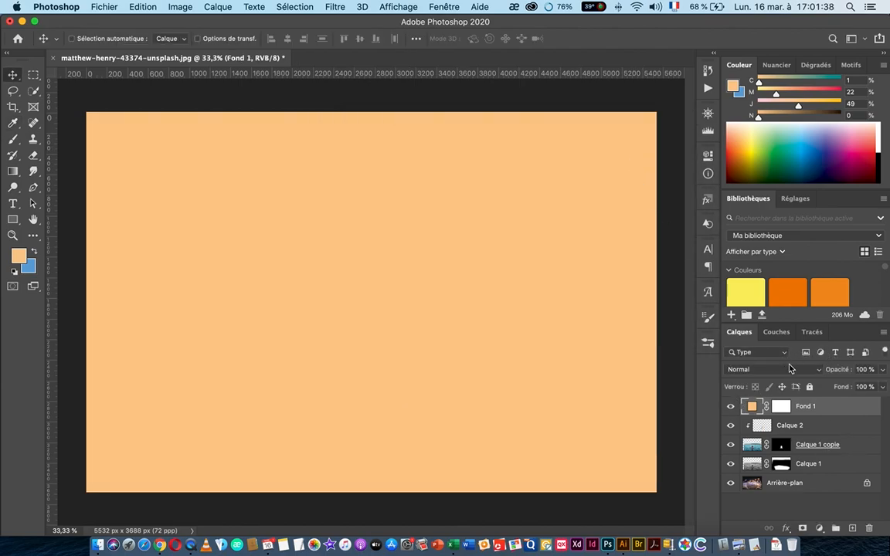
- Set the orange fill layer to Lumière tamisée with 30 % fill and 80 % opacity, and toggle its visibility to compare the effect
click(768, 371)
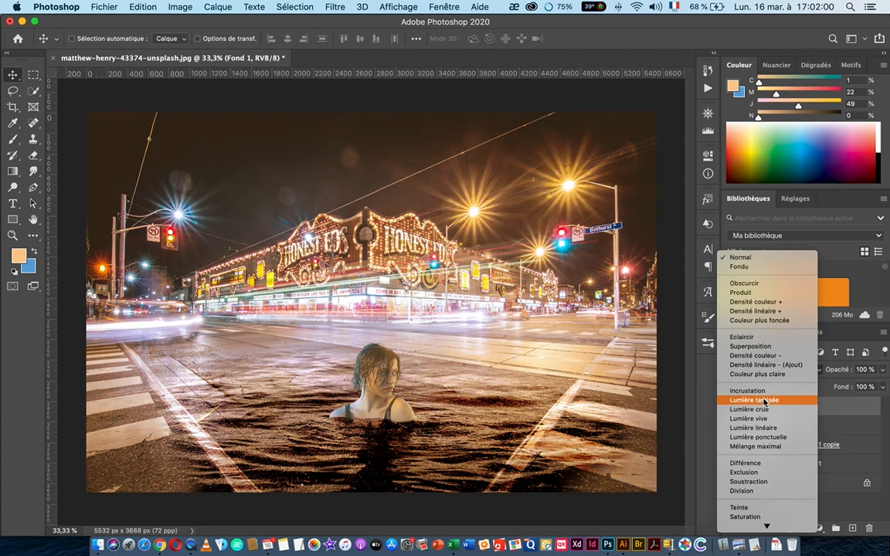
click(763, 401)
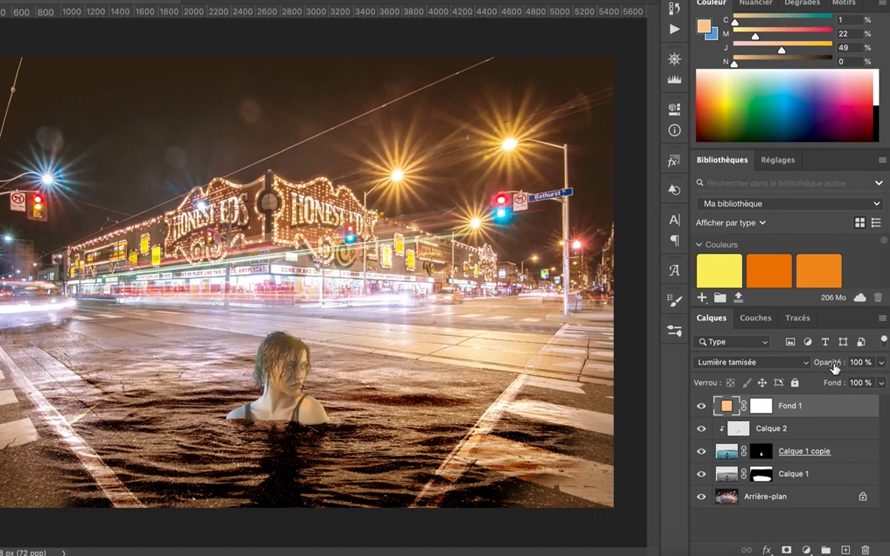
drag(832, 384, 785, 388)
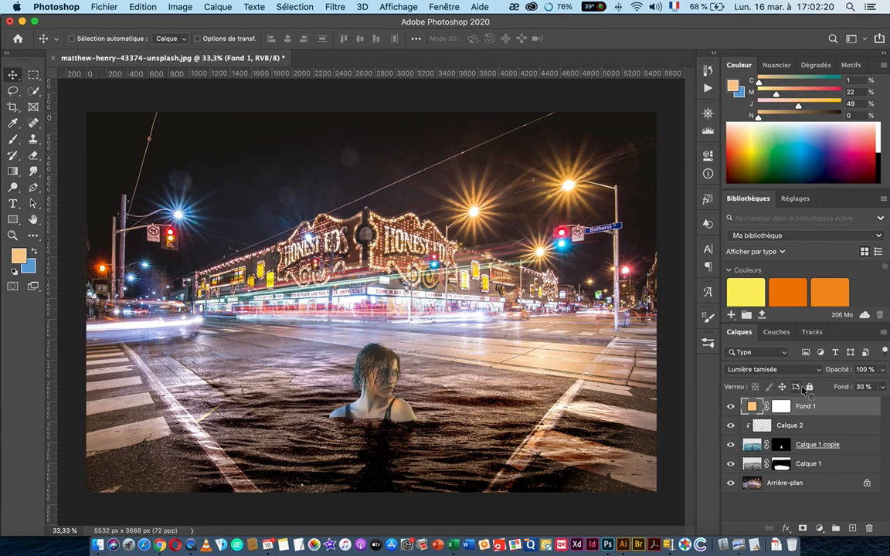
drag(841, 373, 834, 374)
click(730, 407)
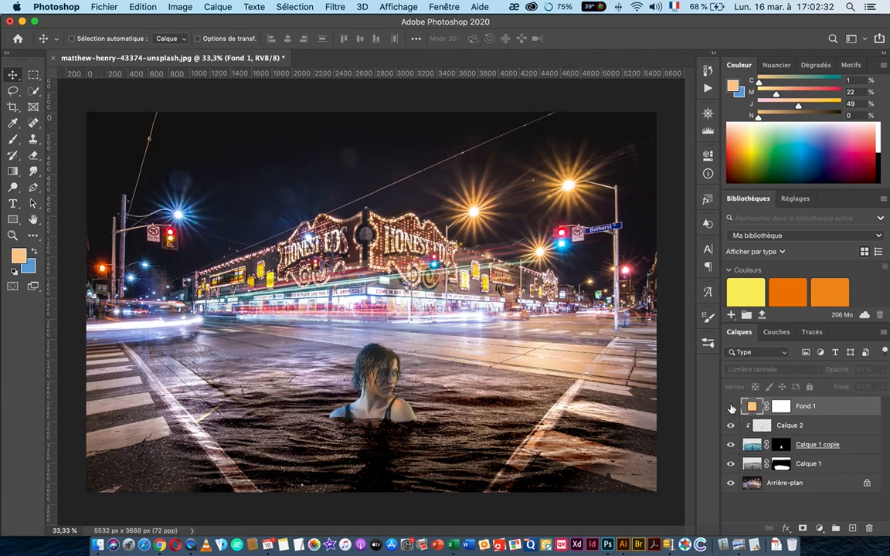
click(731, 407)
click(731, 406)
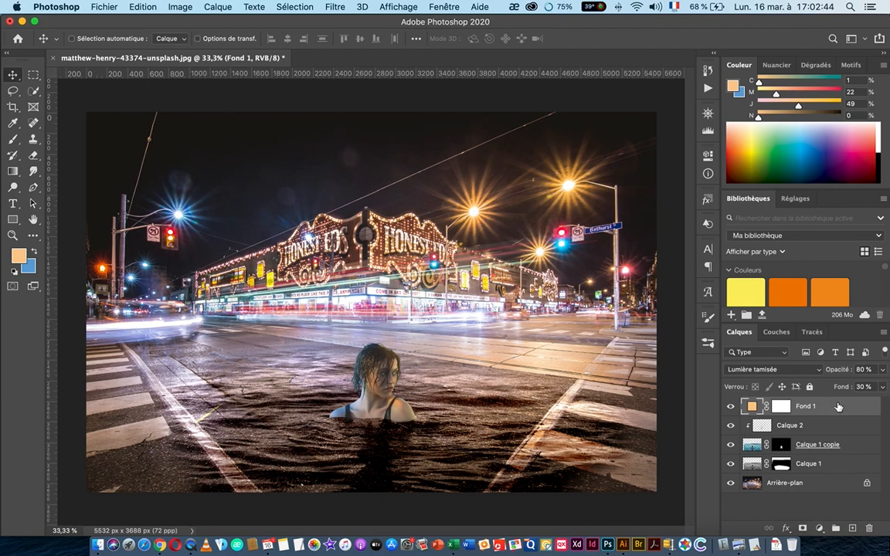
- Hide the Fond 1 fill layer and add a Filtre photo adjustment layer above it
click(732, 407)
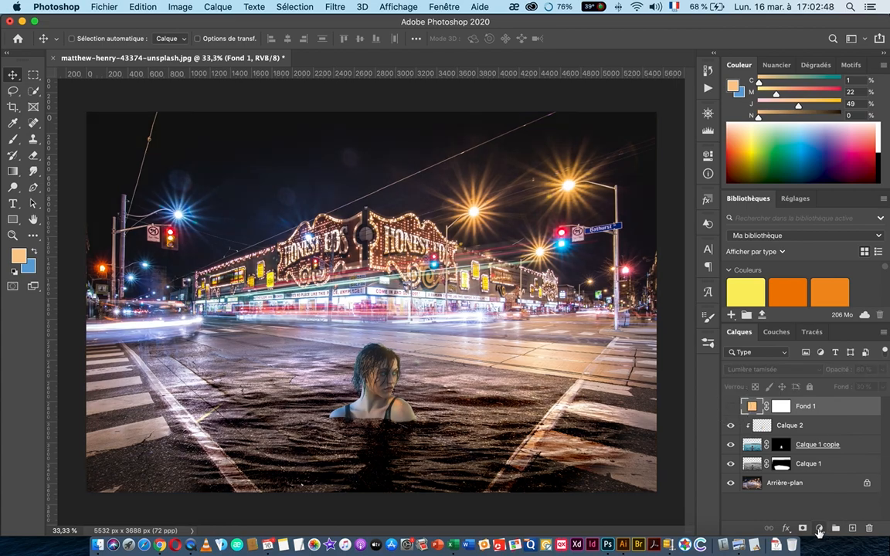
click(819, 529)
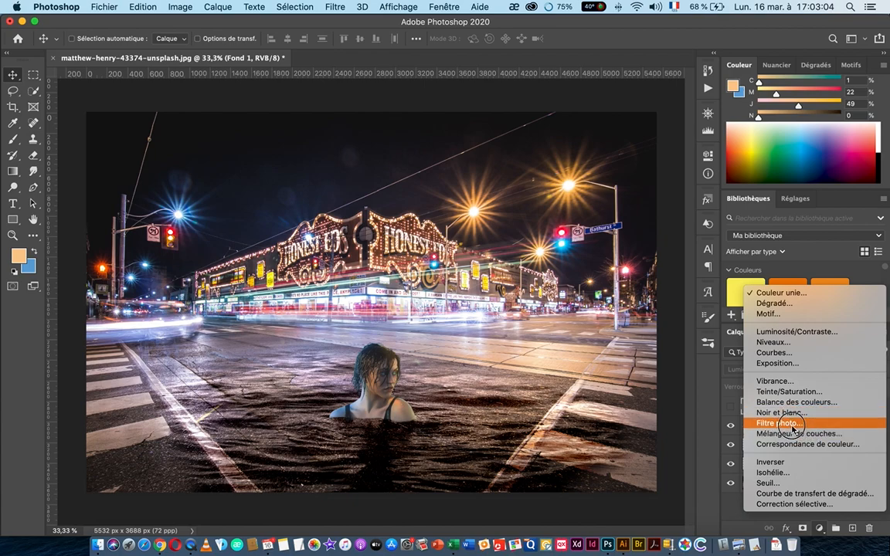
click(795, 424)
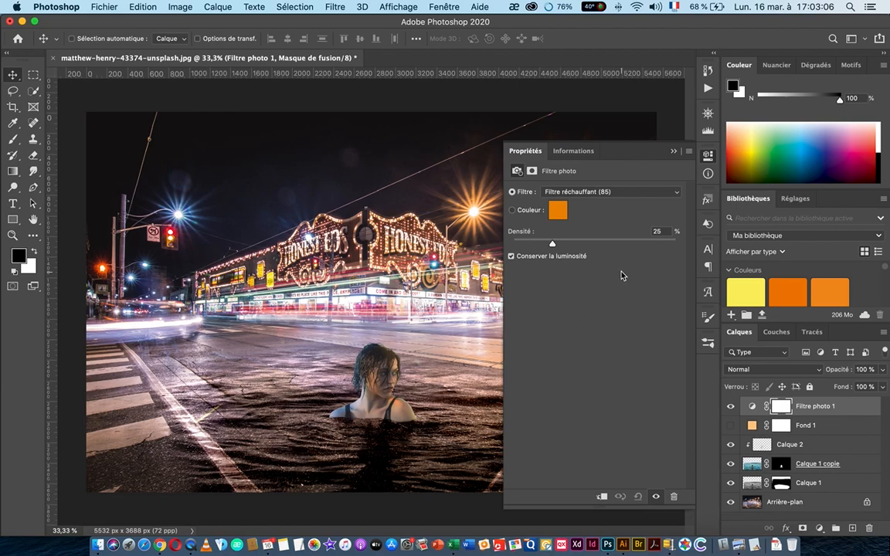
- Set the Filtre photo 1 adjustment to Filtre réchauffant (85) with a density of 35 %
click(618, 191)
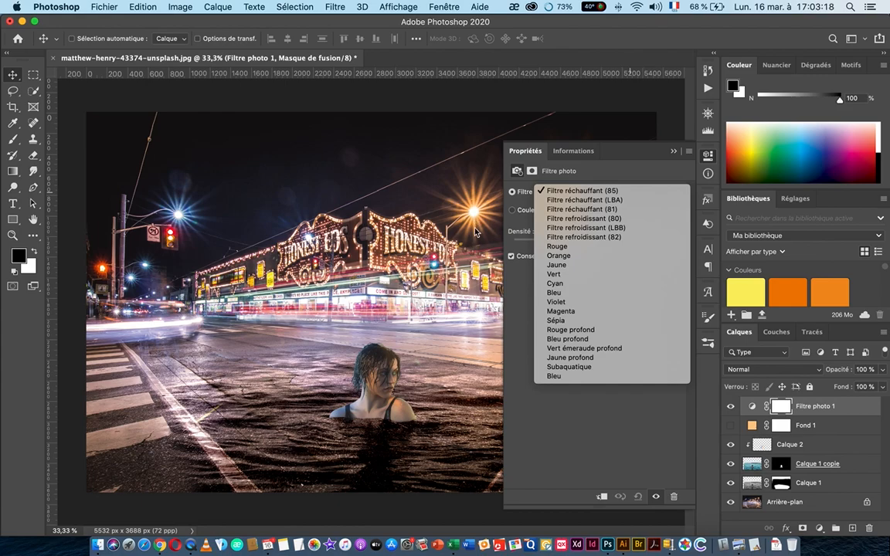
click(583, 192)
drag(553, 245, 569, 247)
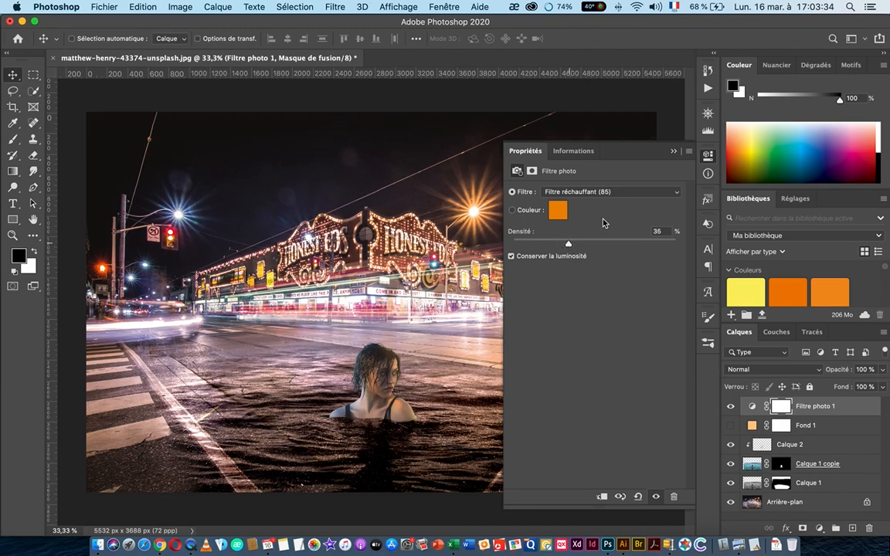
- Compare the whole image with and without the warming filter by toggling Filtre photo 1's visibility, with the adjustment's properties collapsed
click(731, 407)
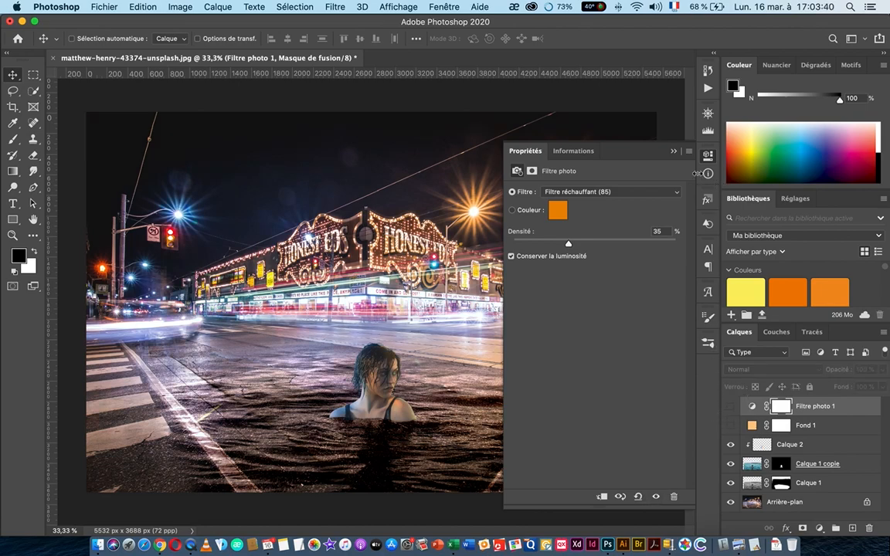
click(673, 151)
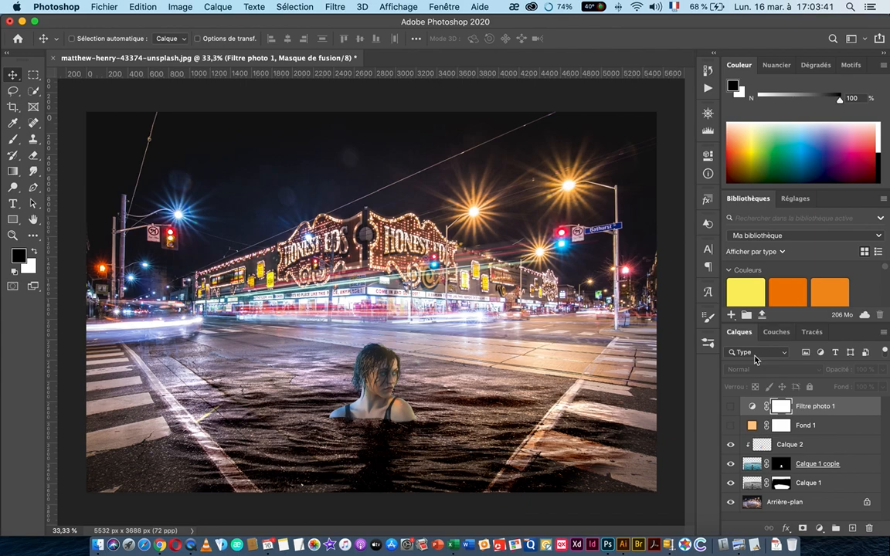
click(731, 409)
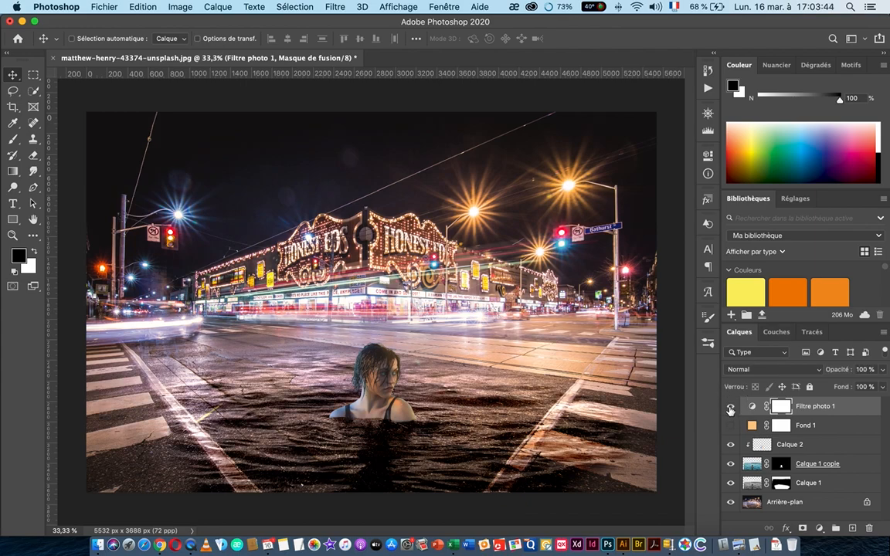
click(731, 409)
click(730, 409)
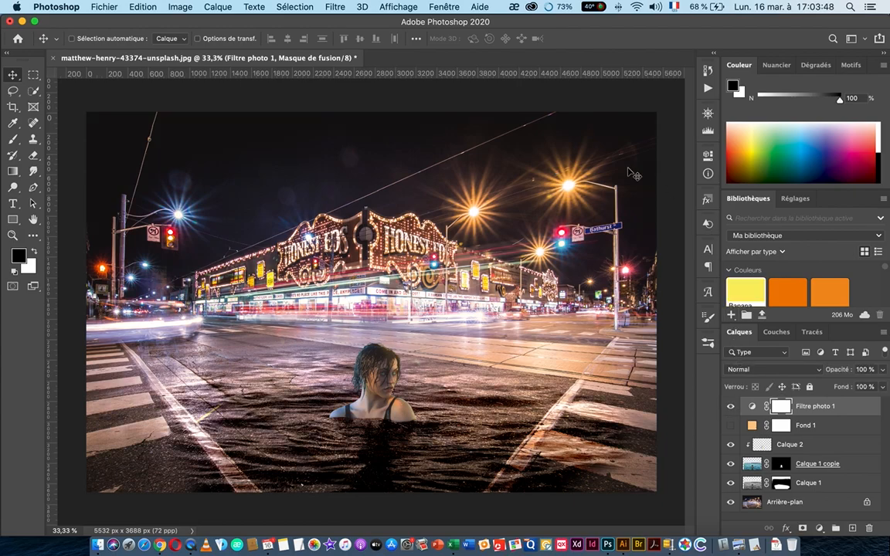
- Examine the warming filter's effect on the street lamps and traffic light up close by toggling its visibility, and return to the whole image
drag(583, 243, 664, 234)
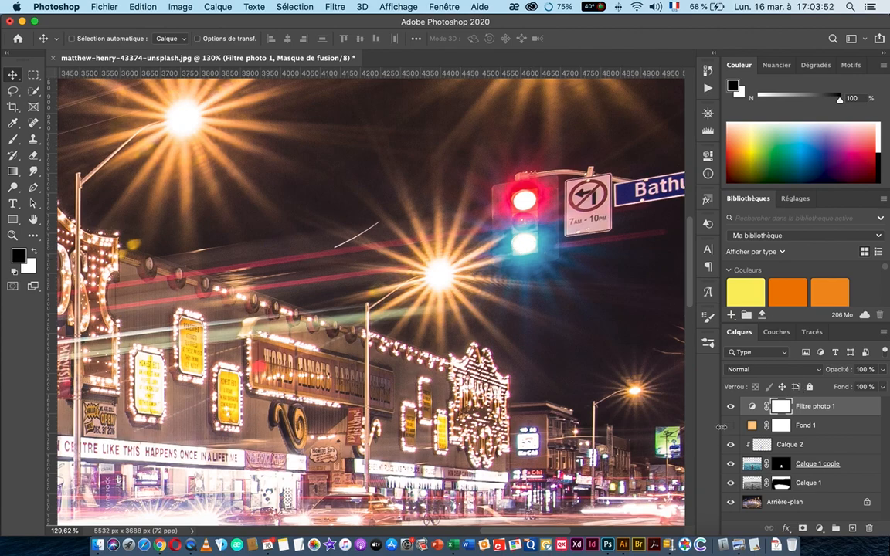
click(731, 407)
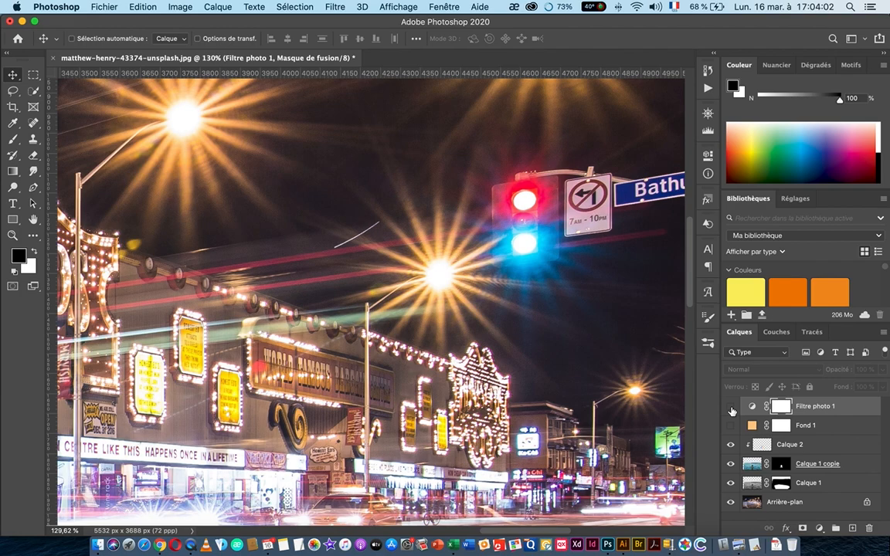
click(730, 407)
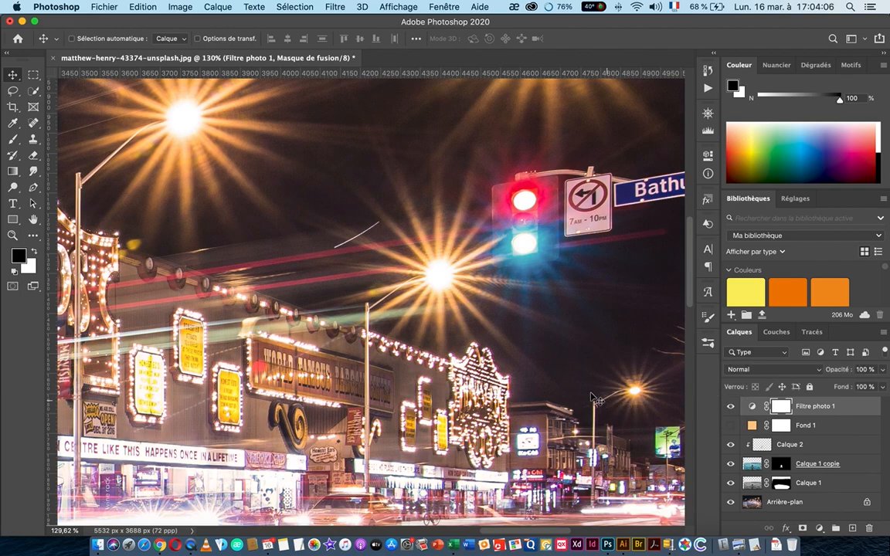
key(super+minus)
key(super+minus)
key(super+minus)
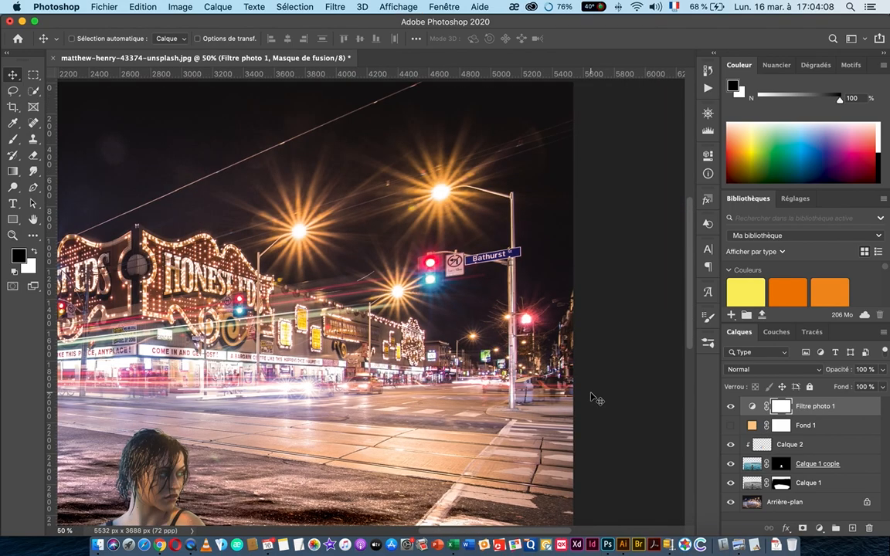
key(super+minus)
key(super+minus)
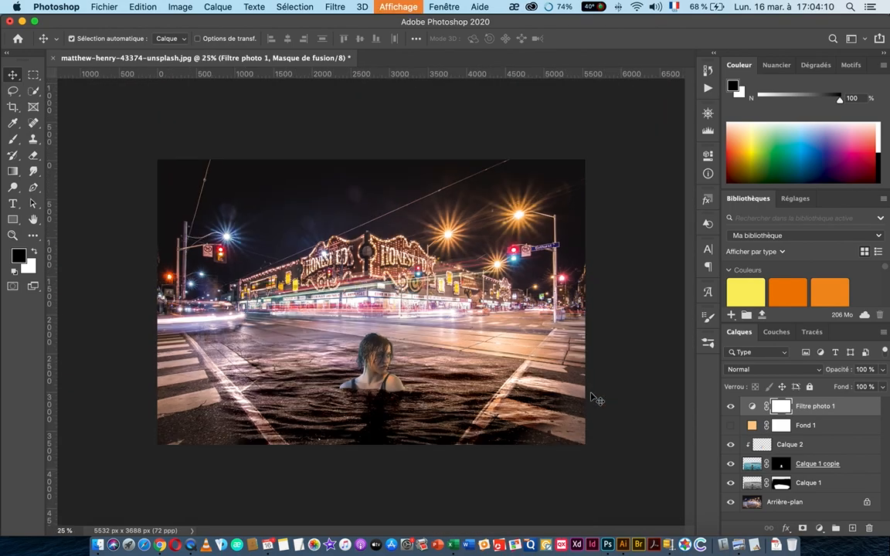